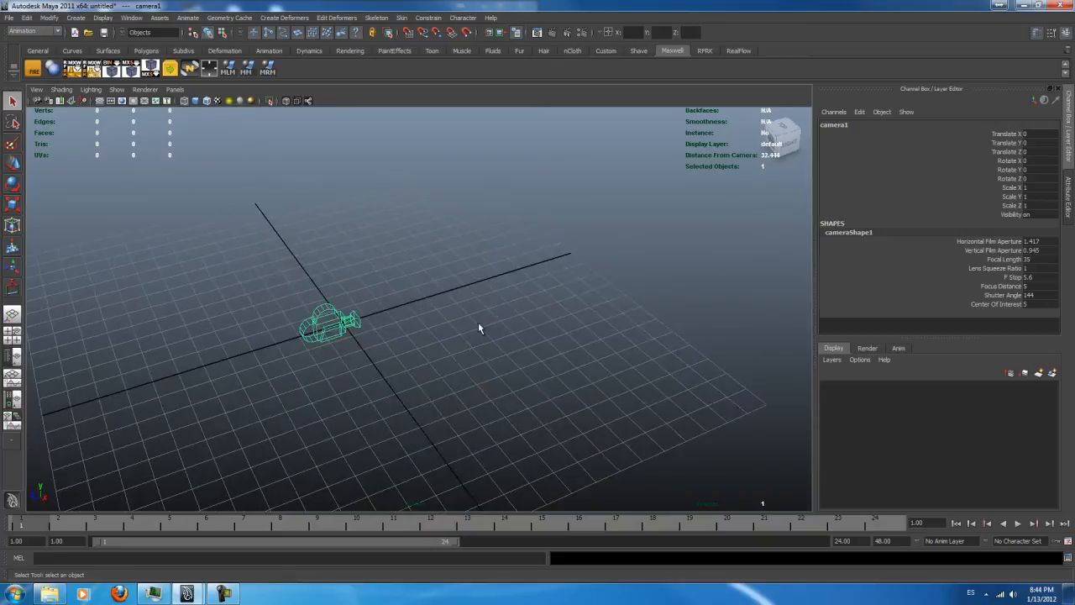
Create a polygon plane about 2.7 units wide on the grid in front of the camera, near Z -12.
{"action": "key", "text": "space"}
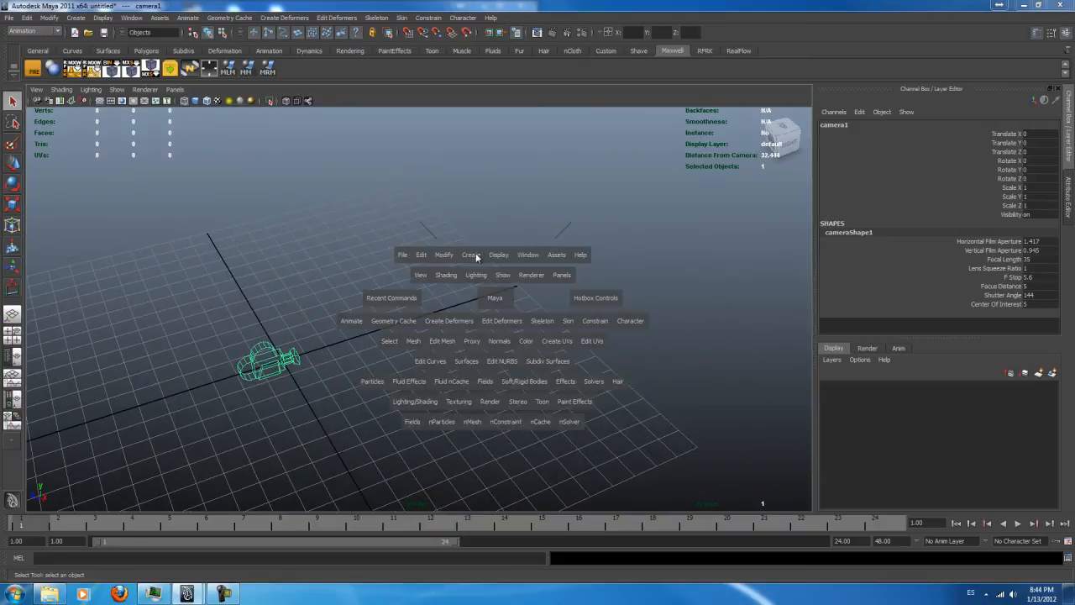
{"action": "left_click", "coordinate": [472, 255]}
{"action": "mouse_move", "coordinate": [496, 286]}
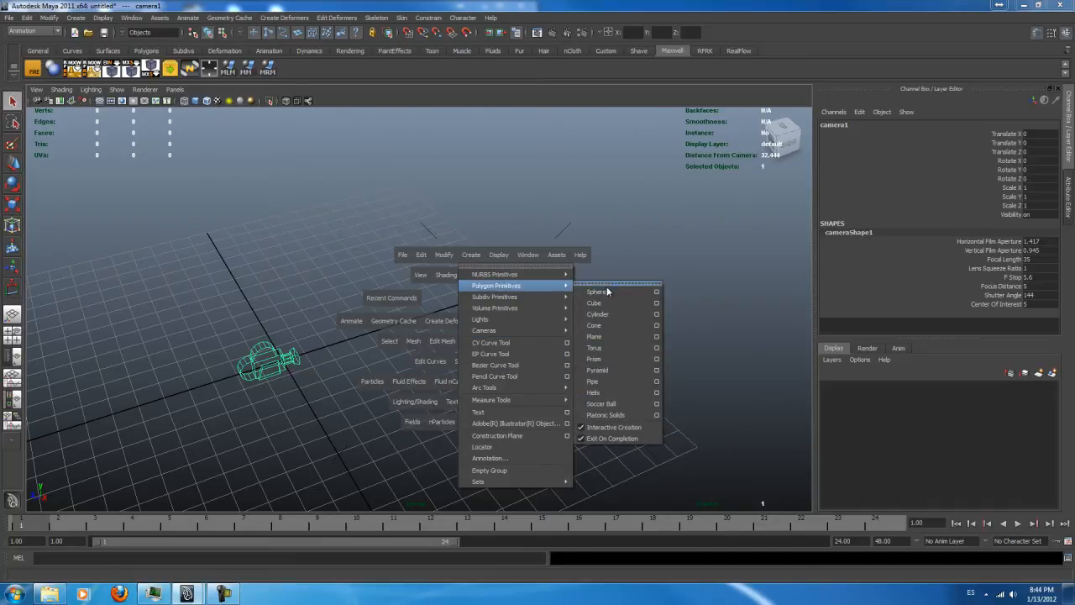
{"action": "left_click", "coordinate": [603, 336]}
{"action": "left_click_drag", "start_coordinate": [528, 294], "coordinate": [557, 276]}
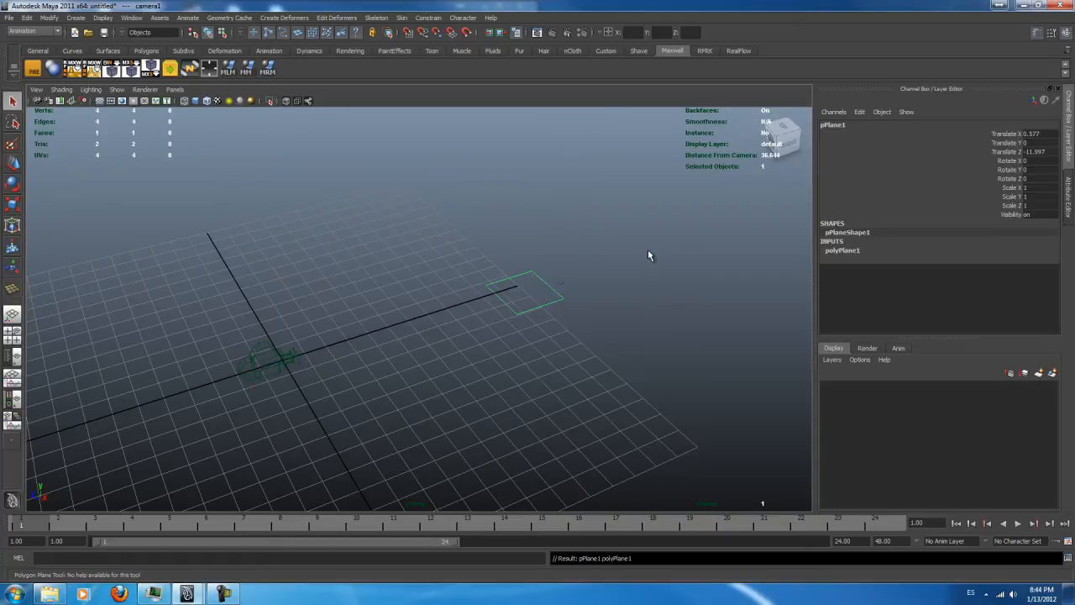
Set the plane's width and height to 3 and its width and height subdivisions to 2.
{"action": "left_click", "coordinate": [855, 252]}
{"action": "key", "text": "q"}
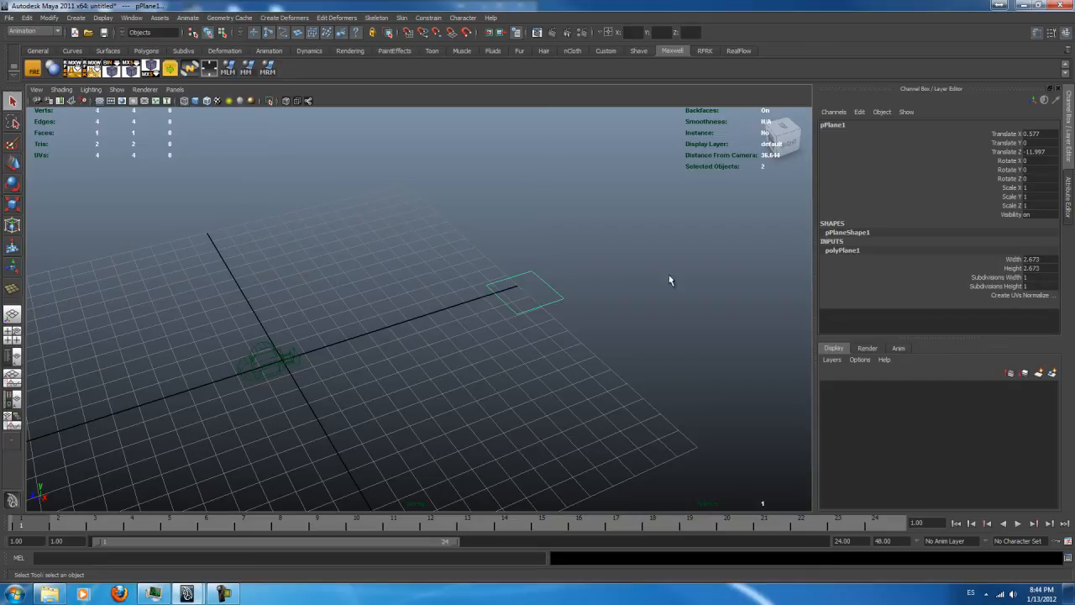
{"action": "left_click_drag", "start_coordinate": [1043, 260], "coordinate": [1044, 268]}
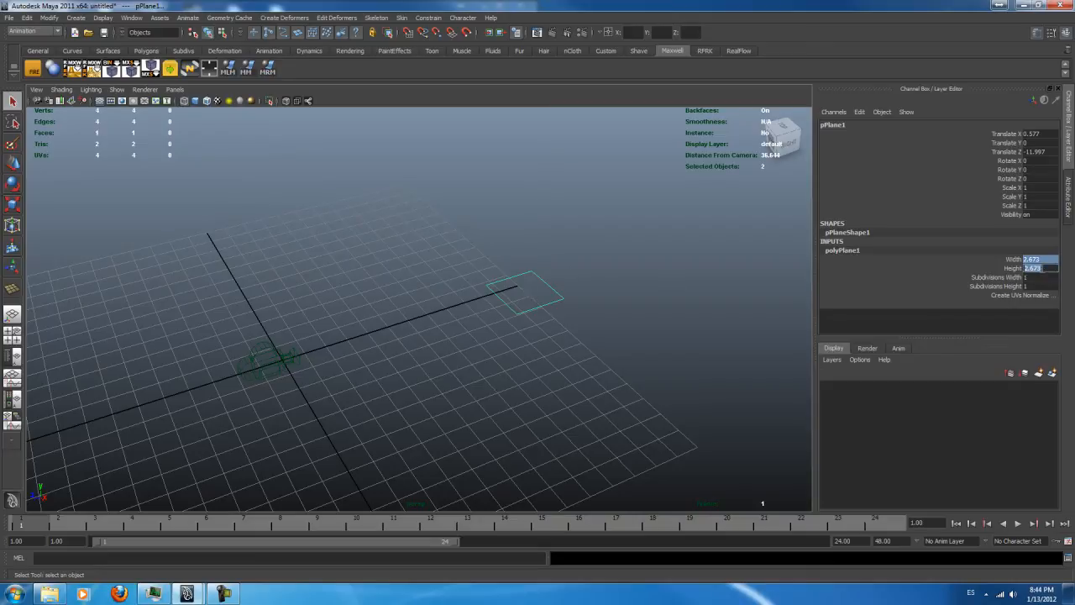
{"action": "type", "text": "3"}
{"action": "key", "text": "Tab"}
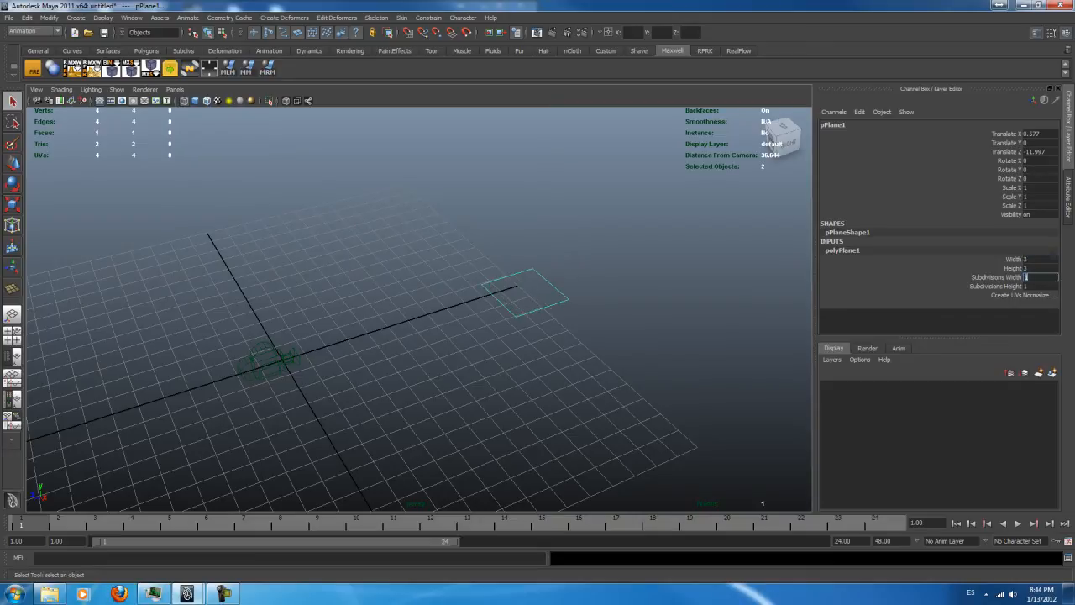
{"action": "type", "text": "2"}
{"action": "key", "text": "Tab"}
Place the plane at Translate X 0 and Translate Z -12, and stand it upright with Rotate X 90.
{"action": "left_click", "coordinate": [1036, 134]}
{"action": "type", "text": "0"}
{"action": "key", "text": "Tab"}
{"action": "key", "text": "Tab"}
{"action": "key", "text": "BackSpace"}
{"action": "type", "text": "-12"}
{"action": "key", "text": "Tab"}
{"action": "key", "text": "Return"}
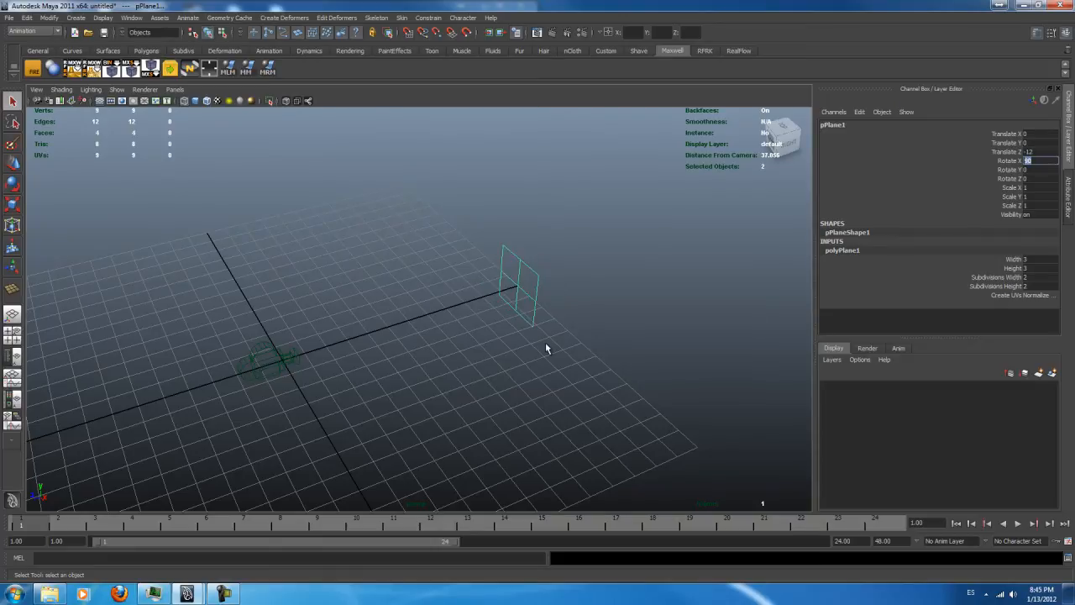
Add a distance measurement from the camera to the plane with the Distance Tool.
{"action": "left_click_drag", "start_coordinate": [460, 348], "coordinate": [394, 376], "text": "alt"}
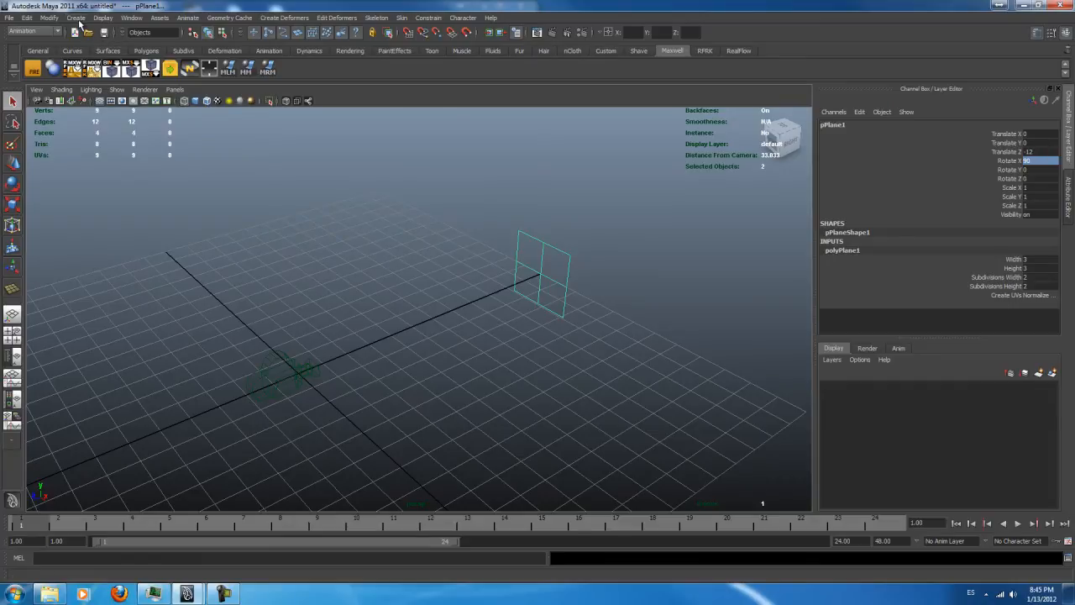
{"action": "left_click", "coordinate": [75, 18]}
{"action": "mouse_move", "coordinate": [114, 93]}
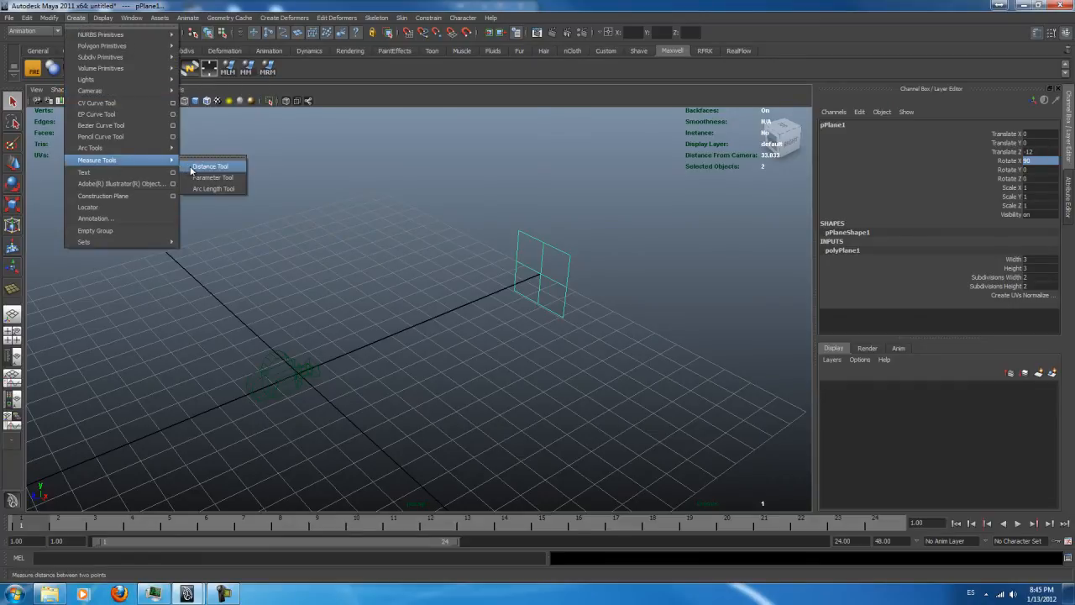
{"action": "left_click", "coordinate": [193, 167]}
{"action": "scroll", "coordinate": [364, 378], "scroll_direction": "up", "scroll_amount": 3}
{"action": "left_click_drag", "start_coordinate": [305, 405], "coordinate": [302, 420], "text": "alt"}
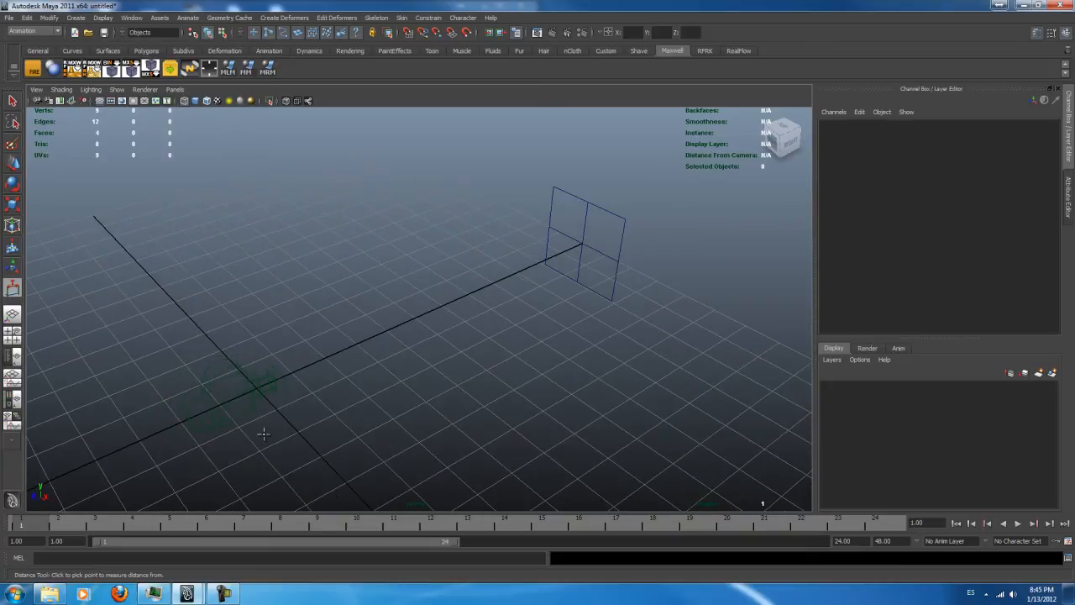
{"action": "left_click", "coordinate": [270, 404]}
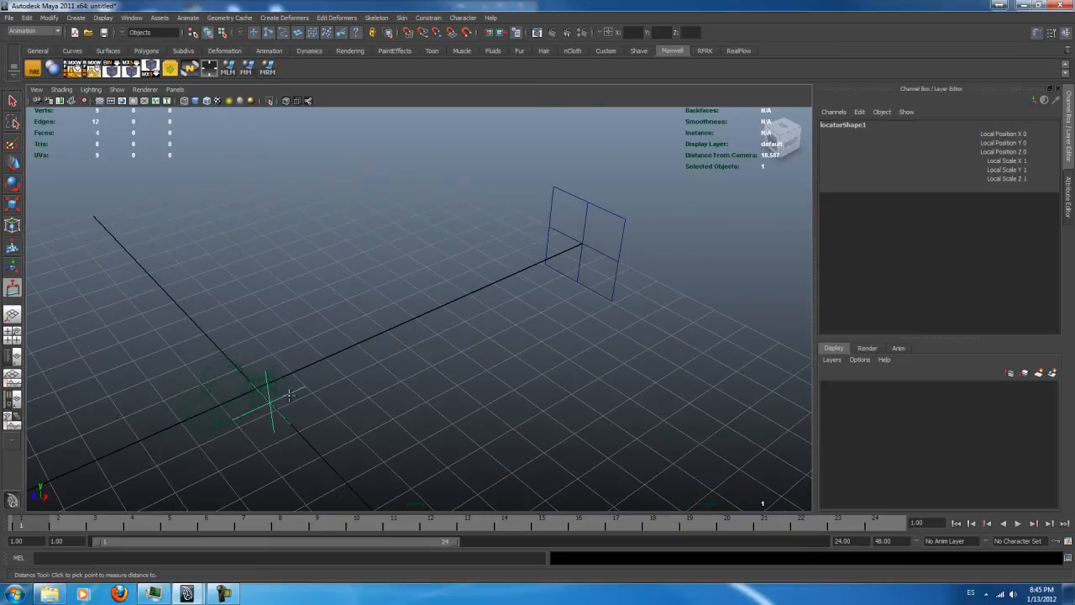
{"action": "left_click", "coordinate": [602, 251]}
Align the camera-side measurement locator with the camera by setting its Translate X and Translate Z to 0.
{"action": "left_click_drag", "start_coordinate": [315, 390], "coordinate": [334, 370], "text": "alt"}
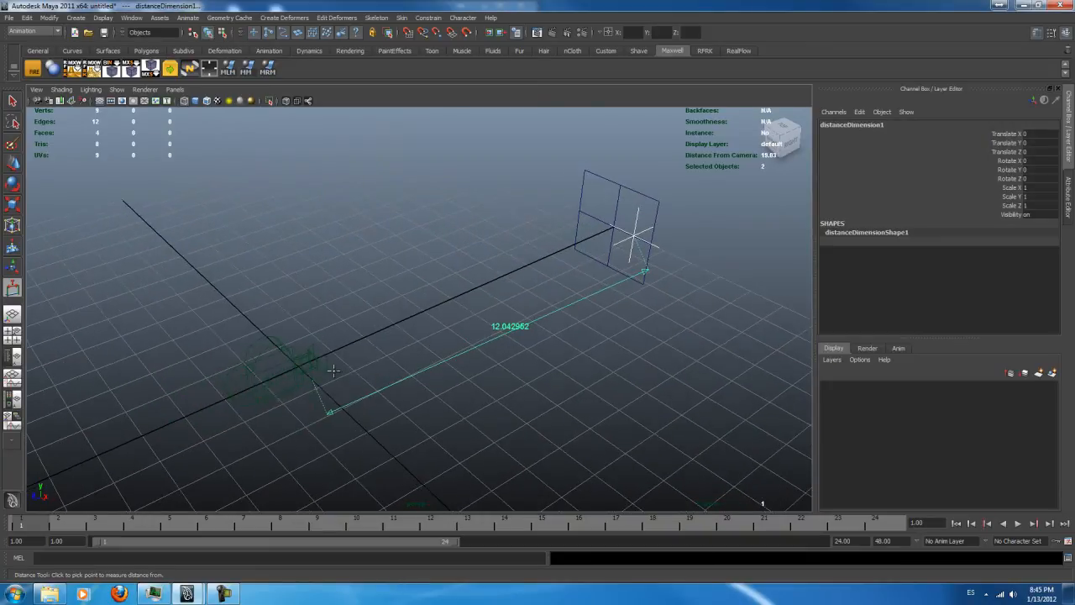
{"action": "key", "text": "w"}
{"action": "left_click", "coordinate": [336, 369]}
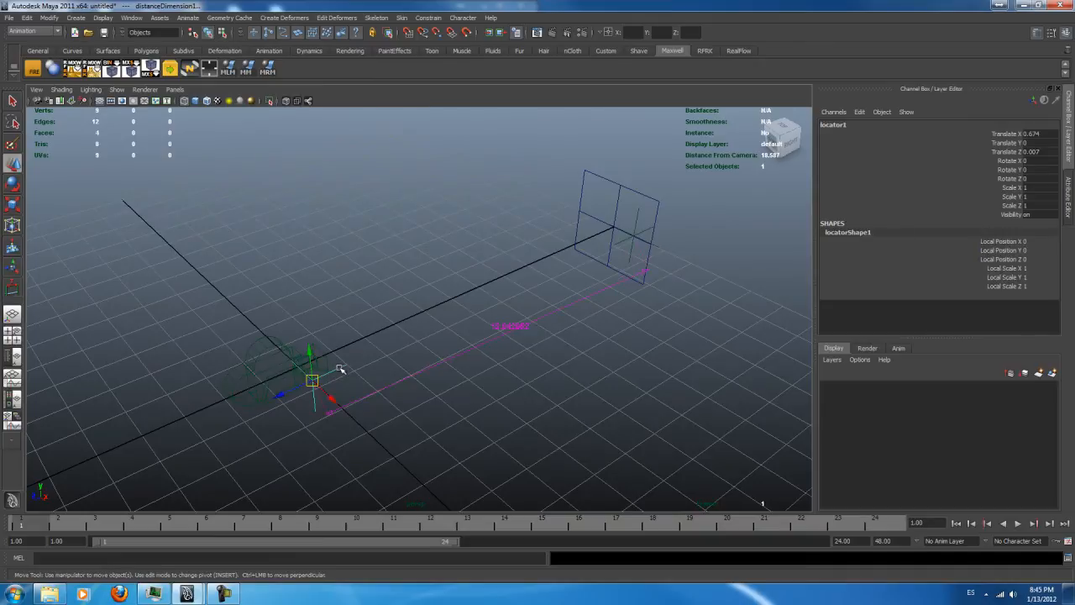
{"action": "double_click", "coordinate": [1041, 136]}
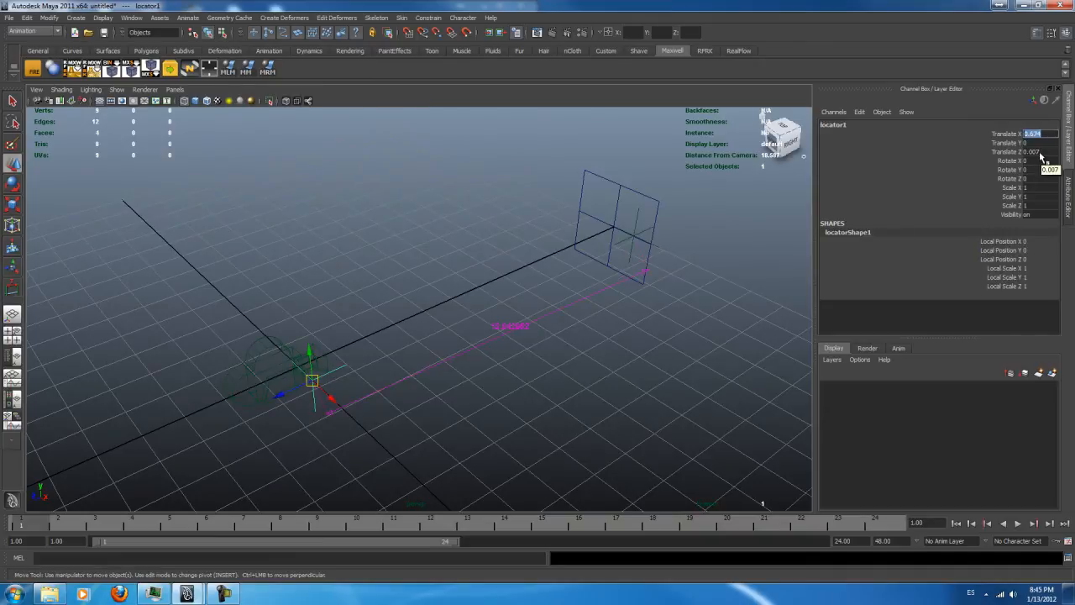
{"action": "type", "text": "0"}
{"action": "double_click", "coordinate": [1042, 152]}
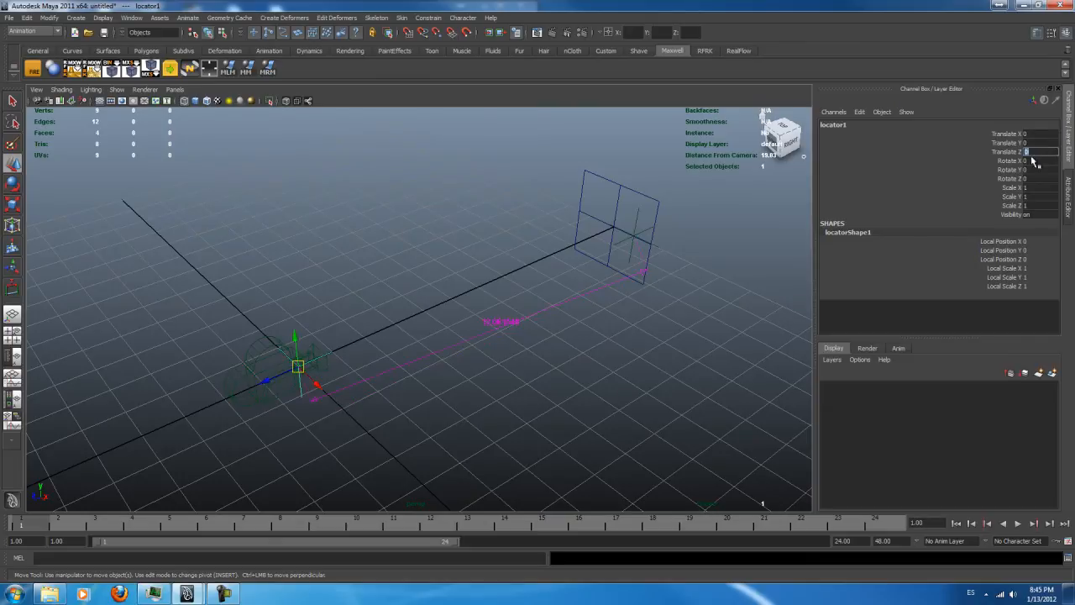
{"action": "key", "text": "Return"}
Align the plane-side measurement locator with the plane by setting its Translate X to 0 and Translate Z to -12.
{"action": "left_click_drag", "start_coordinate": [583, 266], "coordinate": [581, 343], "text": "alt"}
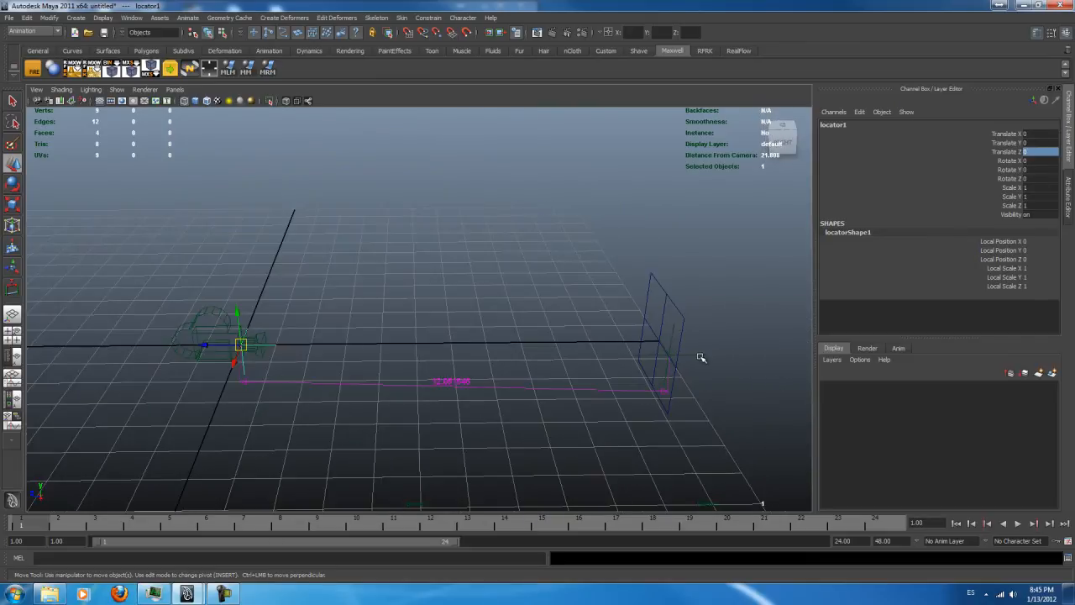
{"action": "left_click", "coordinate": [700, 357]}
{"action": "left_click", "coordinate": [699, 355]}
{"action": "left_click", "coordinate": [1042, 135]}
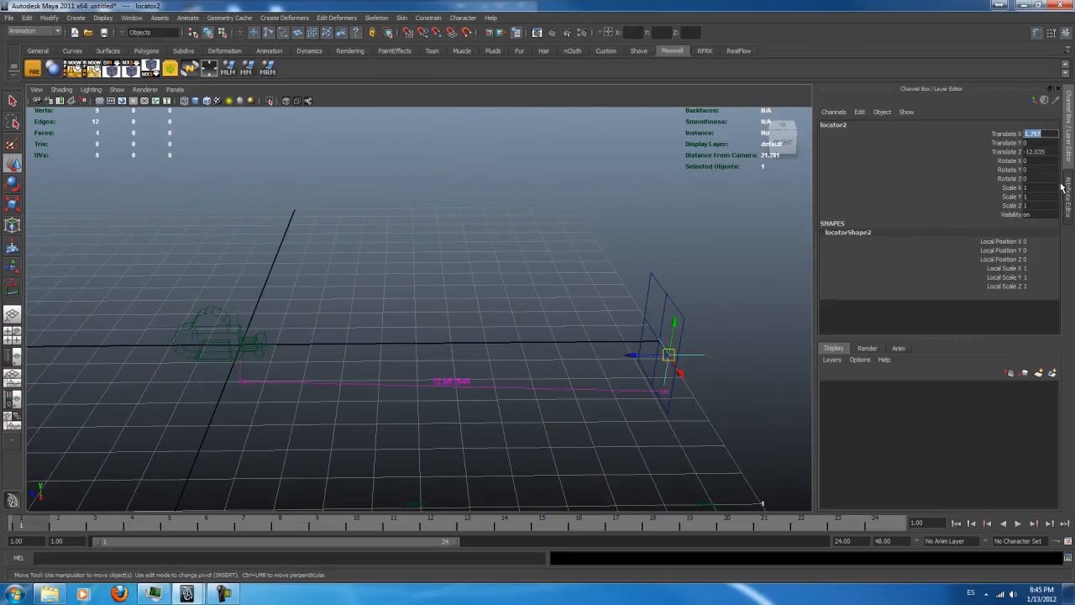
{"action": "type", "text": "0"}
{"action": "double_click", "coordinate": [1042, 152]}
{"action": "type", "text": "-12"}
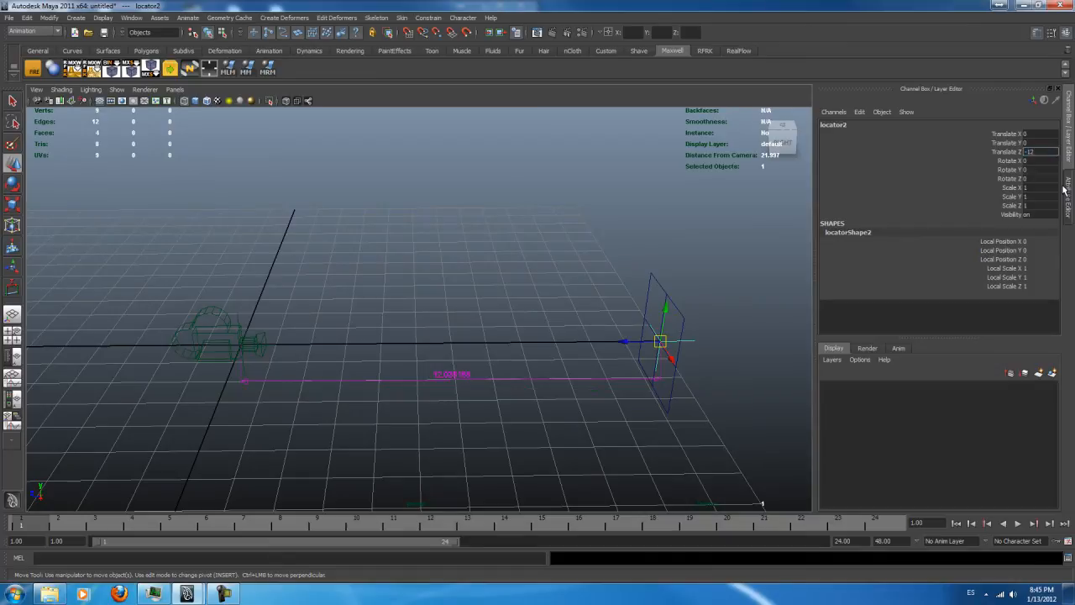
{"action": "key", "text": "Return"}
Parent the measurement locator at the origin to the camera.
{"action": "middle_click_drag", "start_coordinate": [427, 283], "coordinate": [412, 269], "text": "alt"}
{"action": "left_click_drag", "start_coordinate": [412, 268], "coordinate": [439, 312], "text": "alt"}
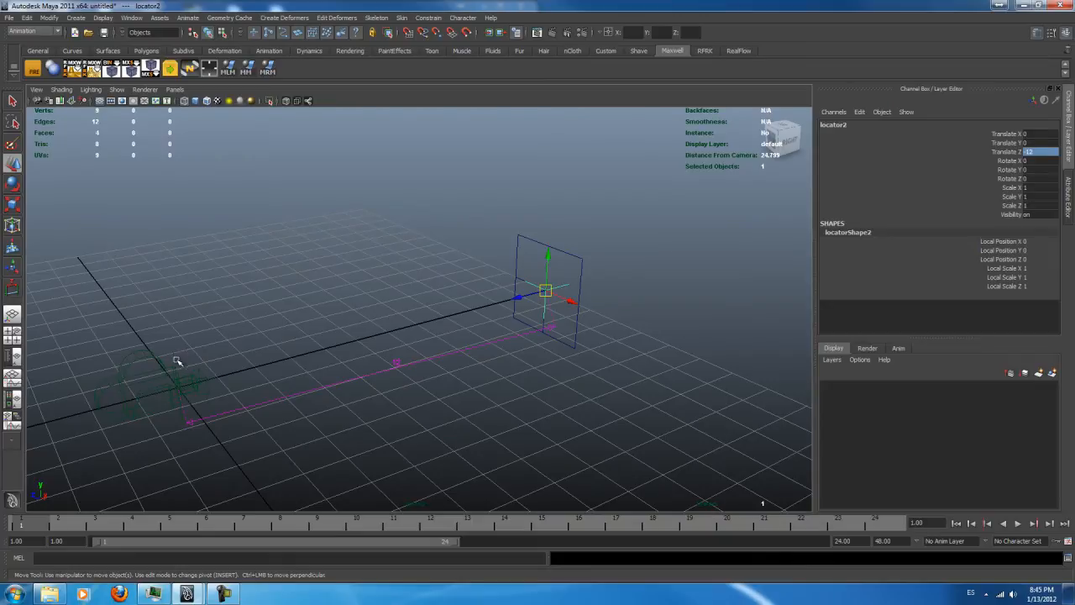
{"action": "left_click_drag", "start_coordinate": [177, 361], "coordinate": [278, 331], "text": "alt"}
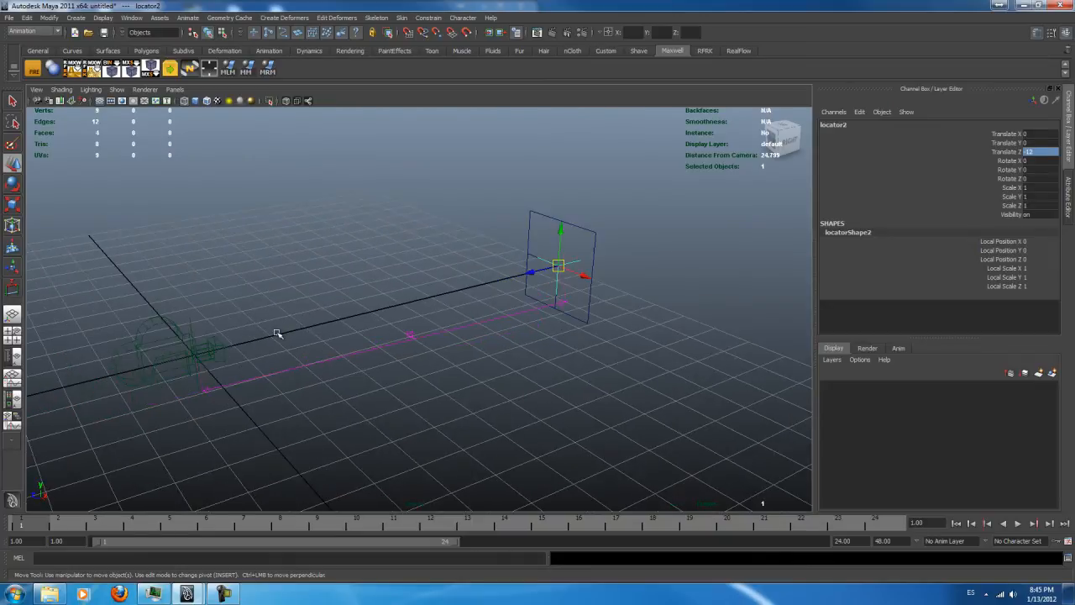
{"action": "left_click", "coordinate": [165, 324]}
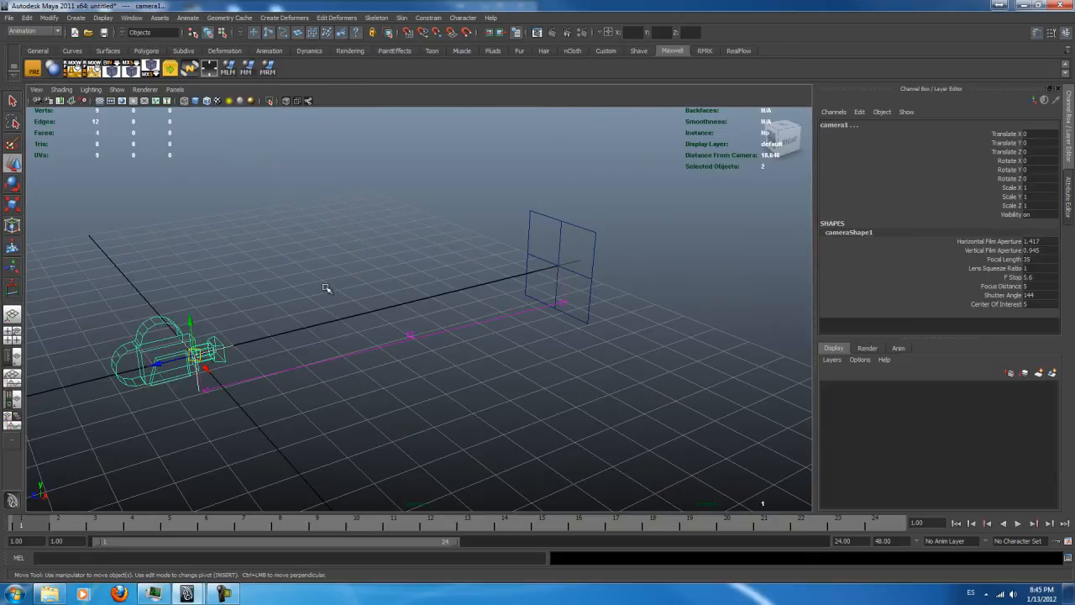
{"action": "key", "text": "p"}
Parent the far measurement locator to the plane.
{"action": "left_click_drag", "start_coordinate": [580, 282], "coordinate": [484, 367], "text": "alt"}
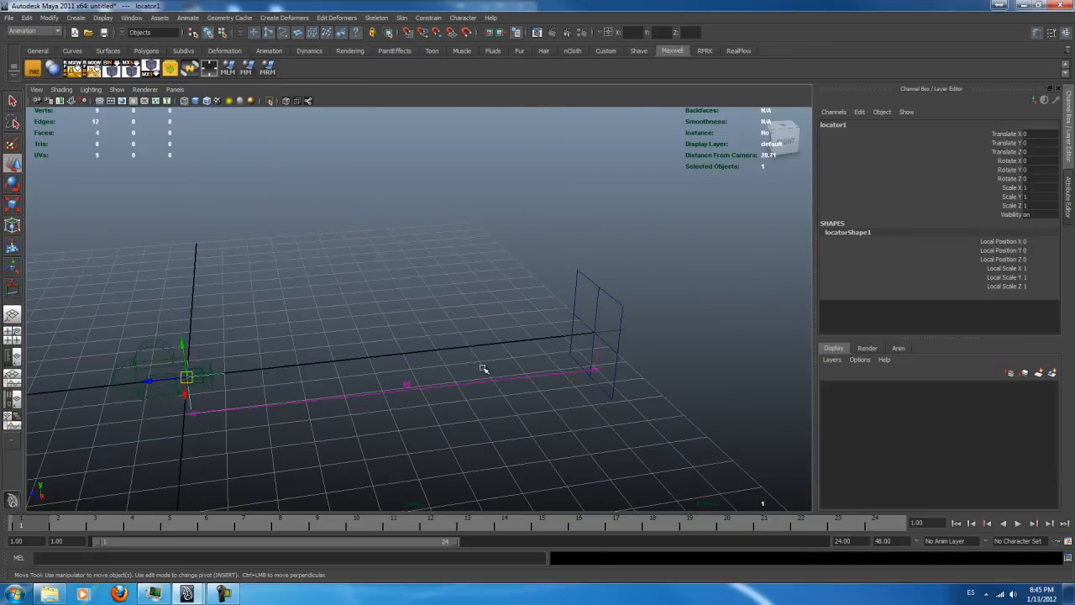
{"action": "left_click_drag", "start_coordinate": [629, 331], "coordinate": [664, 358], "text": "alt"}
{"action": "left_click", "coordinate": [658, 350]}
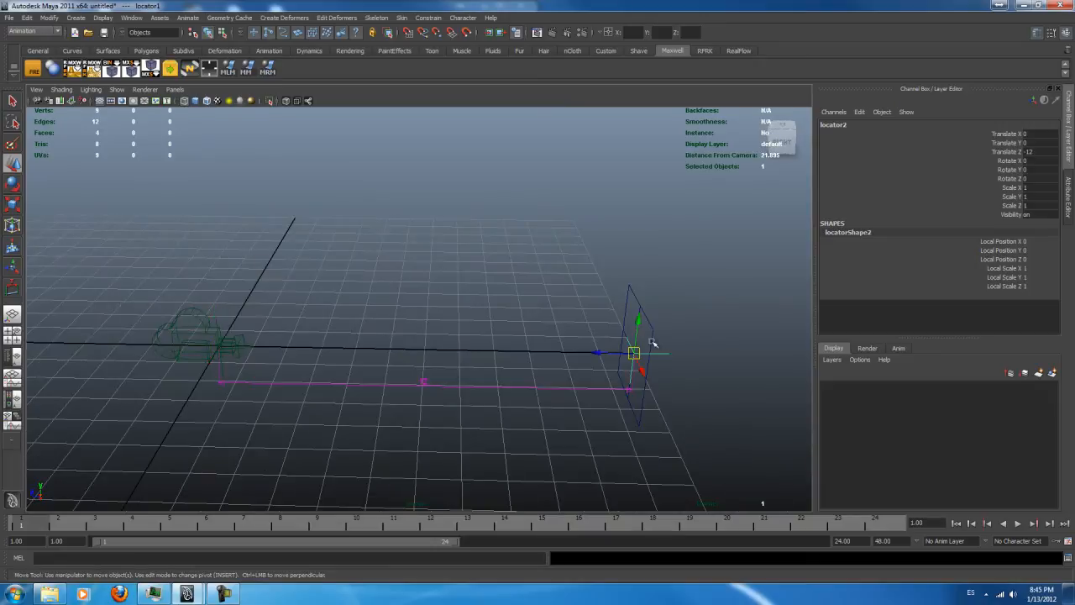
{"action": "left_click", "coordinate": [652, 328], "text": "shift"}
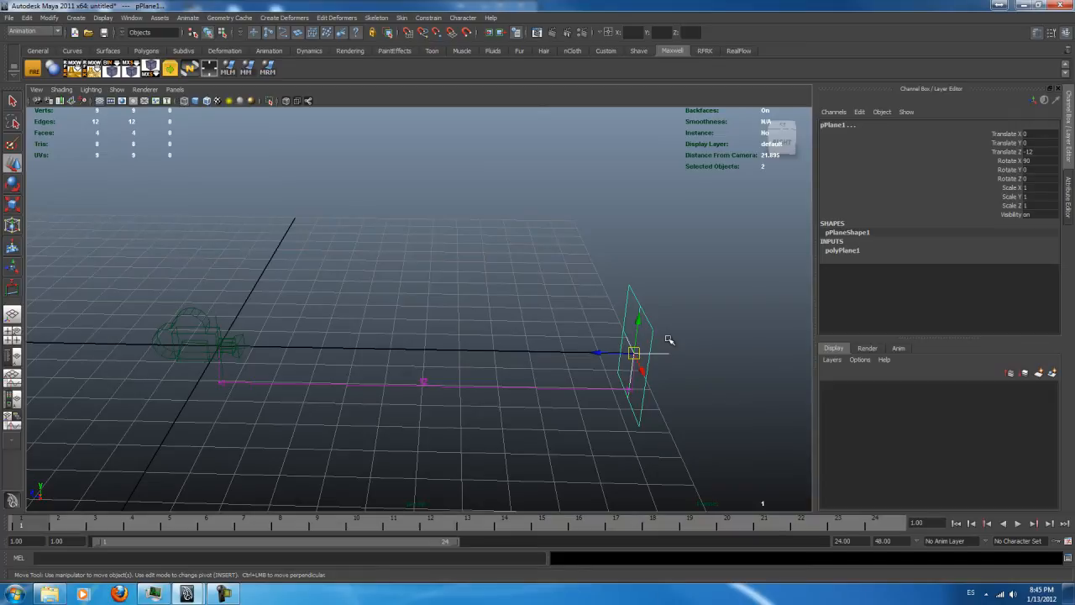
{"action": "key", "text": "p"}
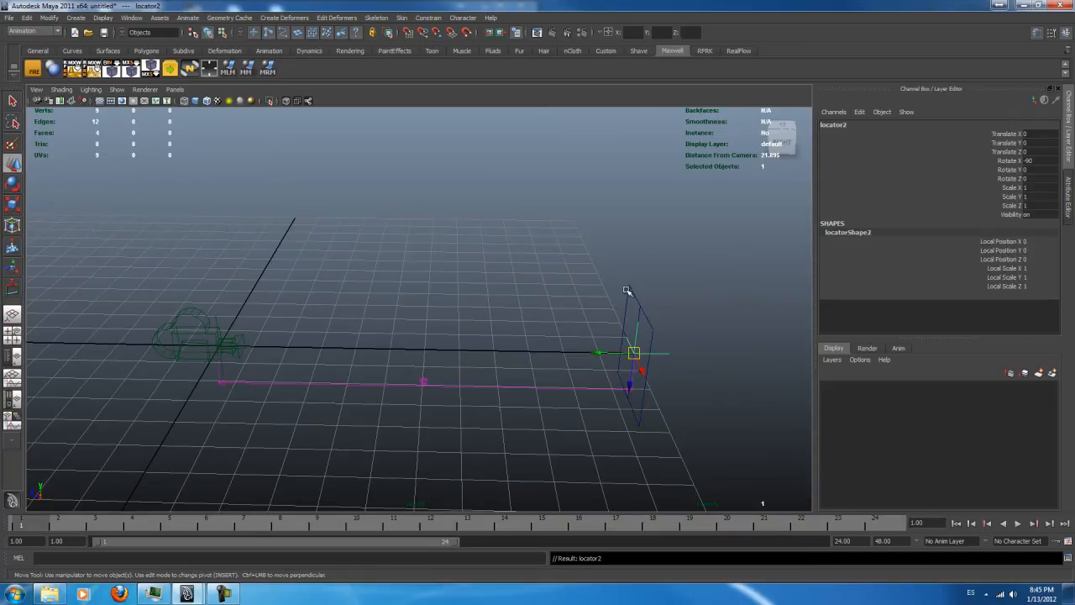
Test the measurement by moving the plane to about X 1.45 and Y 2.8, and undo both moves.
{"action": "left_click", "coordinate": [631, 289]}
{"action": "left_click_drag", "start_coordinate": [543, 336], "coordinate": [428, 327], "text": "alt"}
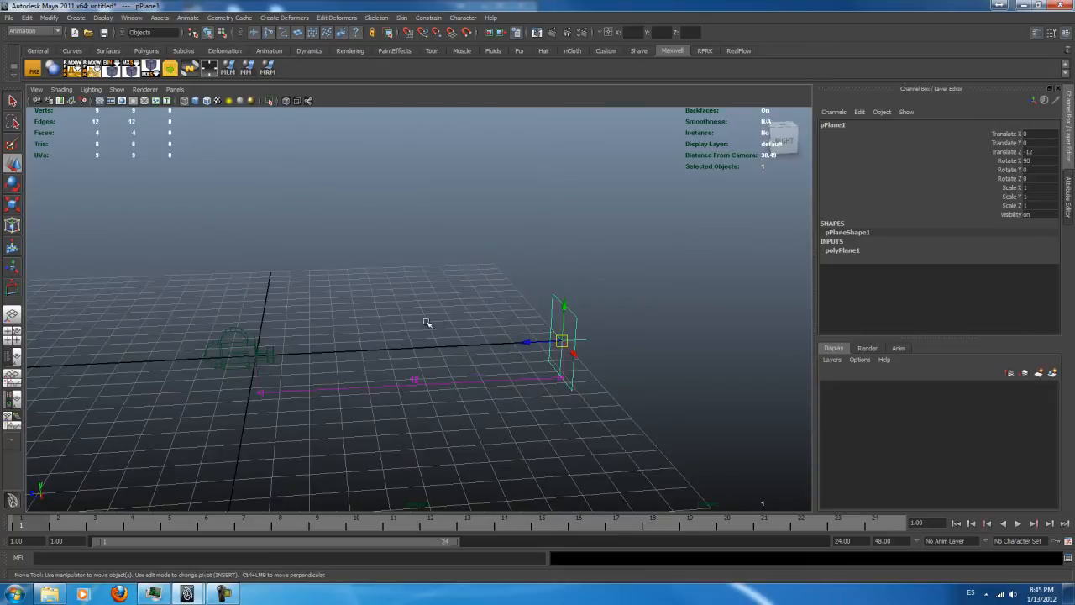
{"action": "left_click", "coordinate": [368, 339]}
{"action": "left_click_drag", "start_coordinate": [334, 341], "coordinate": [492, 355], "text": "alt"}
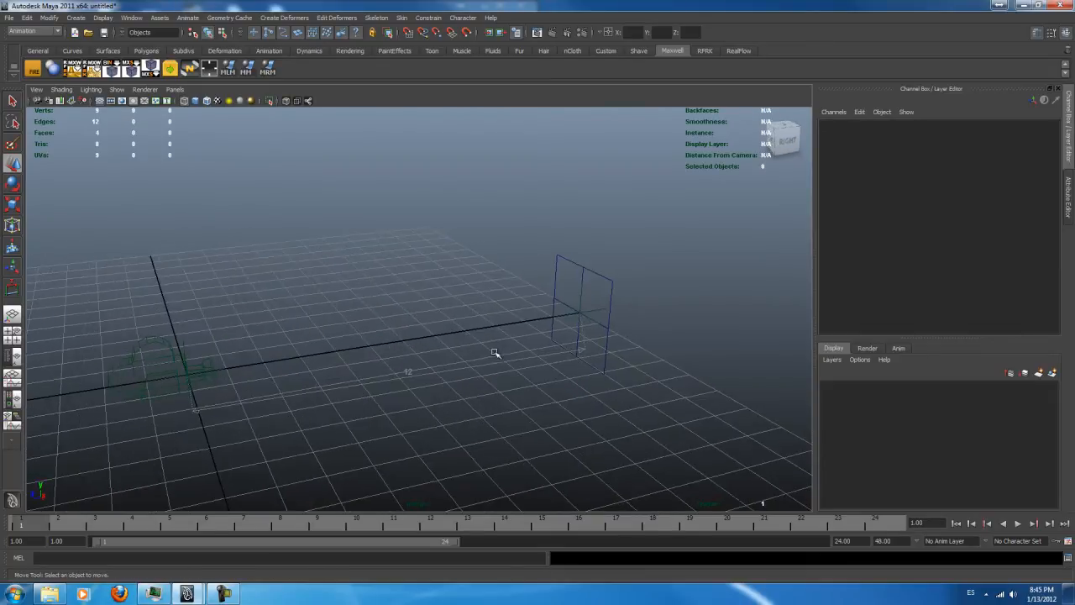
{"action": "left_click", "coordinate": [564, 262]}
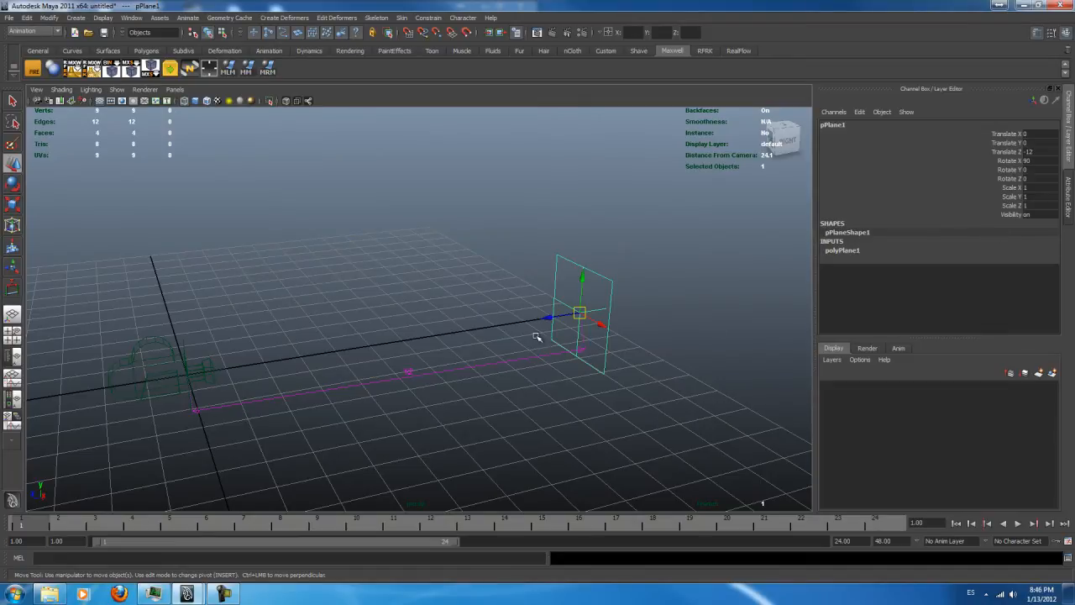
{"action": "left_click_drag", "start_coordinate": [600, 320], "coordinate": [619, 202]}
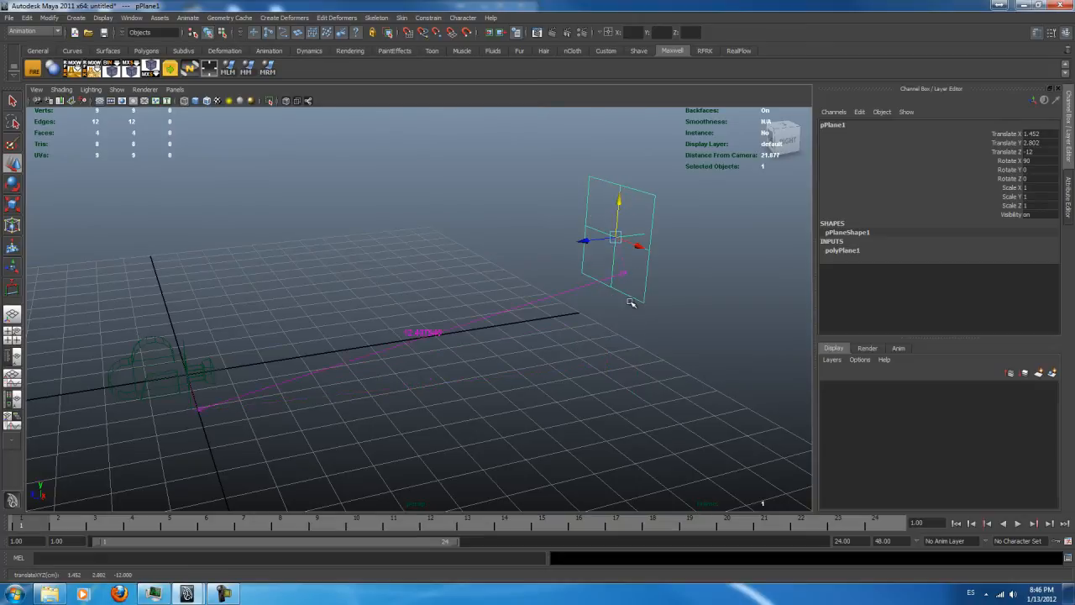
{"action": "key", "text": "ctrl+z"}
{"action": "key", "text": "ctrl+z"}
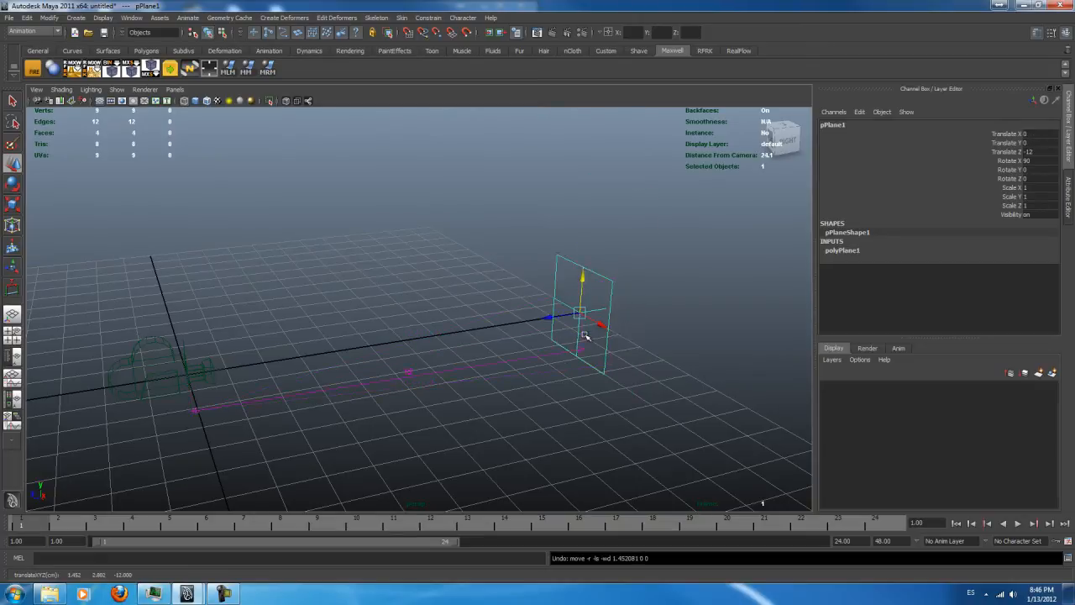
Test sliding the plane along the Z axis to about -15.5 and -5.6, and undo the moves.
{"action": "left_click_drag", "start_coordinate": [550, 318], "coordinate": [357, 364]}
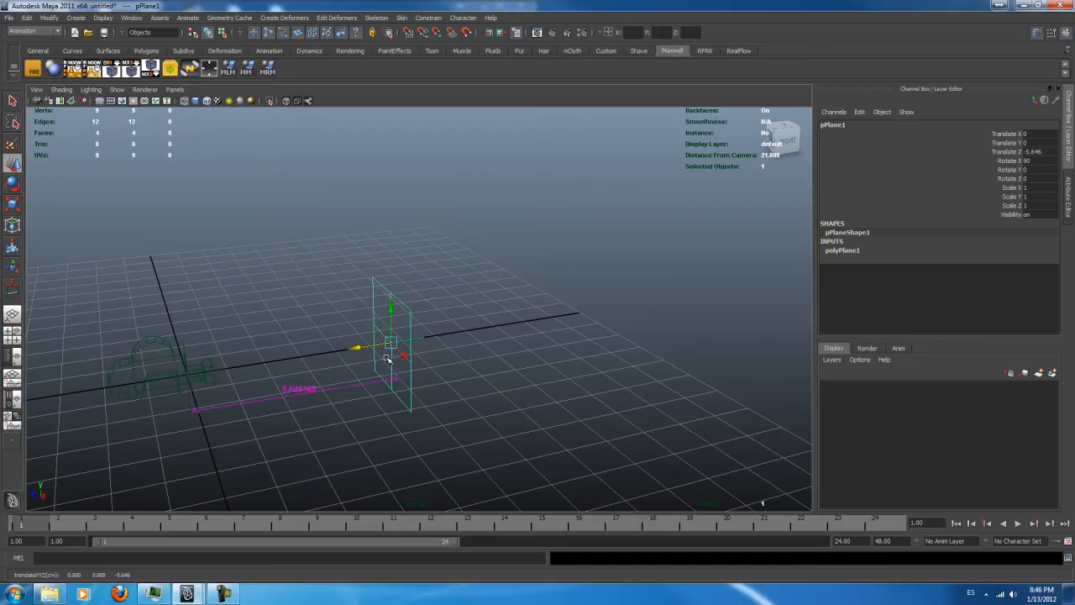
{"action": "key", "text": "ctrl+z"}
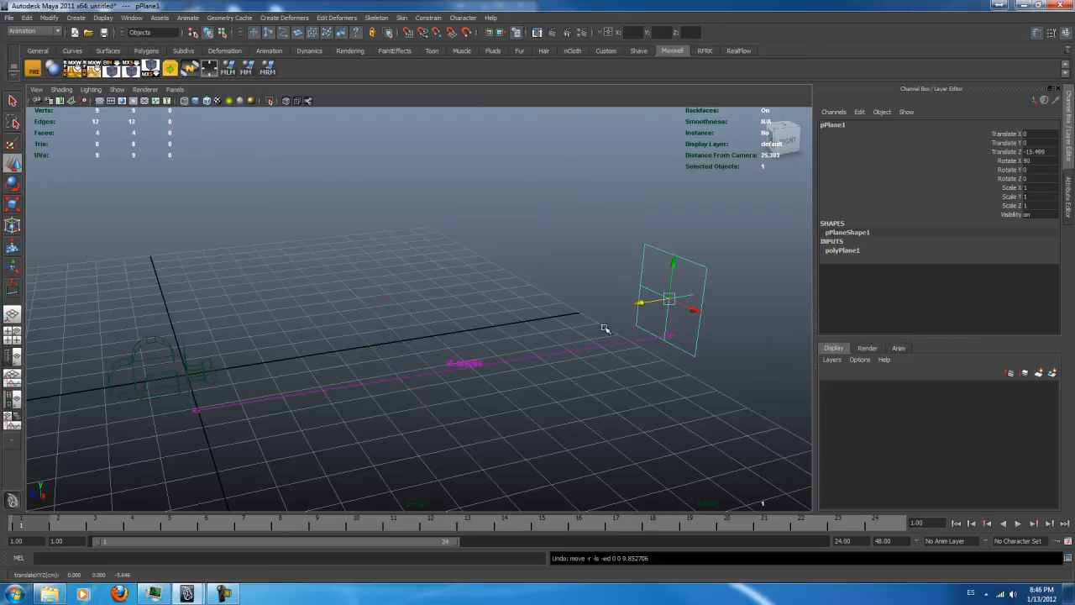
{"action": "key", "text": "ctrl+z"}
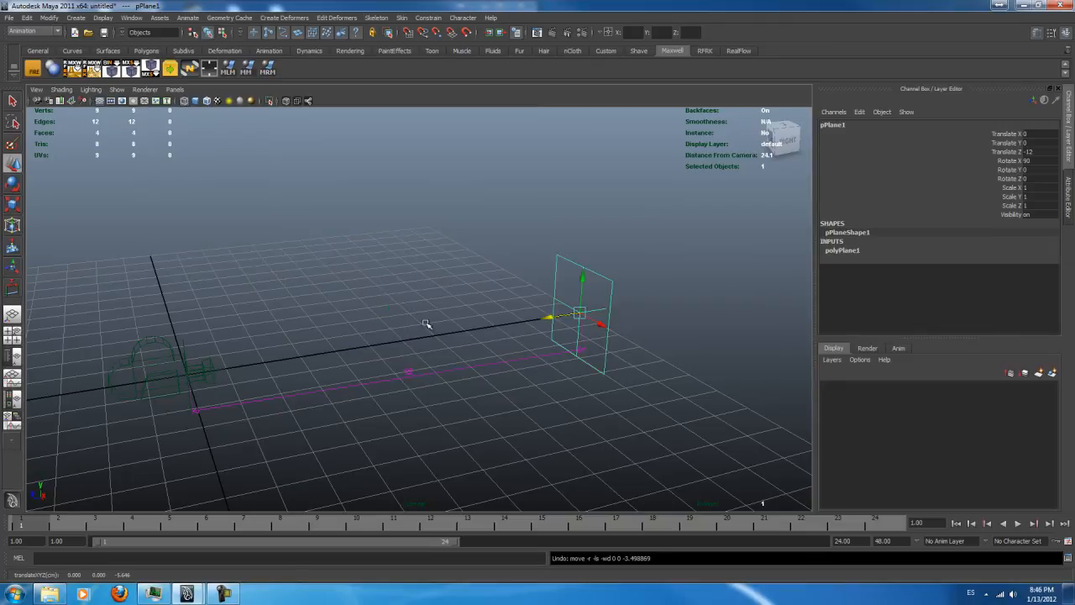
Add an aim constraint that points the camera at the plane, with a Y offset of -90 and maintain offset off.
{"action": "left_click", "coordinate": [504, 247]}
{"action": "left_click", "coordinate": [568, 260]}
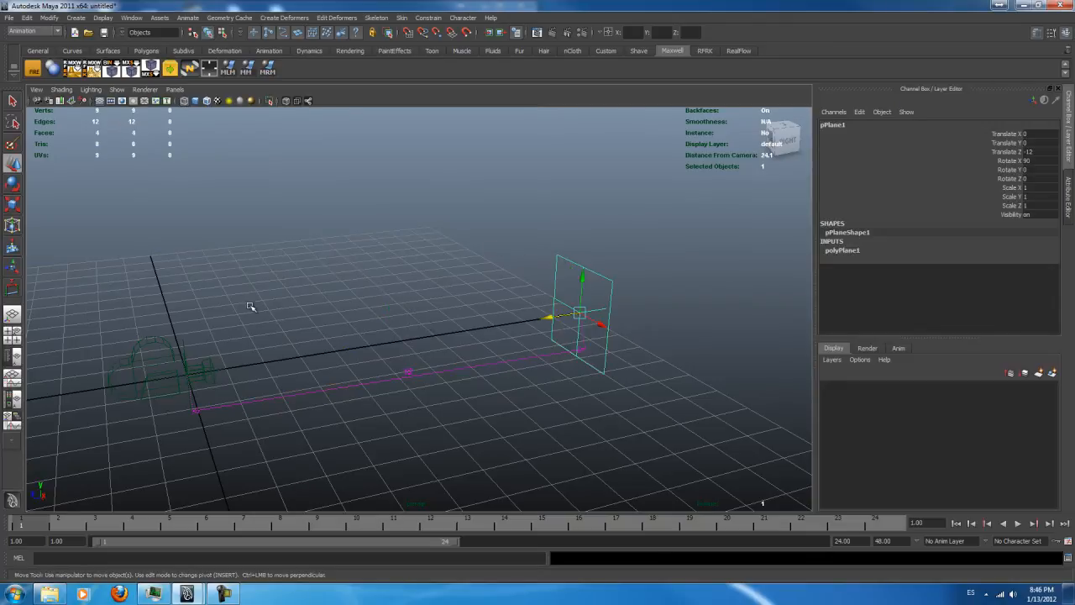
{"action": "left_click", "coordinate": [157, 341], "text": "shift"}
{"action": "left_click", "coordinate": [428, 17]}
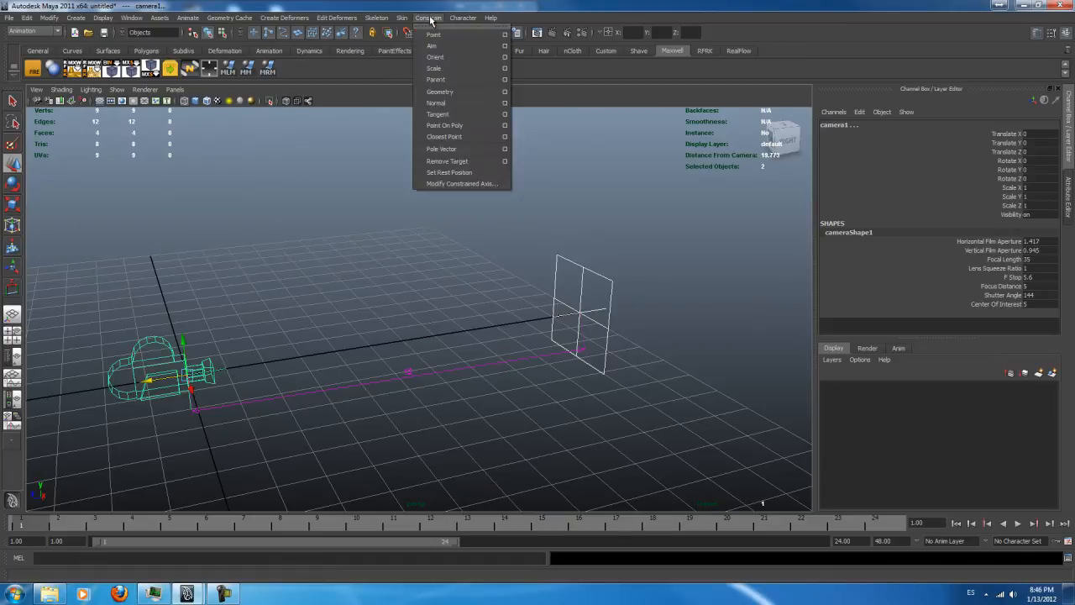
{"action": "left_click", "coordinate": [505, 47]}
{"action": "left_click_drag", "start_coordinate": [546, 120], "coordinate": [672, 105]}
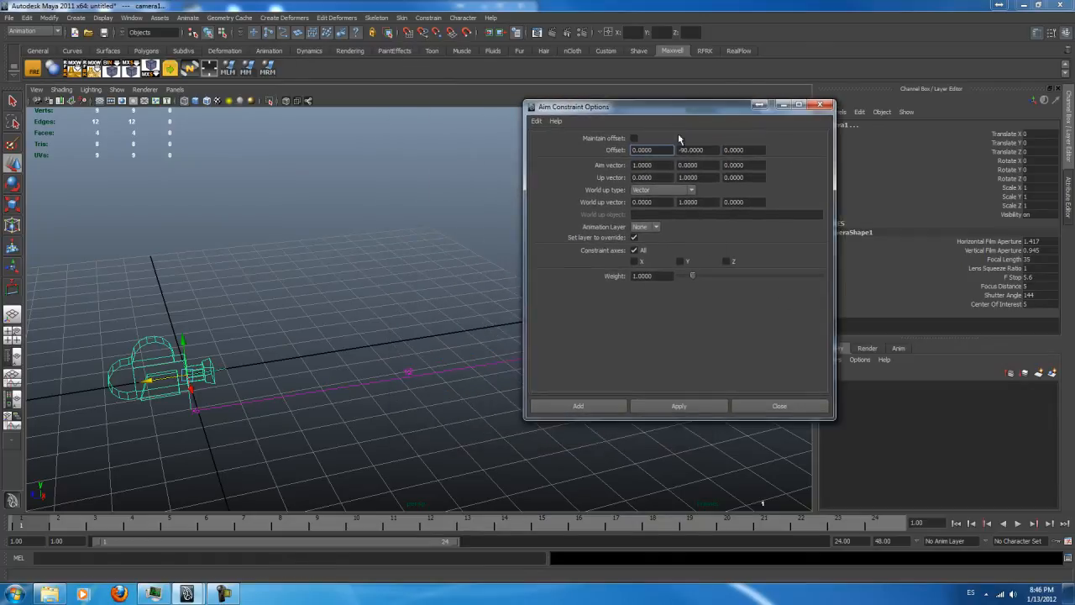
{"action": "key", "text": "Tab"}
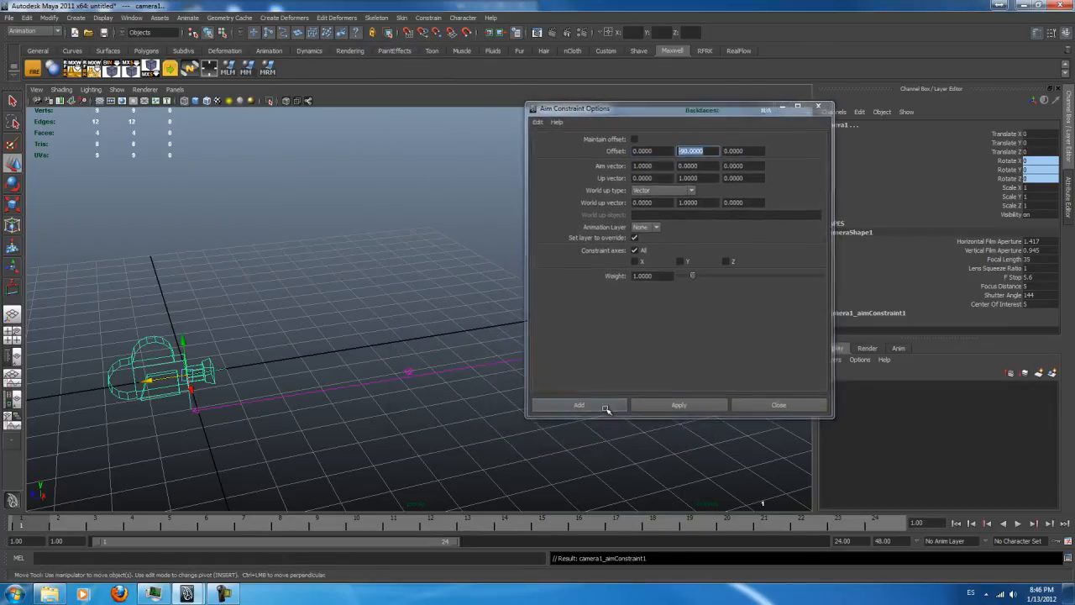
{"action": "left_click", "coordinate": [598, 410]}
Test the aim constraint by raising the camera to about Y 3.04, and undo the move.
{"action": "left_click", "coordinate": [235, 328]}
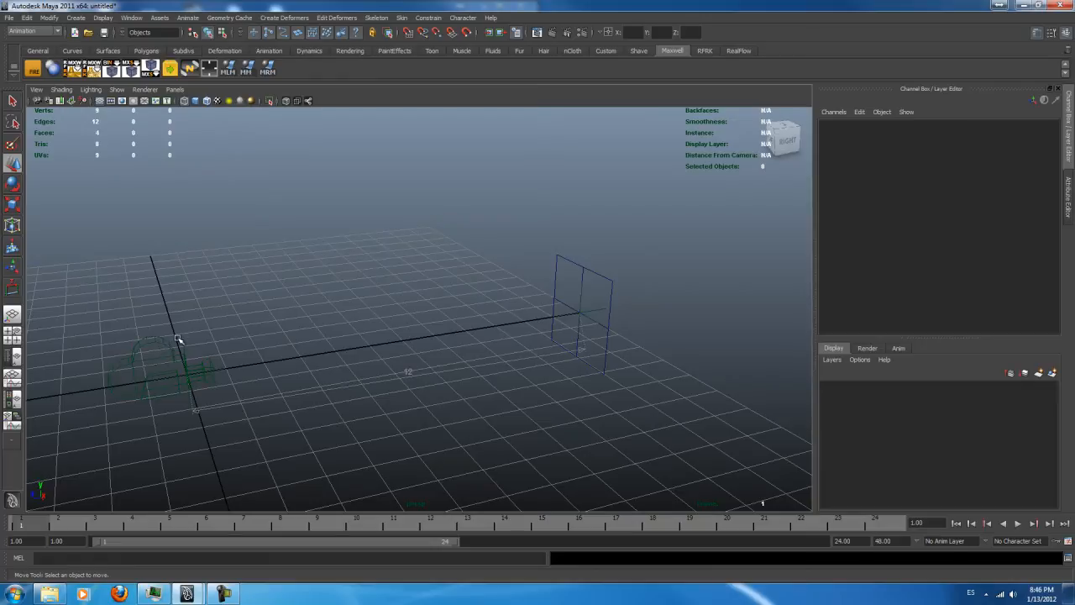
{"action": "left_click", "coordinate": [168, 344]}
{"action": "left_click_drag", "start_coordinate": [196, 348], "coordinate": [339, 291]}
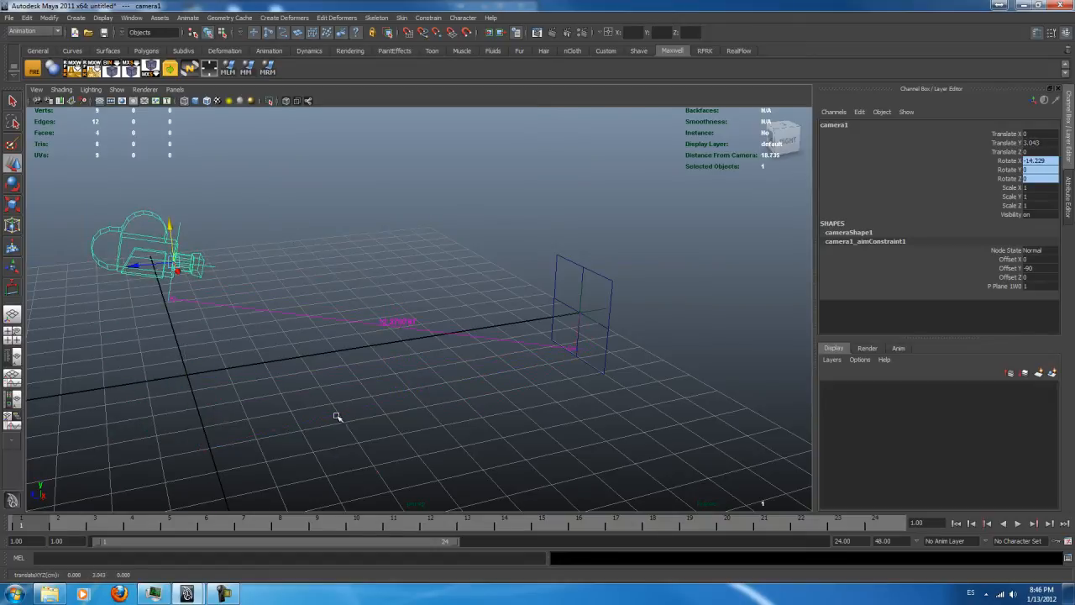
{"action": "key", "text": "ctrl+z"}
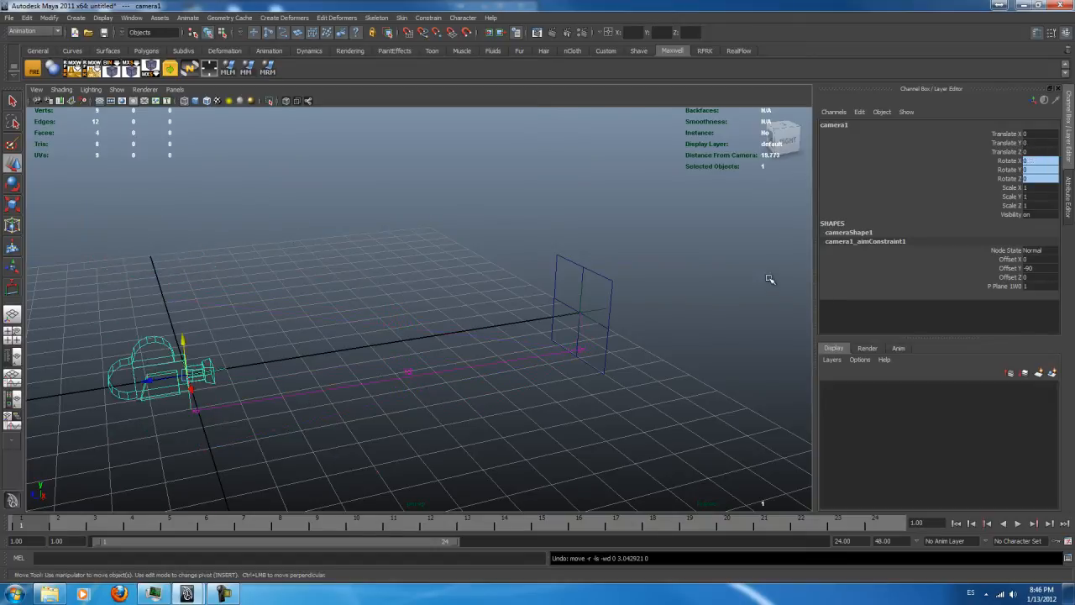
Delete the aim constraint from under the camera in the Outliner.
{"action": "key", "text": "shift+o"}
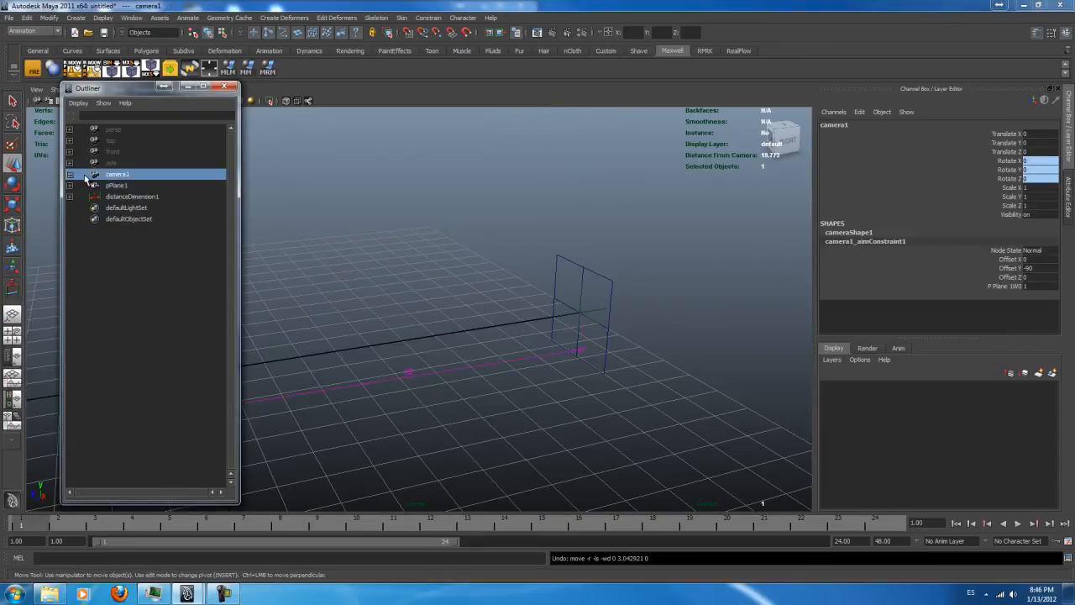
{"action": "left_click", "coordinate": [70, 174]}
{"action": "left_click", "coordinate": [122, 196]}
{"action": "left_click", "coordinate": [115, 209]}
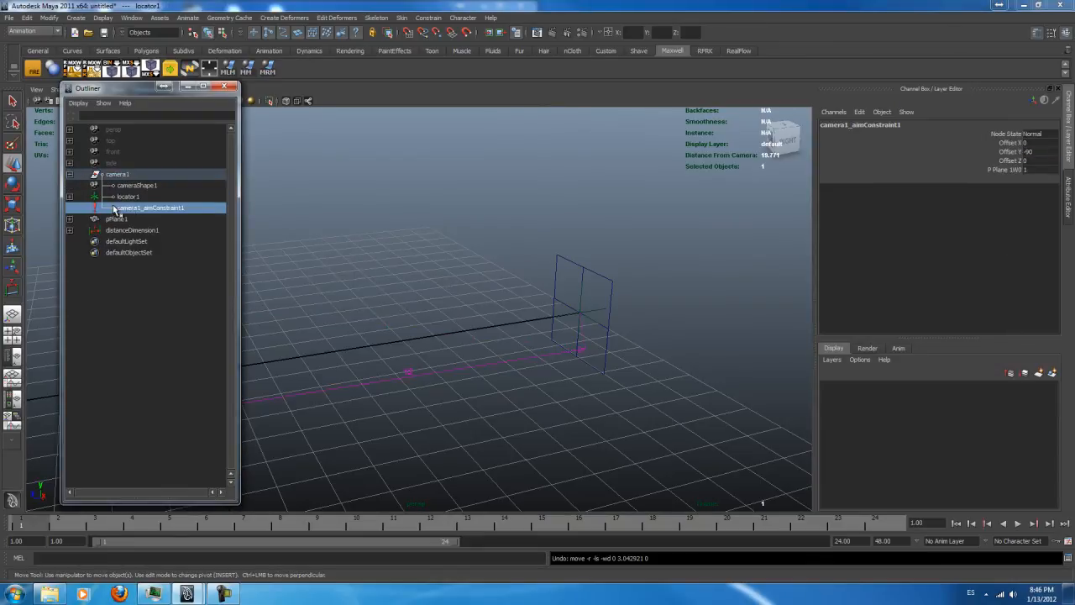
{"action": "key", "text": "Delete"}
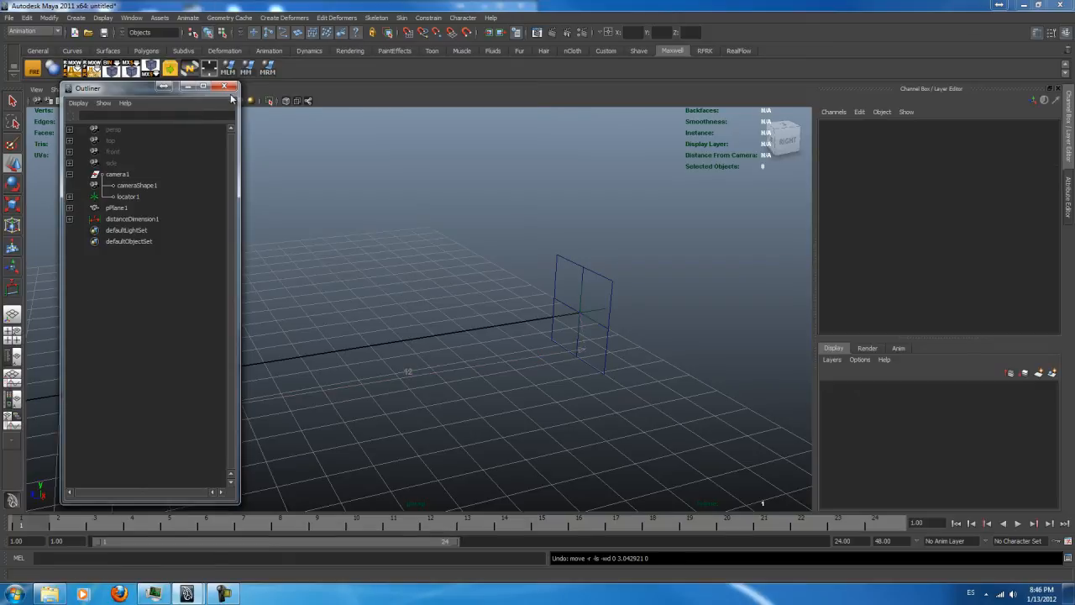
{"action": "left_click", "coordinate": [224, 86]}
Parent the plane to the camera.
{"action": "left_click_drag", "start_coordinate": [389, 237], "coordinate": [471, 335], "text": "alt"}
{"action": "left_click_drag", "start_coordinate": [371, 324], "coordinate": [415, 340], "text": "alt"}
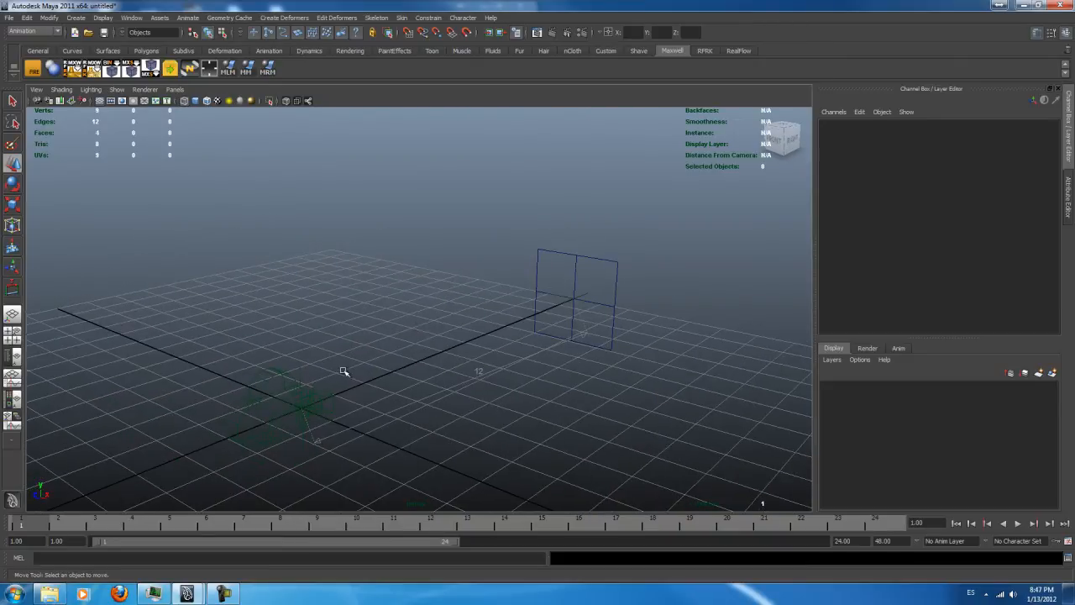
{"action": "left_click", "coordinate": [570, 254]}
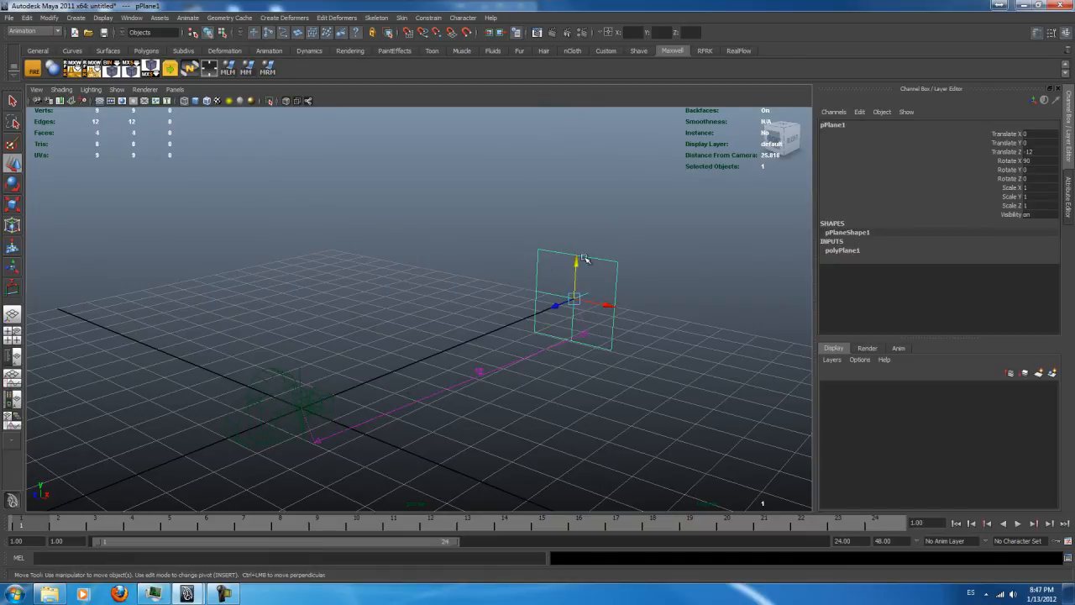
{"action": "left_click", "coordinate": [262, 379]}
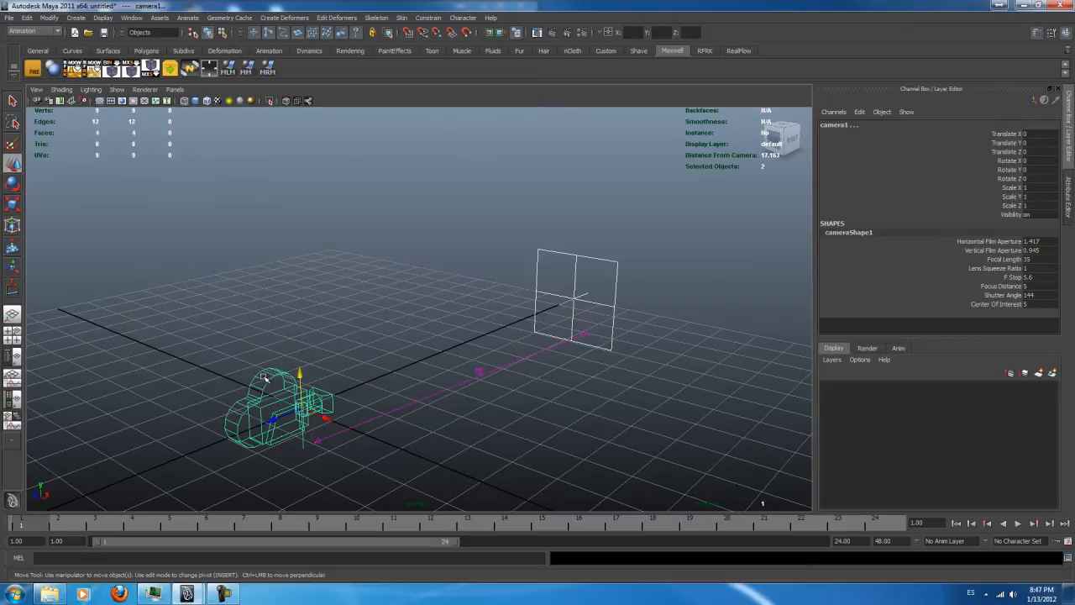
{"action": "key", "text": "Up"}
Lock the plane's Translate X and Translate Y channels.
{"action": "left_click", "coordinate": [549, 249]}
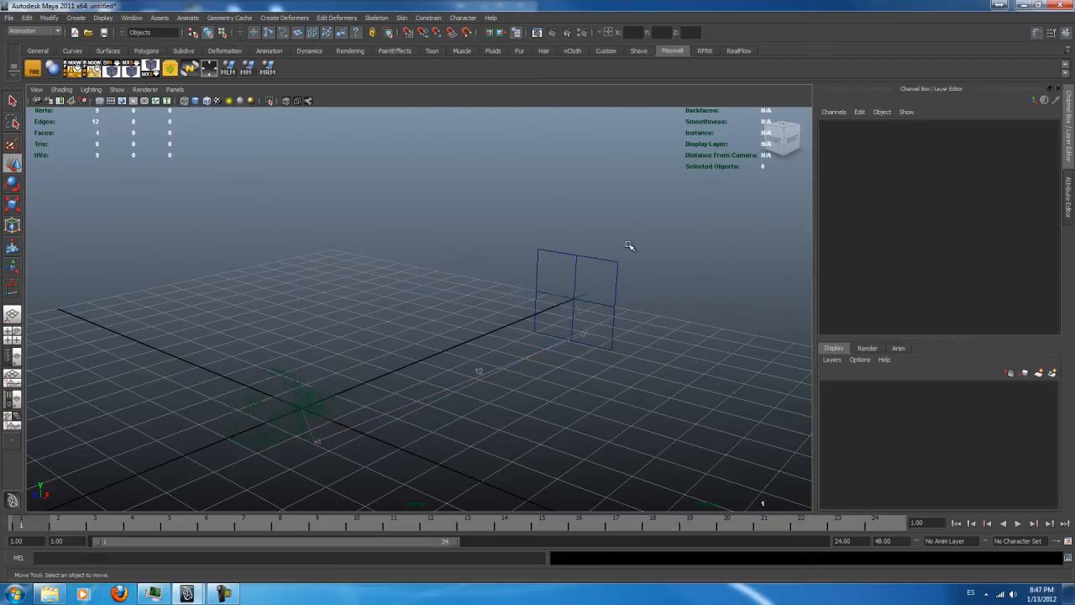
{"action": "left_click", "coordinate": [560, 252]}
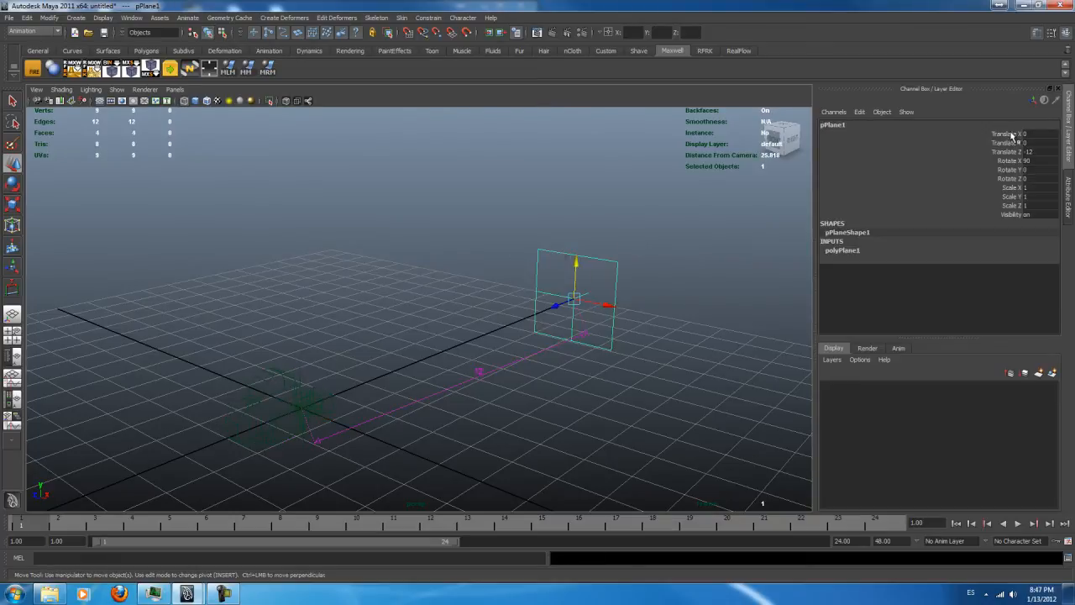
{"action": "left_click_drag", "start_coordinate": [1012, 134], "coordinate": [1015, 143]}
{"action": "right_click", "coordinate": [1012, 144]}
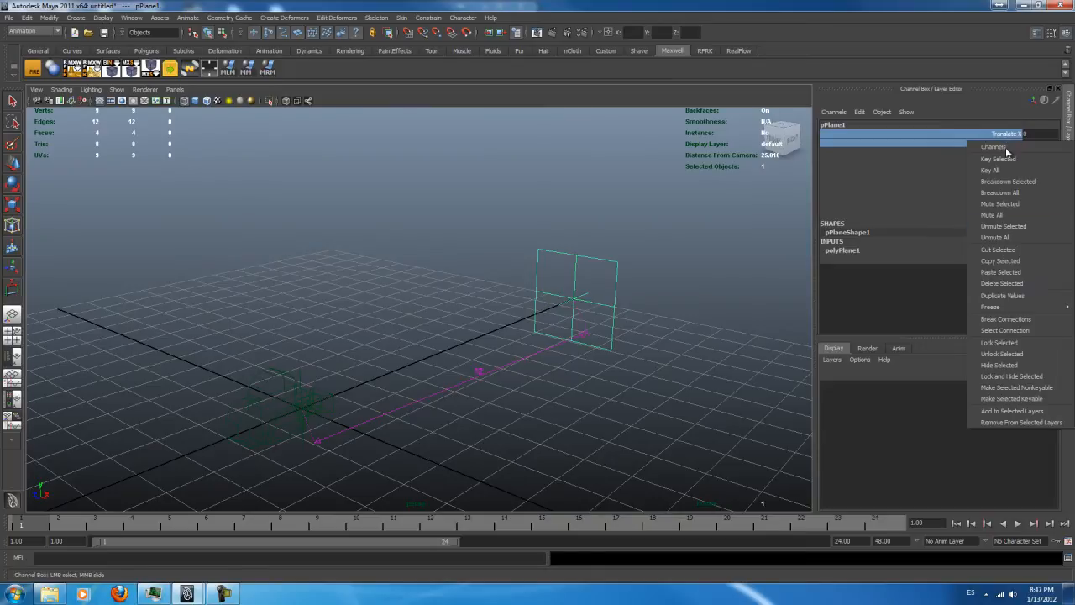
{"action": "left_click", "coordinate": [994, 377]}
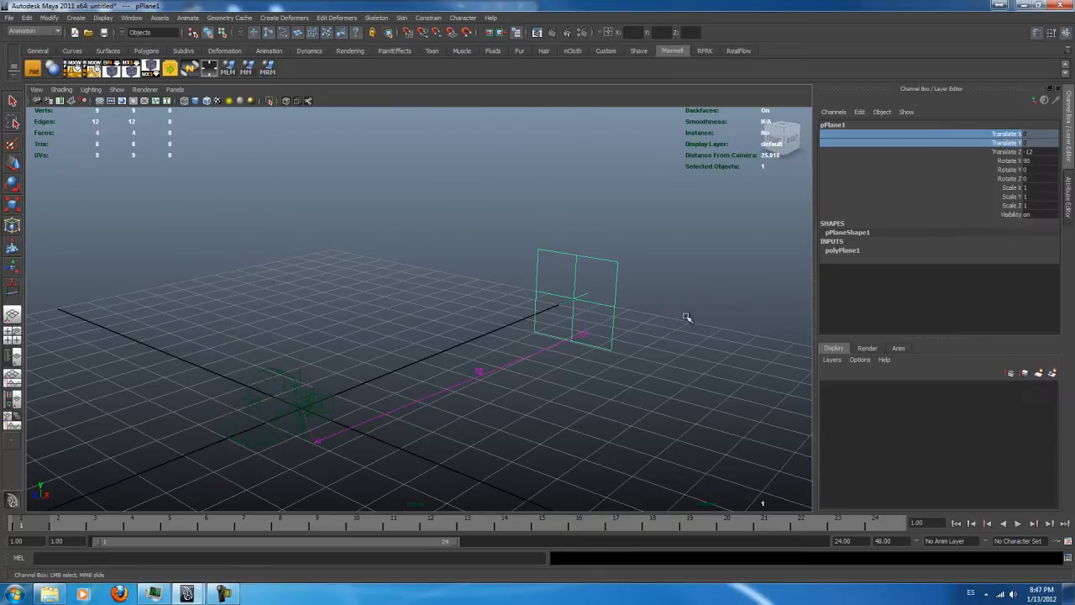
Test sliding the plane along the Z axis to about -14.1, and undo the move.
{"action": "left_click", "coordinate": [710, 290]}
{"action": "left_click", "coordinate": [611, 261]}
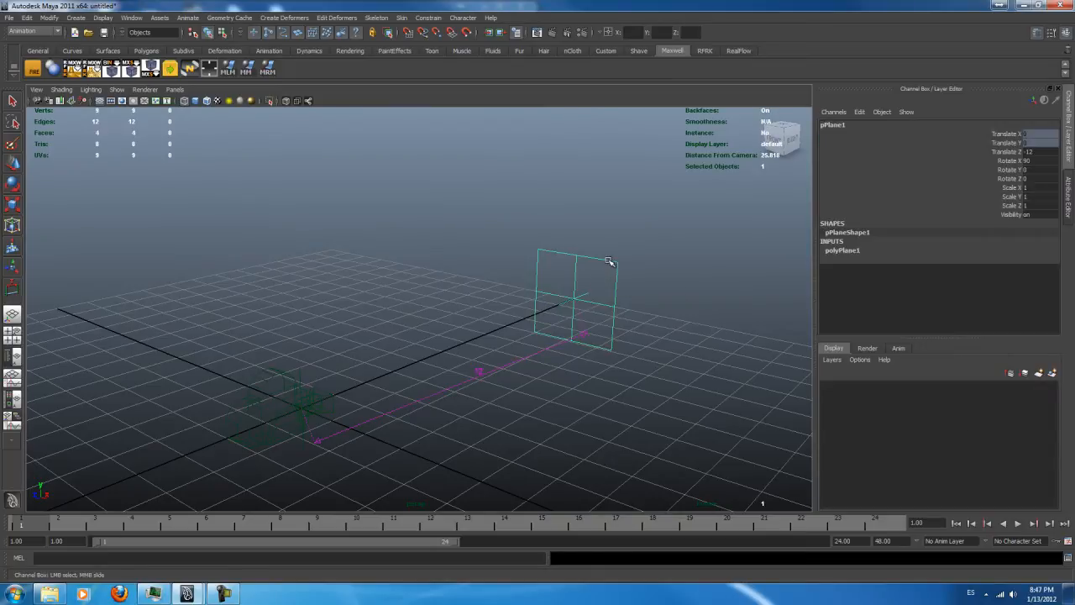
{"action": "key", "text": "w"}
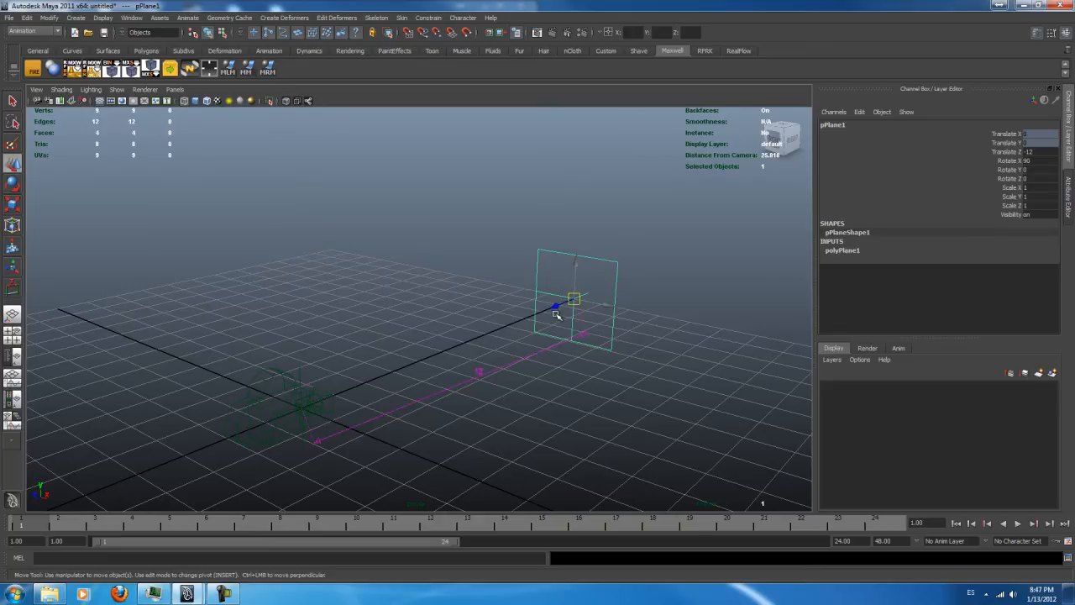
{"action": "left_click_drag", "start_coordinate": [555, 308], "coordinate": [592, 304]}
{"action": "key", "text": "ctrl+z"}
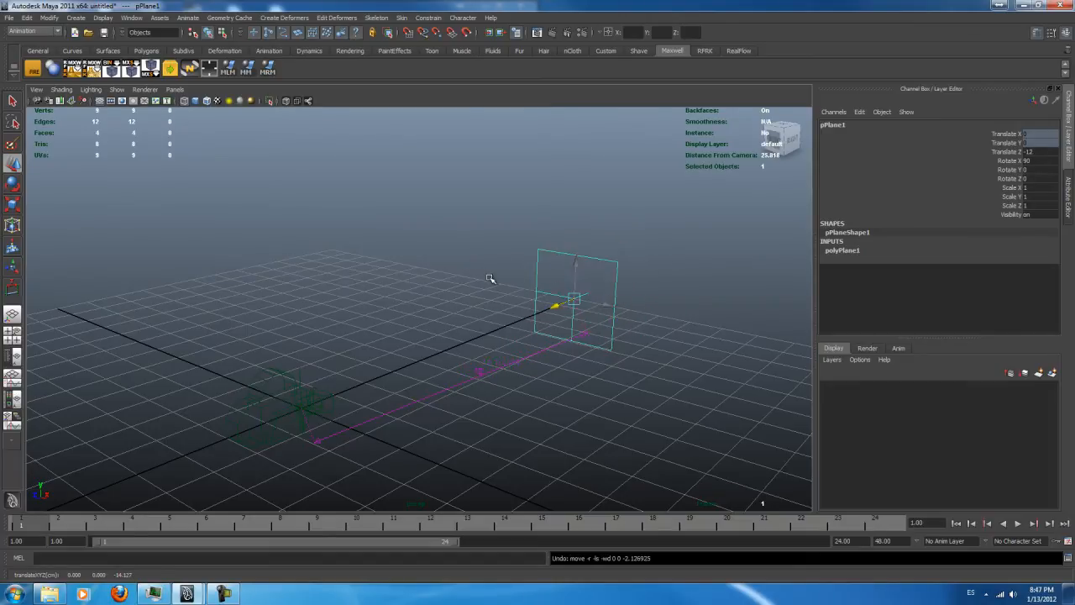
Look through the rig camera to check the plane's locked movement, and return to the perspective view.
{"action": "left_click", "coordinate": [176, 91]}
{"action": "mouse_move", "coordinate": [252, 101]}
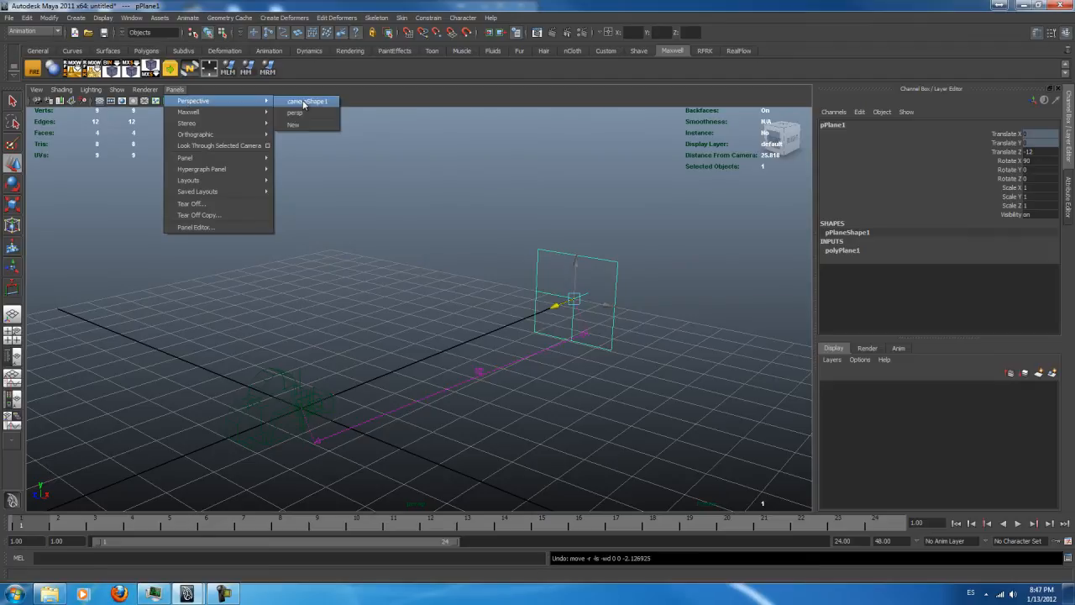
{"action": "left_click", "coordinate": [304, 103]}
{"action": "left_click", "coordinate": [547, 234]}
{"action": "left_click_drag", "start_coordinate": [472, 196], "coordinate": [544, 279]}
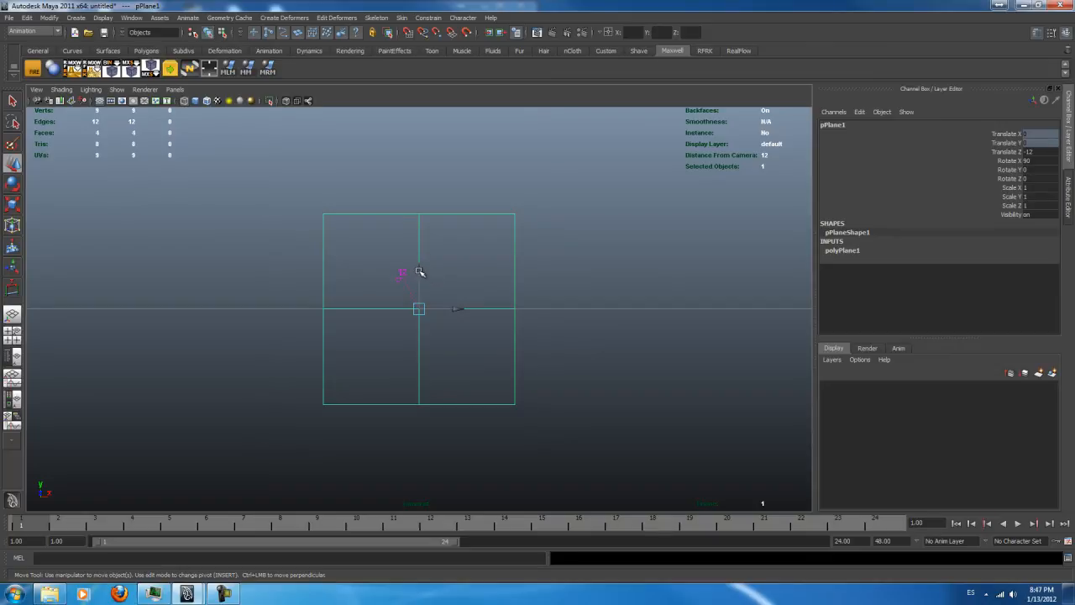
{"action": "left_click", "coordinate": [481, 245]}
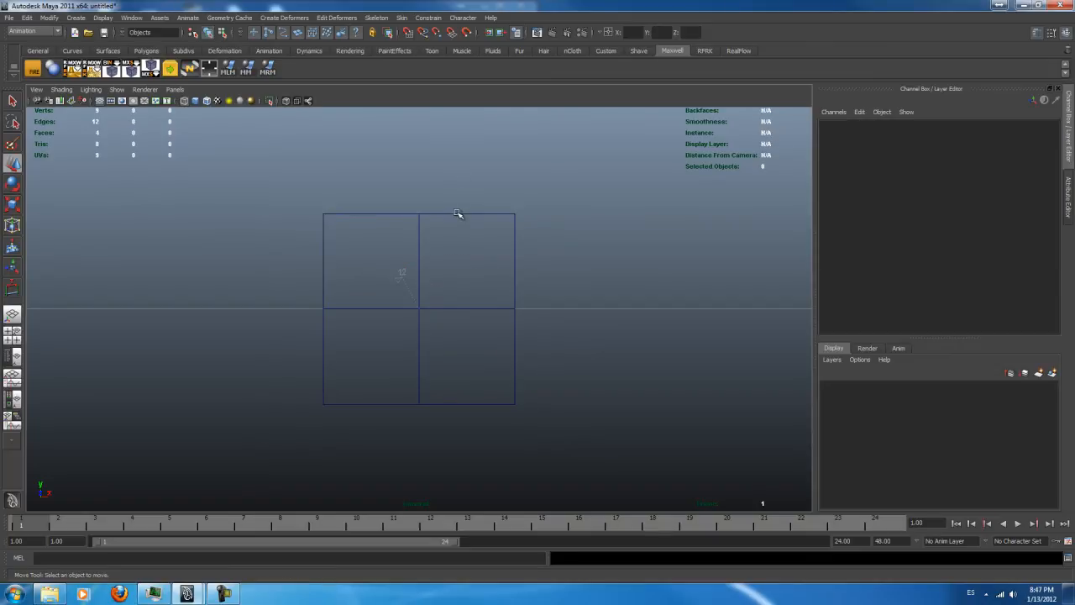
{"action": "left_click", "coordinate": [456, 215]}
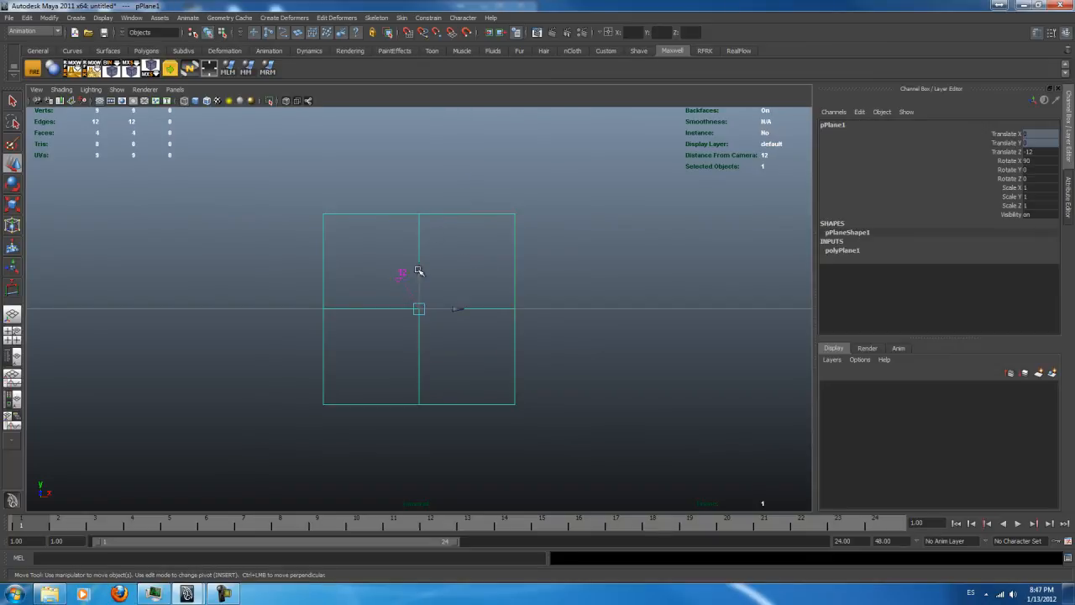
{"action": "left_click", "coordinate": [593, 232]}
{"action": "key", "text": "space"}
{"action": "left_click", "coordinate": [595, 204]}
{"action": "left_click_drag", "start_coordinate": [560, 286], "coordinate": [461, 322], "text": "alt"}
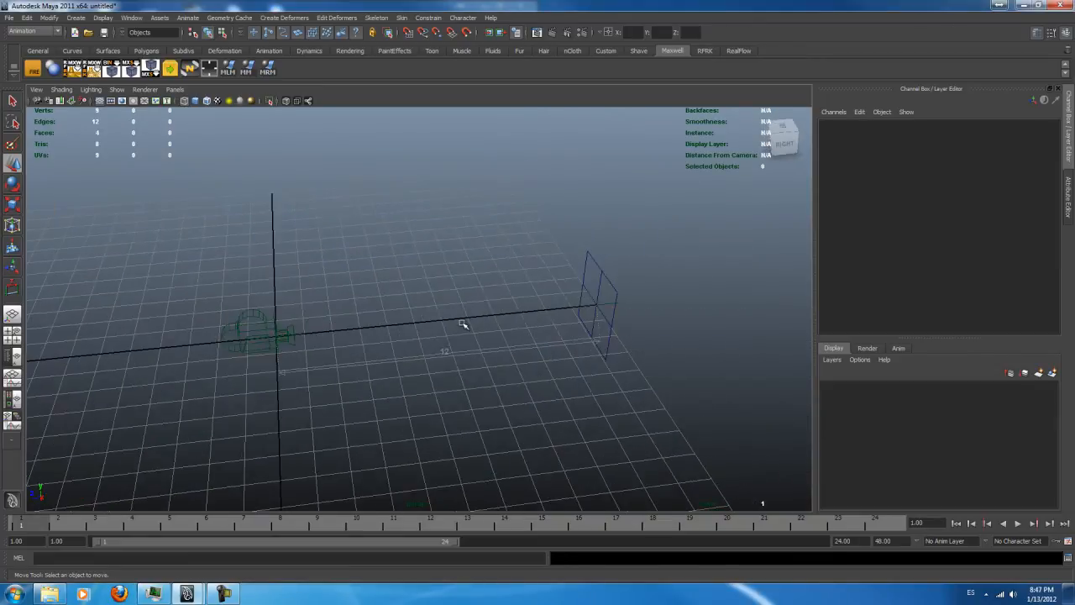
Enable Manual Focus Distance in the camera's Maxwell Render attributes and set the focus distance to 0.
{"action": "left_click", "coordinate": [391, 361]}
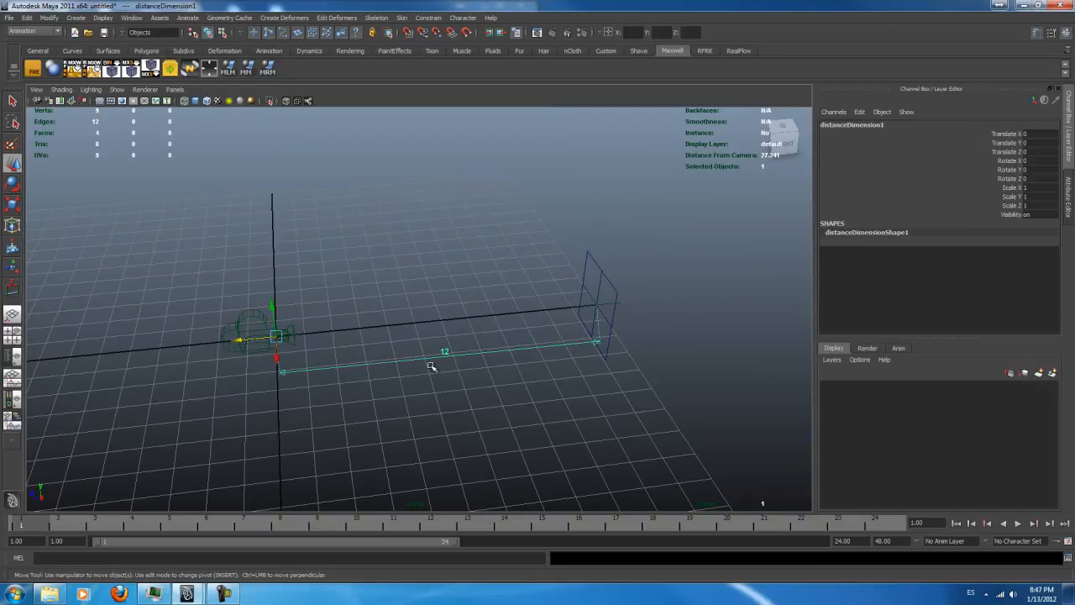
{"action": "left_click", "coordinate": [279, 319]}
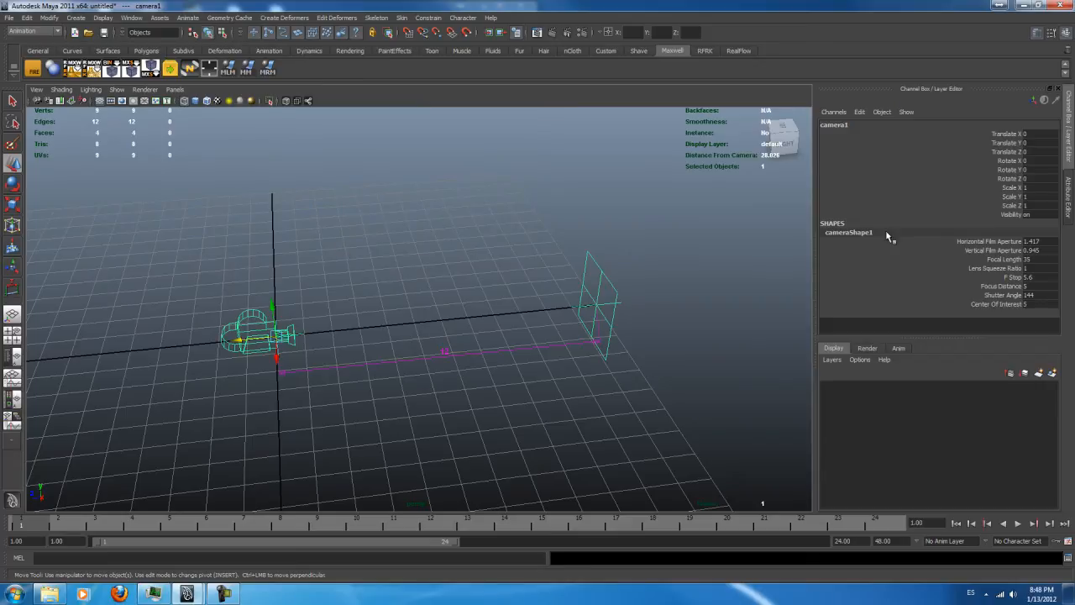
{"action": "left_click", "coordinate": [1068, 194]}
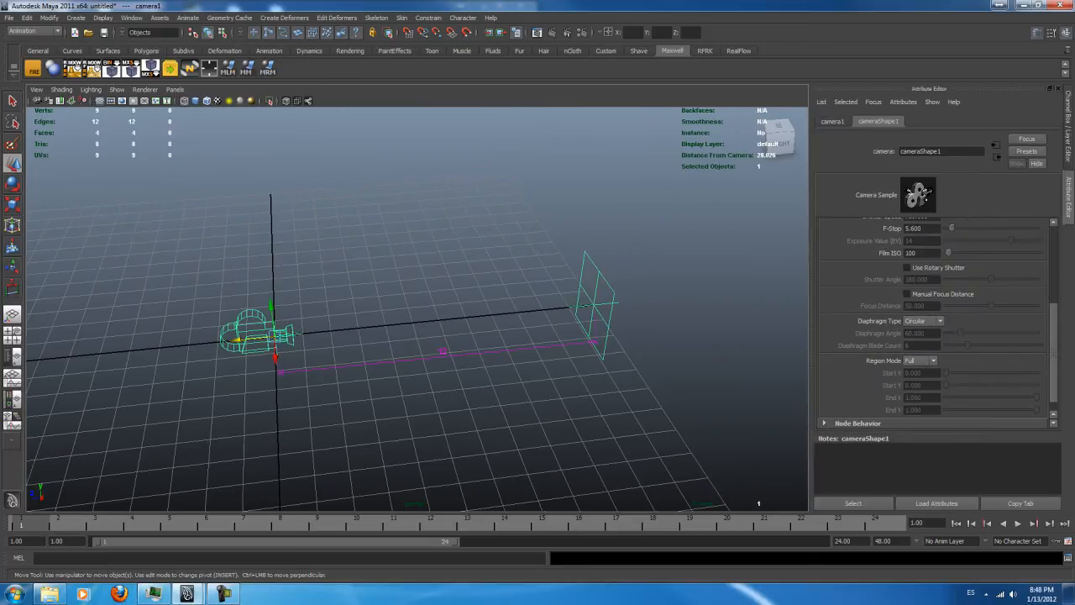
{"action": "scroll", "coordinate": [929, 342], "scroll_direction": "down", "scroll_amount": 3}
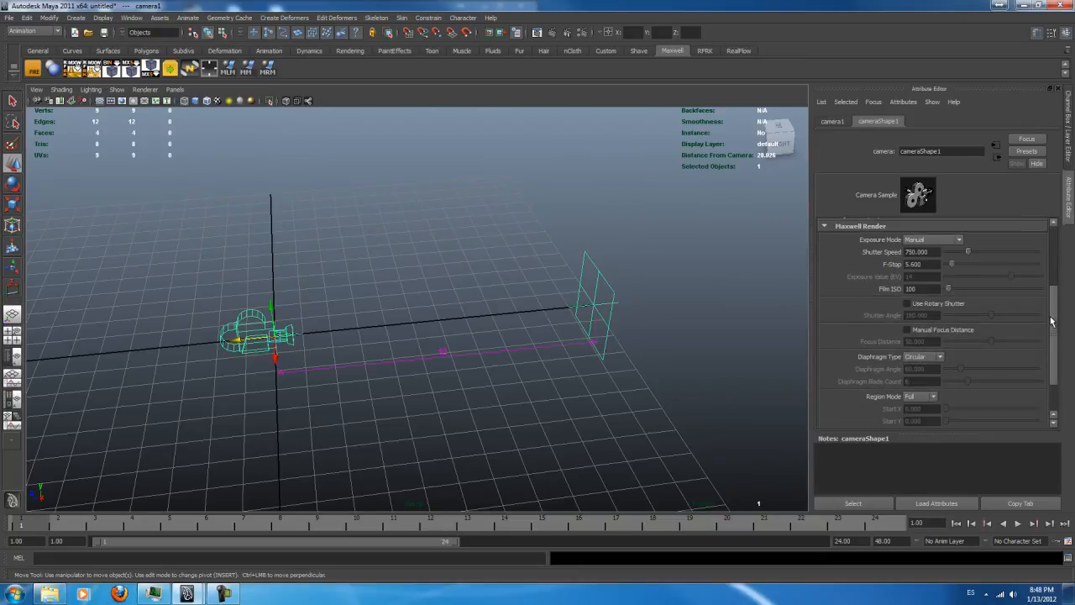
{"action": "left_click", "coordinate": [955, 330]}
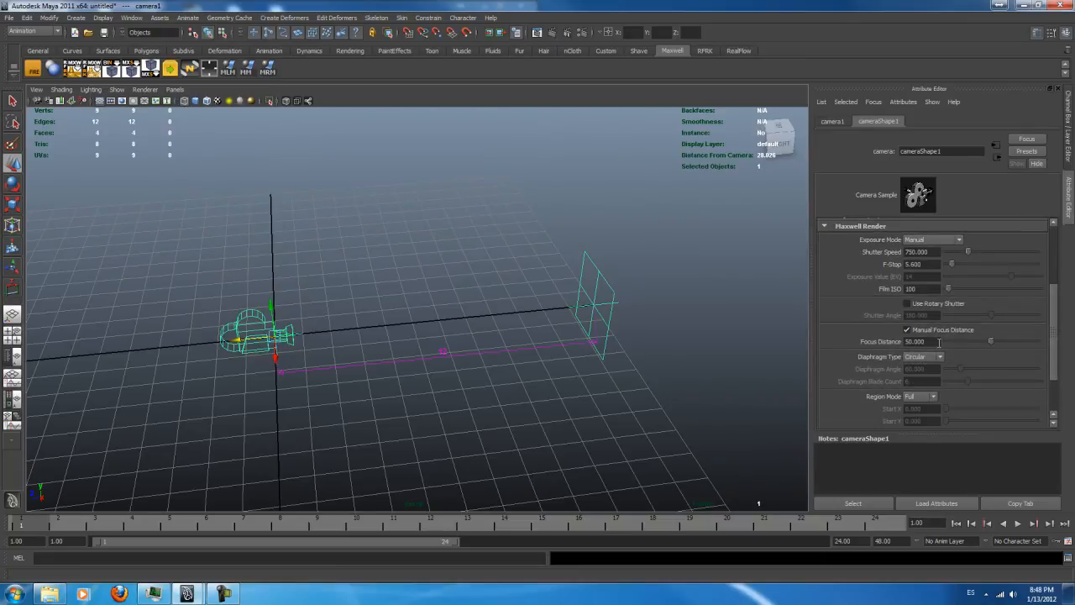
{"action": "left_click_drag", "start_coordinate": [936, 343], "coordinate": [867, 368]}
{"action": "type", "text": "0"}
{"action": "key", "text": "Return"}
{"action": "scroll", "coordinate": [1058, 308], "scroll_direction": "down", "scroll_amount": 3}
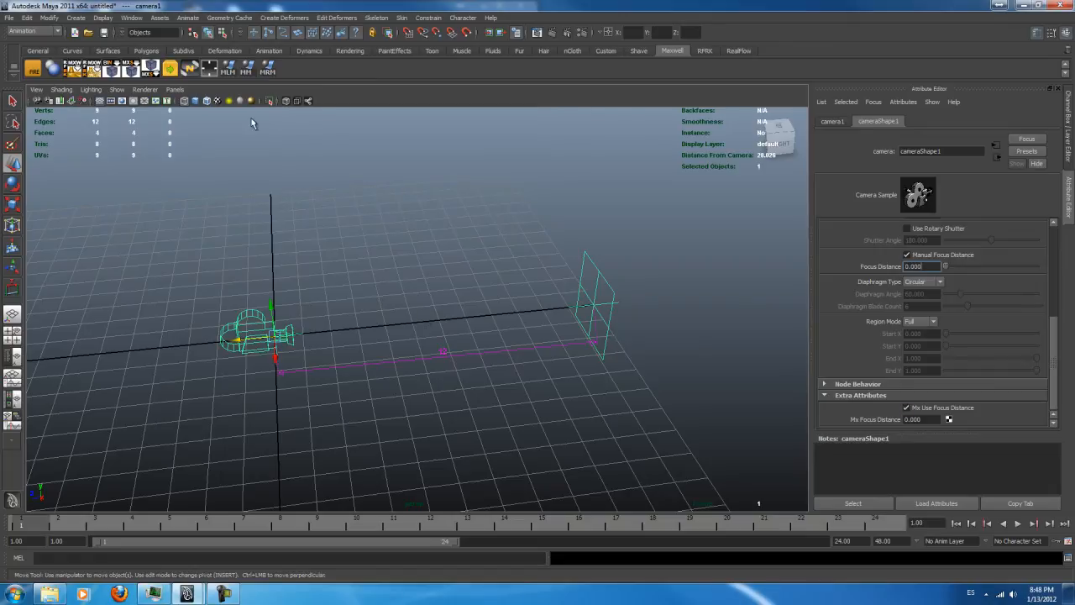
Open the Hypershade and the Outliner.
{"action": "left_click", "coordinate": [132, 18]}
{"action": "mouse_move", "coordinate": [180, 45]}
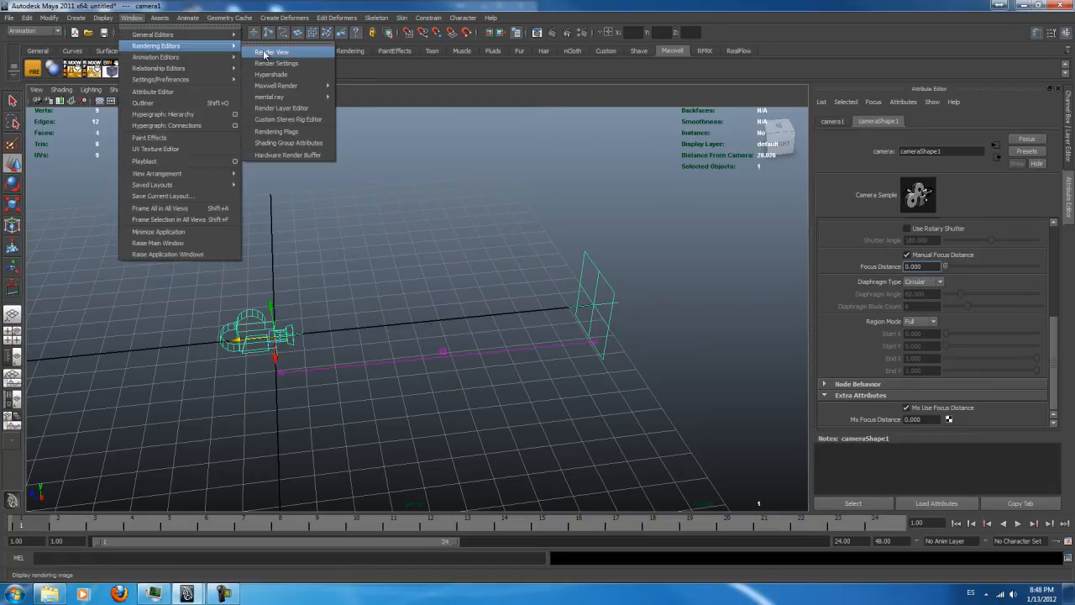
{"action": "left_click", "coordinate": [262, 74]}
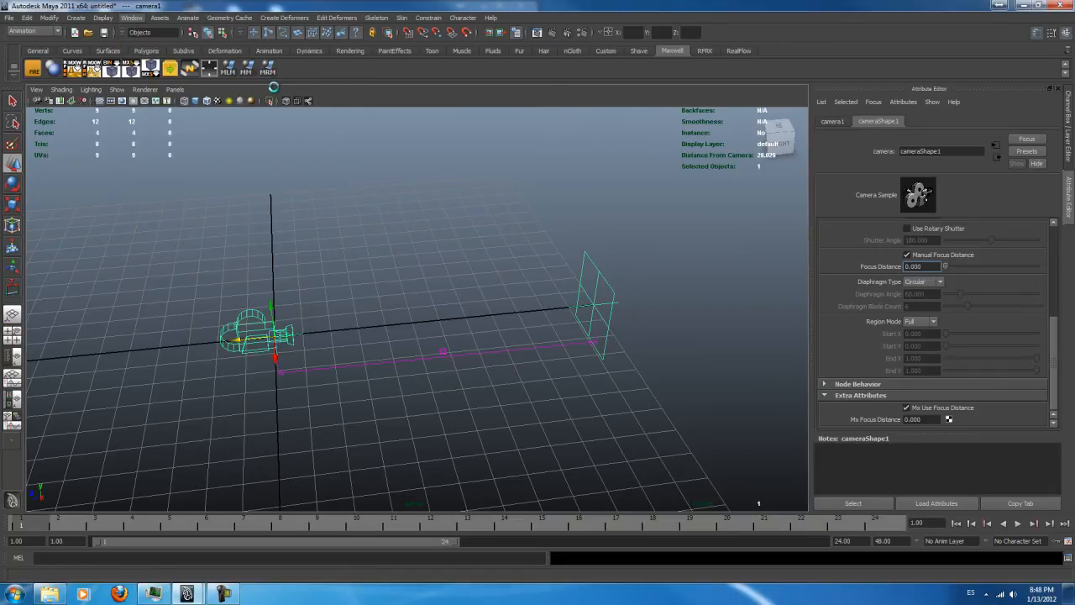
{"action": "left_click", "coordinate": [136, 18]}
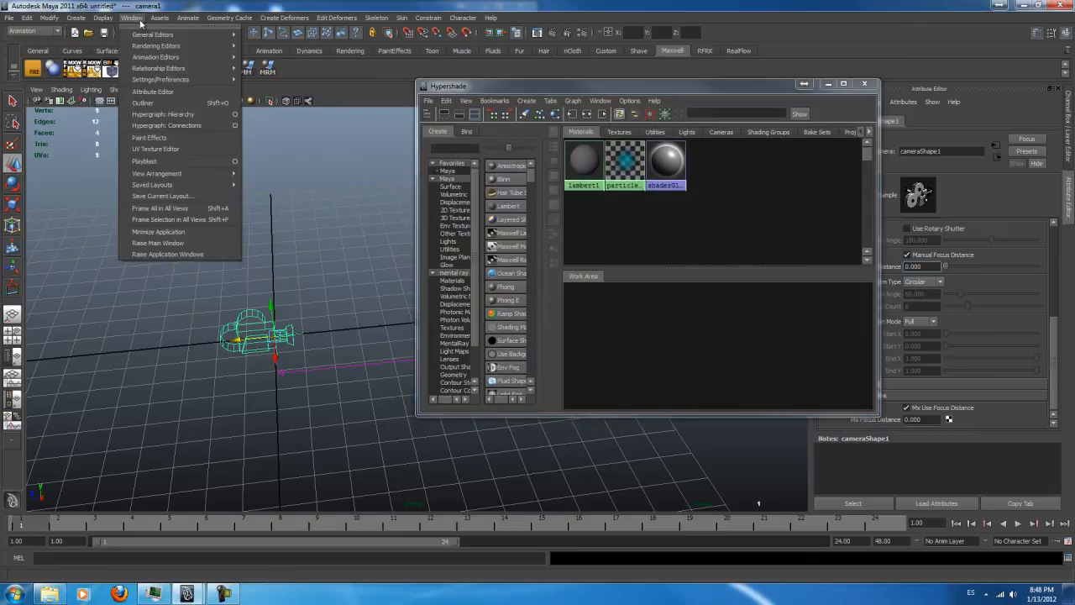
{"action": "left_click", "coordinate": [168, 103]}
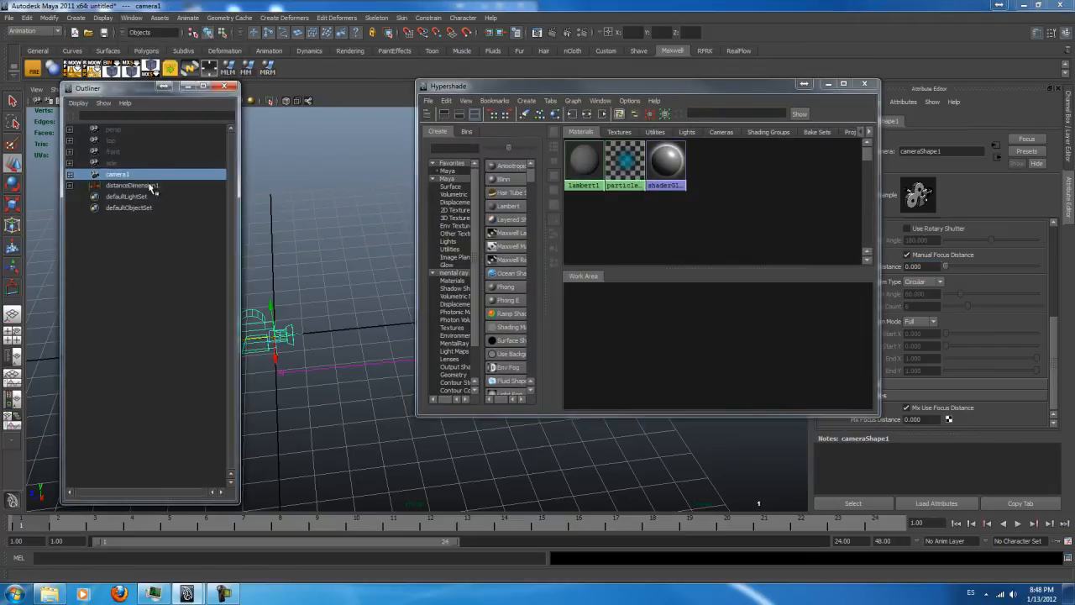
Add the distance dimension to the Hypershade work area and graph its input and output connections.
{"action": "left_click_drag", "start_coordinate": [617, 91], "coordinate": [565, 96]}
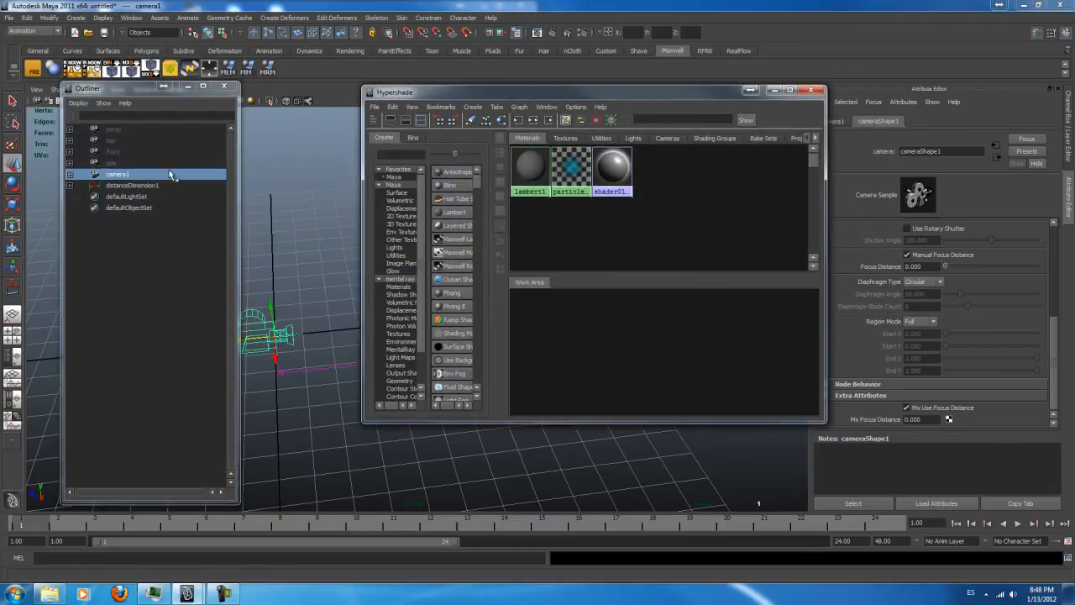
{"action": "left_click", "coordinate": [118, 186]}
{"action": "middle_click_drag", "start_coordinate": [132, 190], "coordinate": [567, 350]}
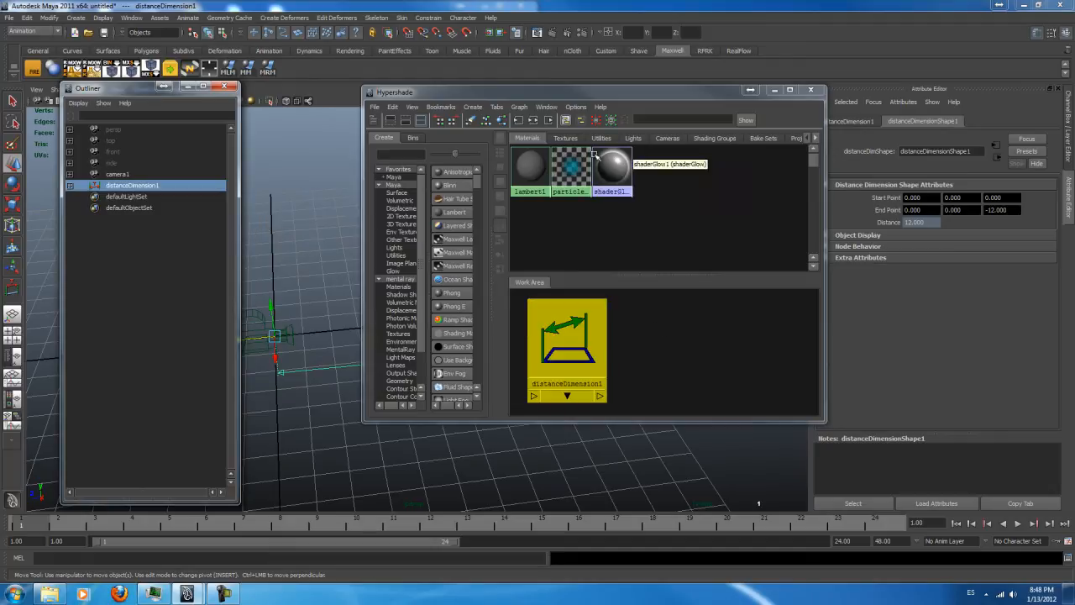
{"action": "left_click", "coordinate": [532, 120]}
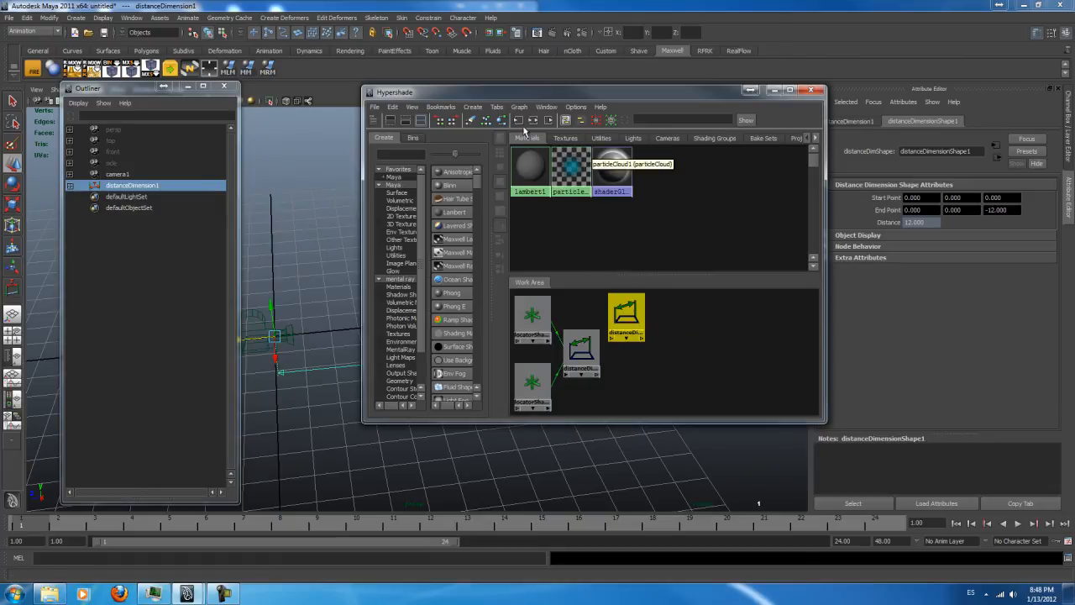
List the scene's cameras in the Hypershade and rename the camera1 transform as renderCam.
{"action": "left_click", "coordinate": [666, 138]}
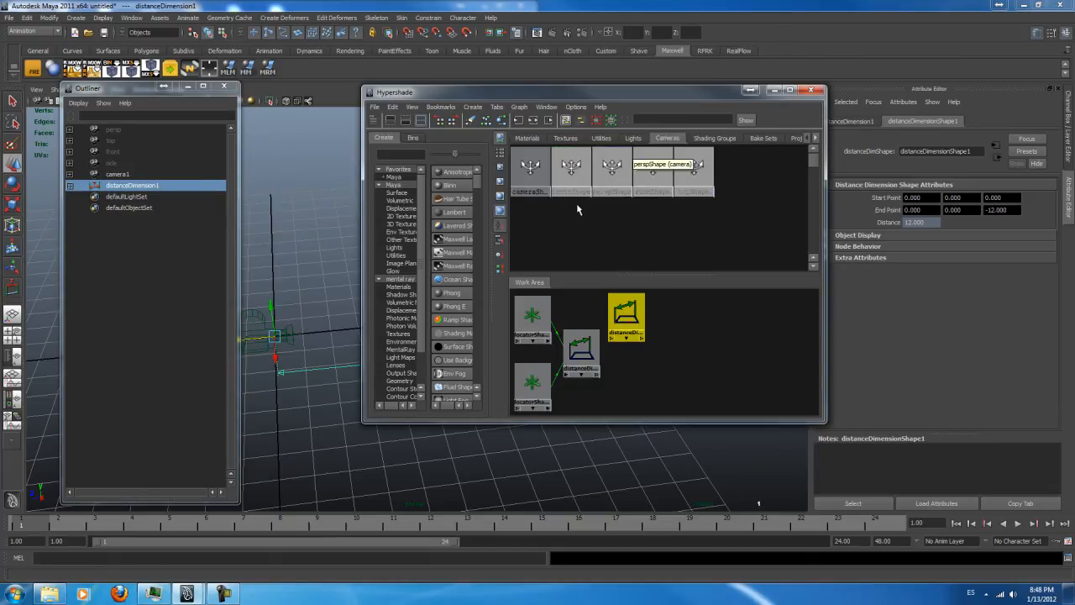
{"action": "left_click", "coordinate": [530, 168]}
{"action": "left_click", "coordinate": [276, 305]}
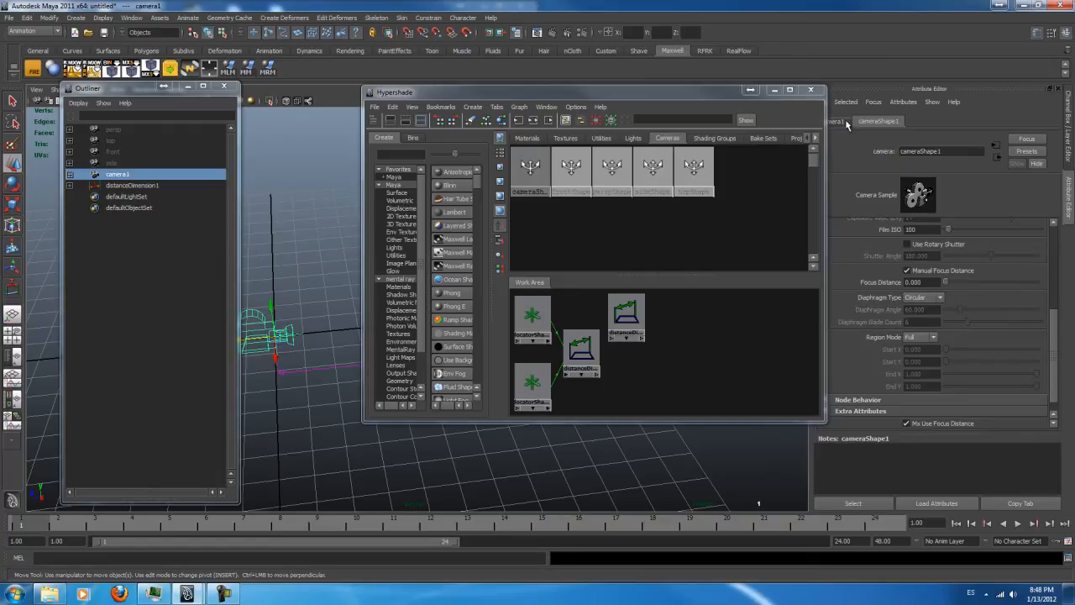
{"action": "left_click", "coordinate": [841, 123]}
{"action": "left_click_drag", "start_coordinate": [944, 152], "coordinate": [771, 167]}
{"action": "type", "text": "c"}
{"action": "type", "text": "enderCa"}
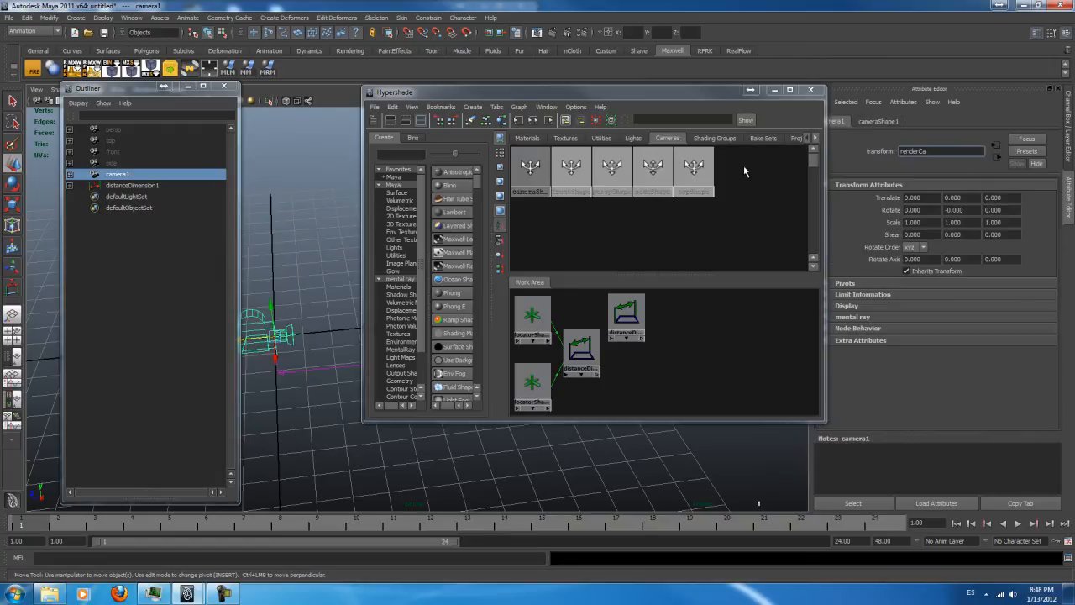
{"action": "type", "text": "m"}
{"action": "key", "text": "Return"}
{"action": "left_click", "coordinate": [298, 356]}
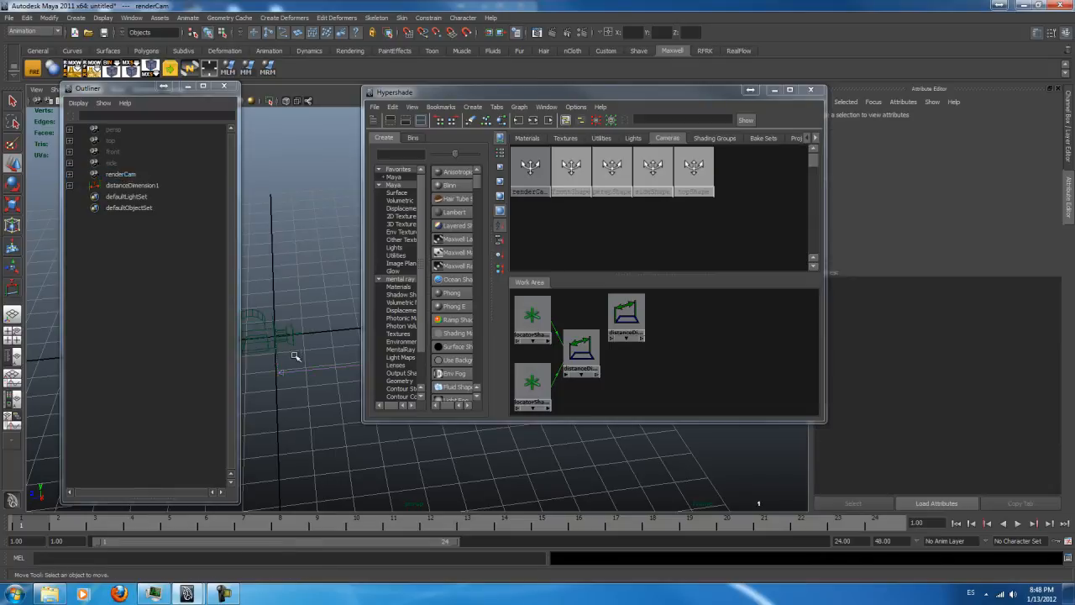
Add the renderCam shape to the Hypershade work area and open the Connection Editor from distanceDimensionShape1 to renderCamShape.
{"action": "left_click", "coordinate": [274, 329]}
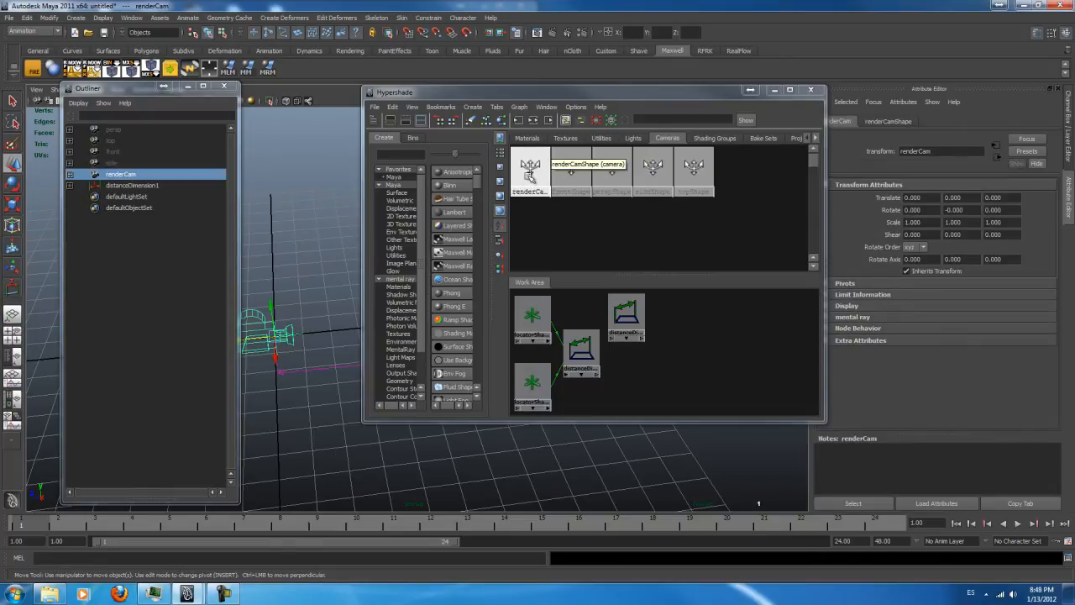
{"action": "middle_click_drag", "start_coordinate": [530, 174], "coordinate": [697, 352]}
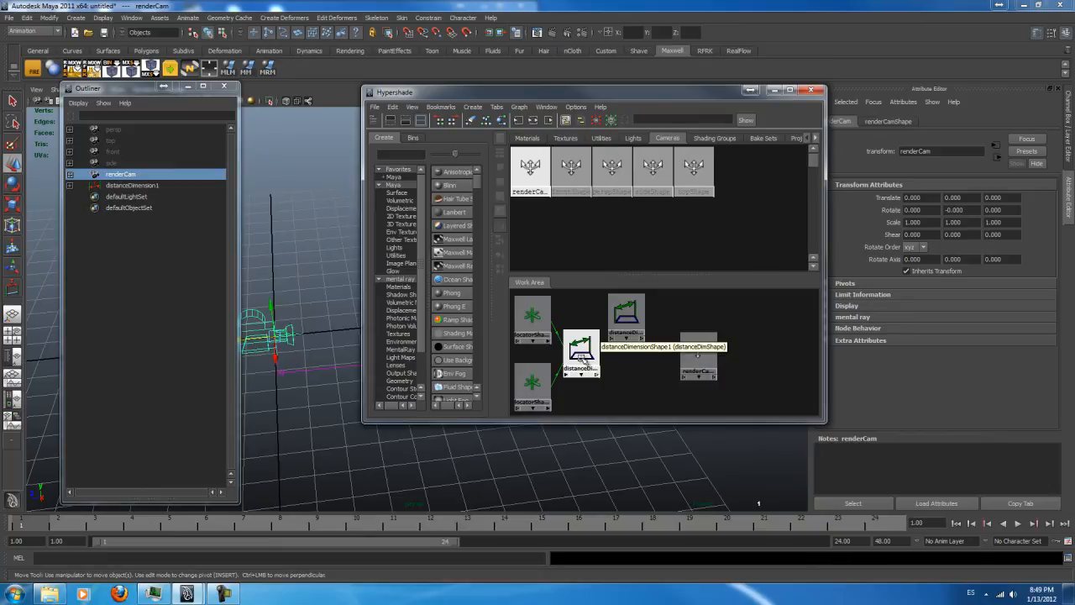
{"action": "mouse_move", "coordinate": [584, 357]}
{"action": "middle_mouse_down"}
{"action": "mouse_move", "coordinate": [639, 377]}
{"action": "mouse_move", "coordinate": [701, 355]}
{"action": "mouse_move", "coordinate": [593, 368]}
{"action": "middle_mouse_up"}
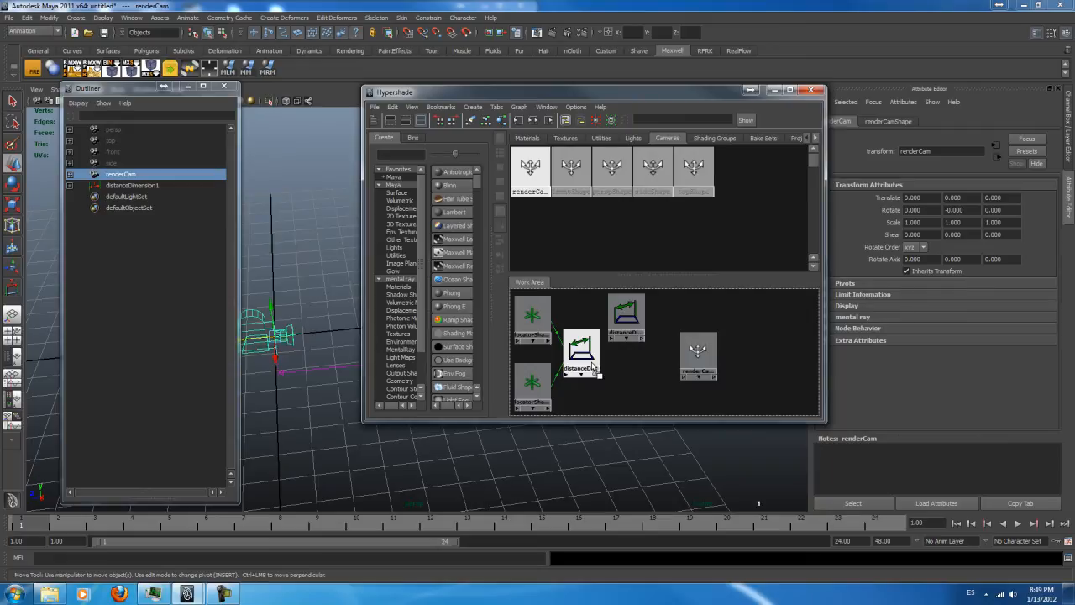
{"action": "middle_click_drag", "start_coordinate": [593, 368], "coordinate": [704, 361]}
{"action": "left_click", "coordinate": [730, 384]}
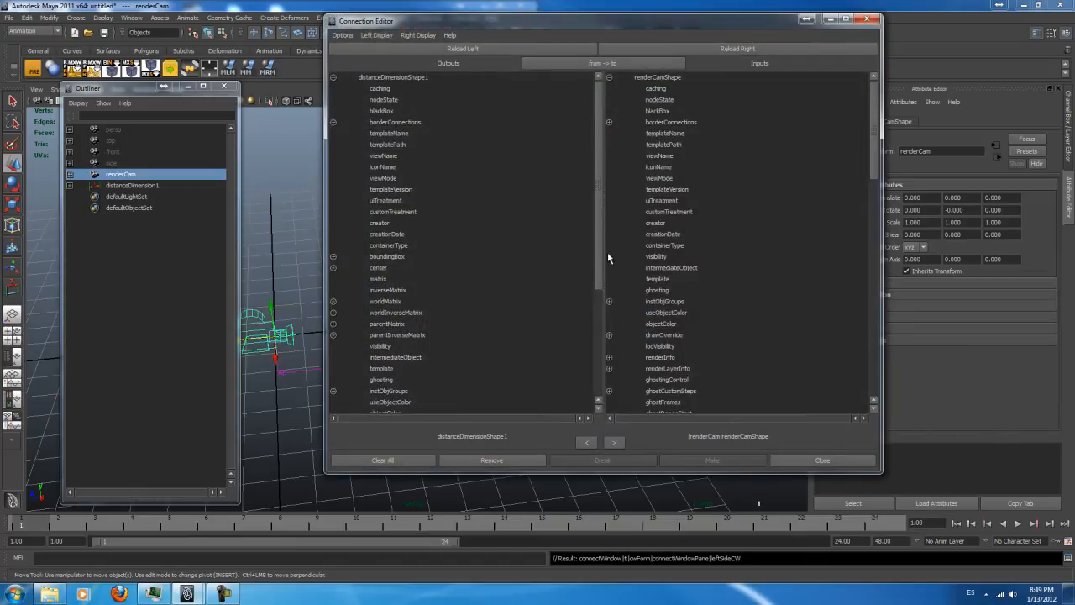
Connect the dimension's distance output to the camera's mxFocusDistance input, and close the Connection Editor and the Hypershade.
{"action": "scroll", "coordinate": [577, 392], "scroll_direction": "down", "scroll_amount": 5}
{"action": "left_click", "coordinate": [382, 402]}
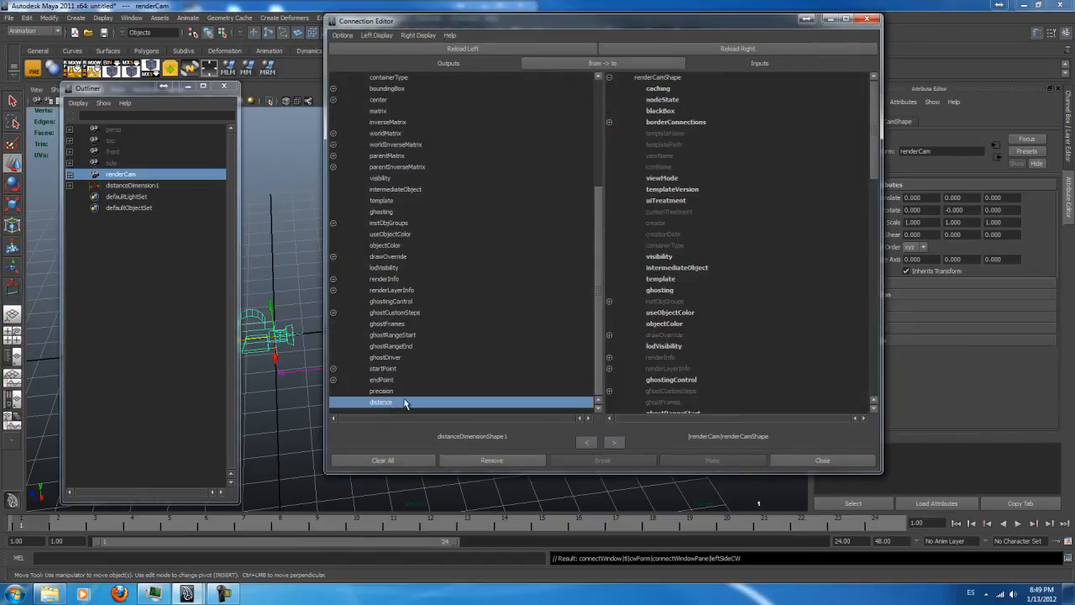
{"action": "left_click_drag", "start_coordinate": [872, 175], "coordinate": [857, 394]}
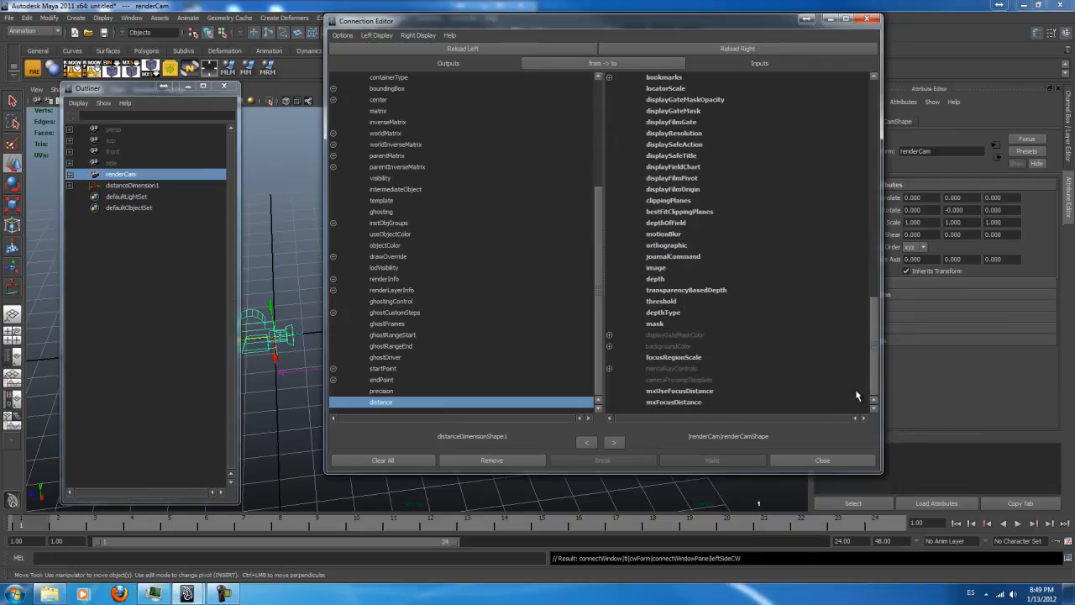
{"action": "left_click", "coordinate": [697, 403]}
{"action": "left_click", "coordinate": [822, 460]}
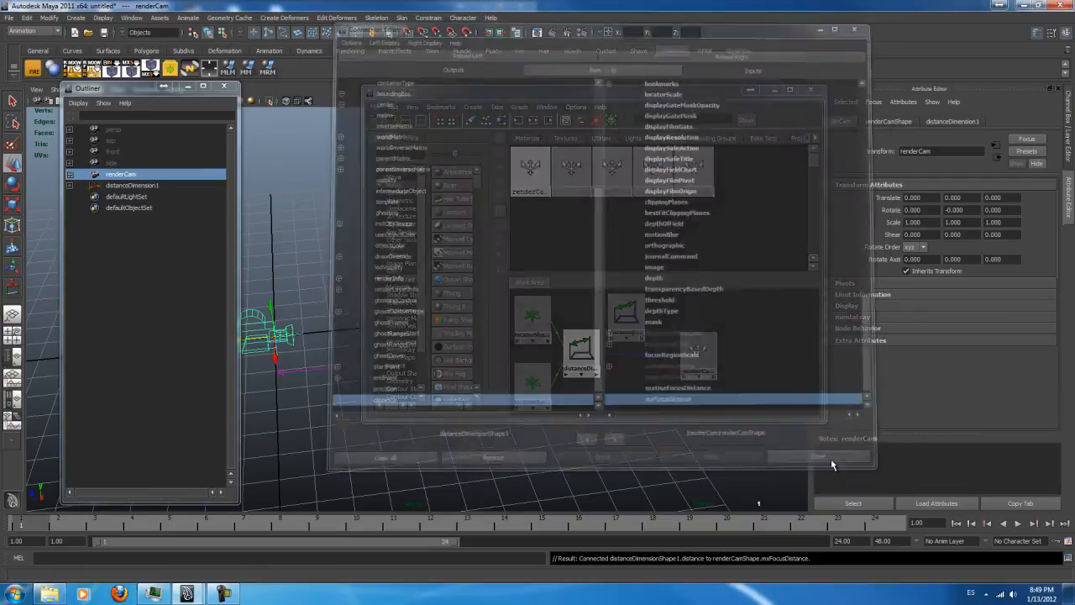
{"action": "left_click", "coordinate": [810, 89]}
Test the focus link by sliding the plane along Z to about -17.07, checking the camera's Mx Focus Distance before and after.
{"action": "left_click", "coordinate": [258, 316]}
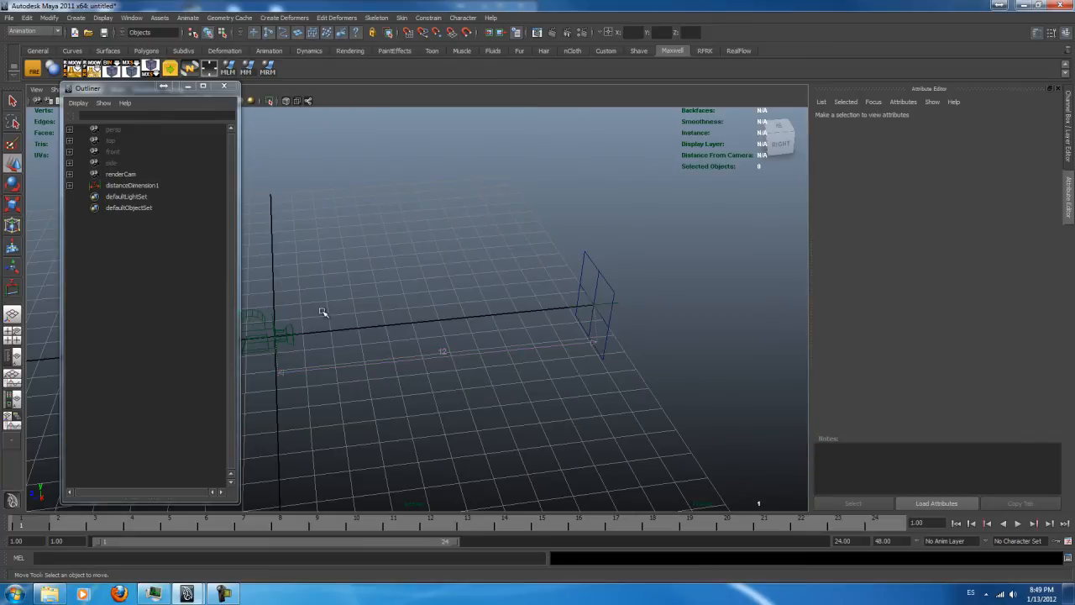
{"action": "left_click", "coordinate": [253, 316]}
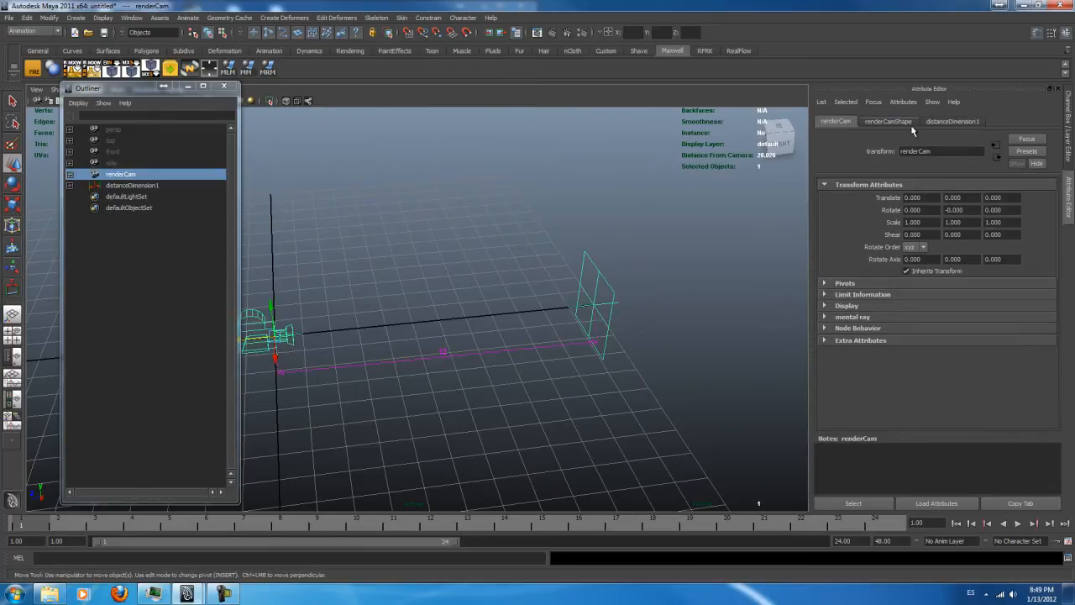
{"action": "left_click", "coordinate": [910, 123]}
{"action": "left_click_drag", "start_coordinate": [1053, 332], "coordinate": [1053, 347]}
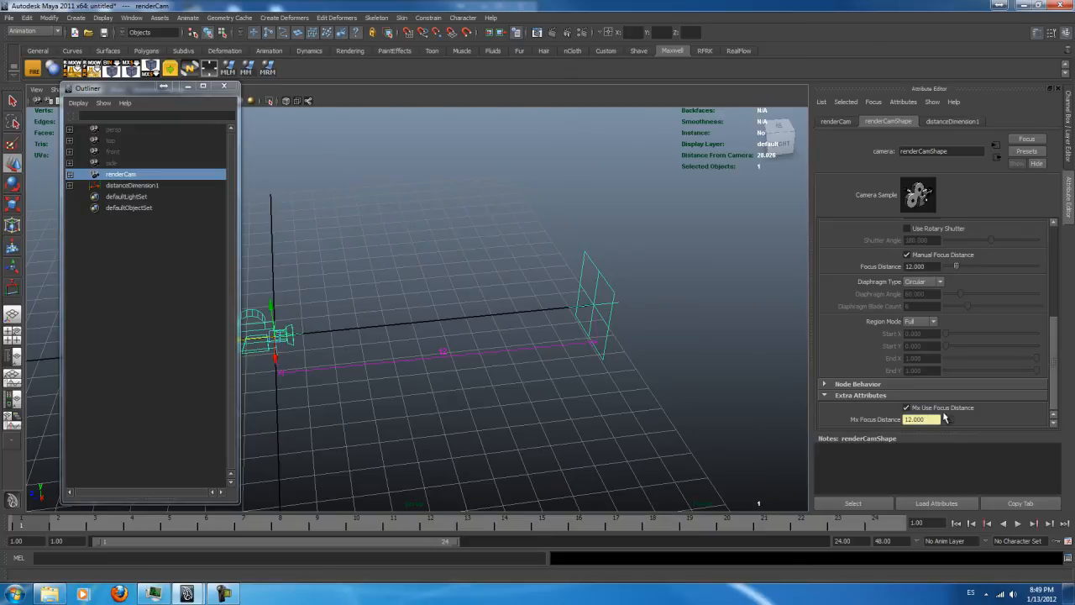
{"action": "left_click", "coordinate": [587, 259]}
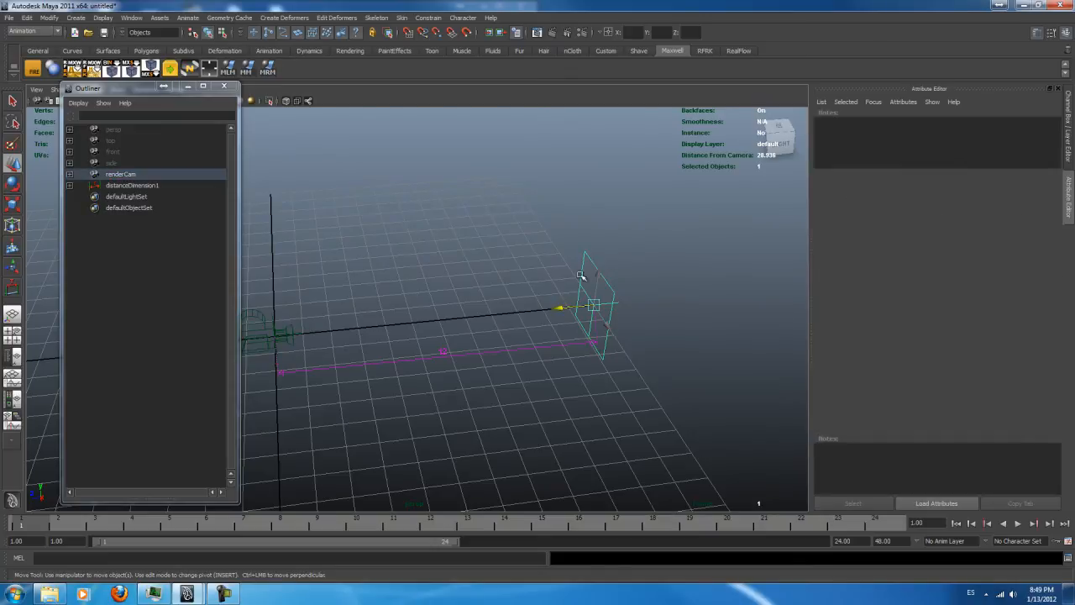
{"action": "left_click_drag", "start_coordinate": [560, 310], "coordinate": [684, 315]}
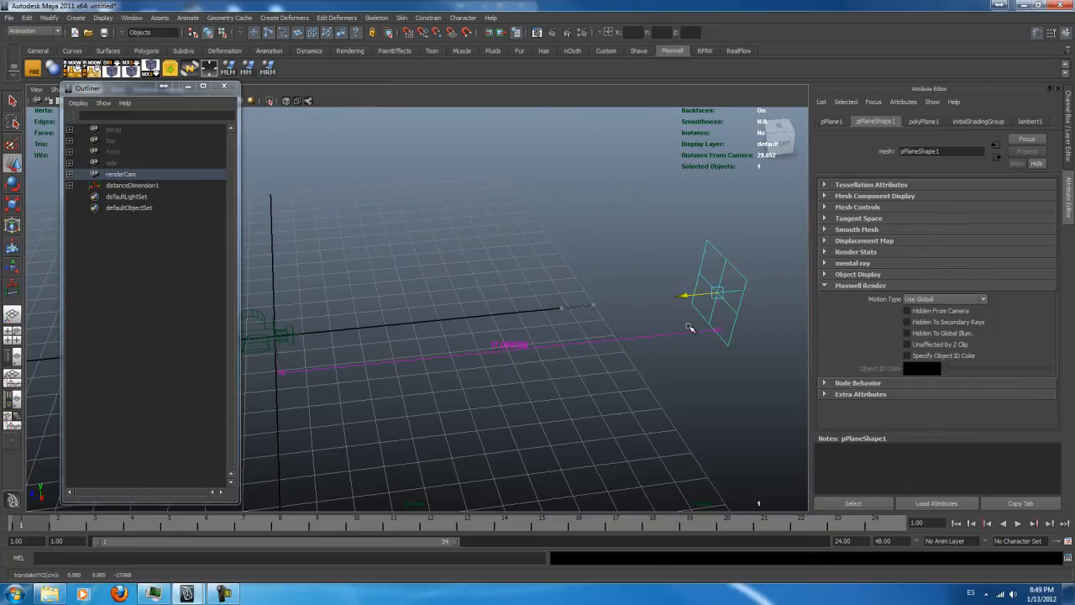
{"action": "left_click", "coordinate": [260, 313]}
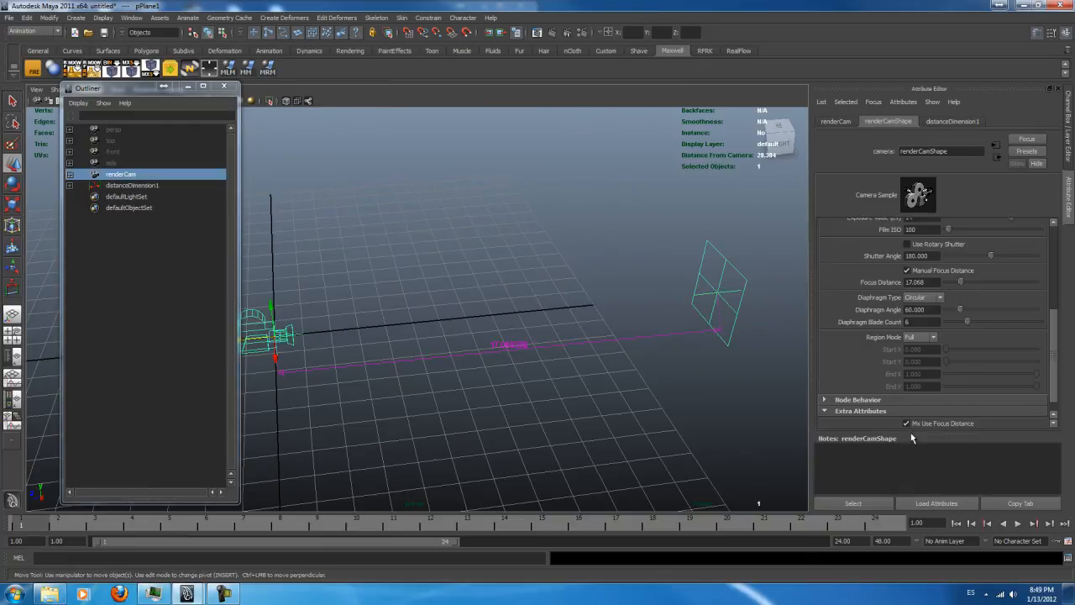
{"action": "scroll", "coordinate": [1051, 358], "scroll_direction": "down", "scroll_amount": 1}
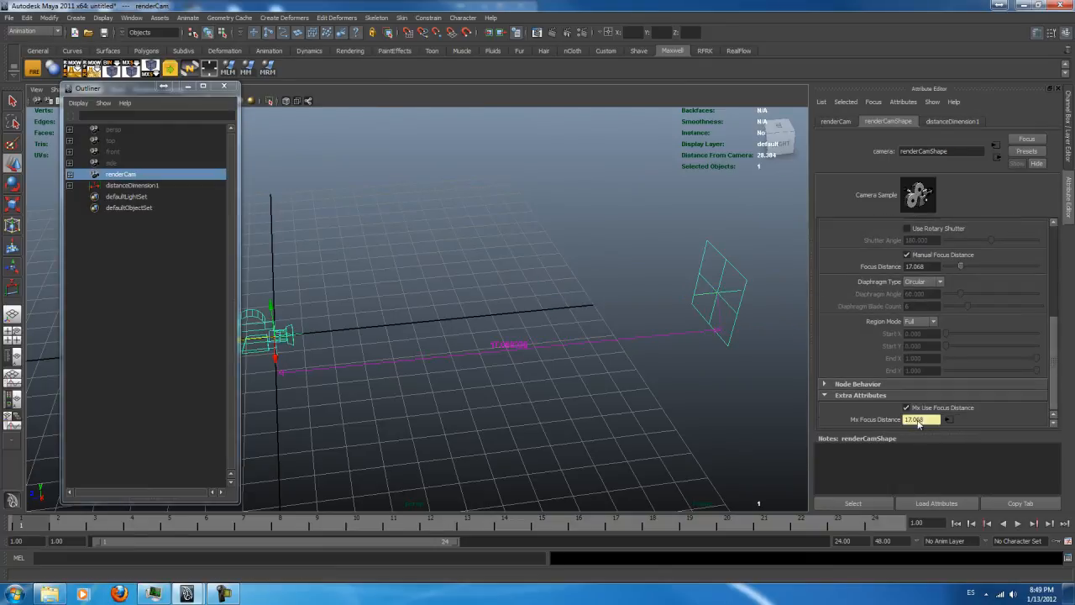
Set the focus plane's Translate Z to -12 and deselect it.
{"action": "left_click", "coordinate": [629, 225]}
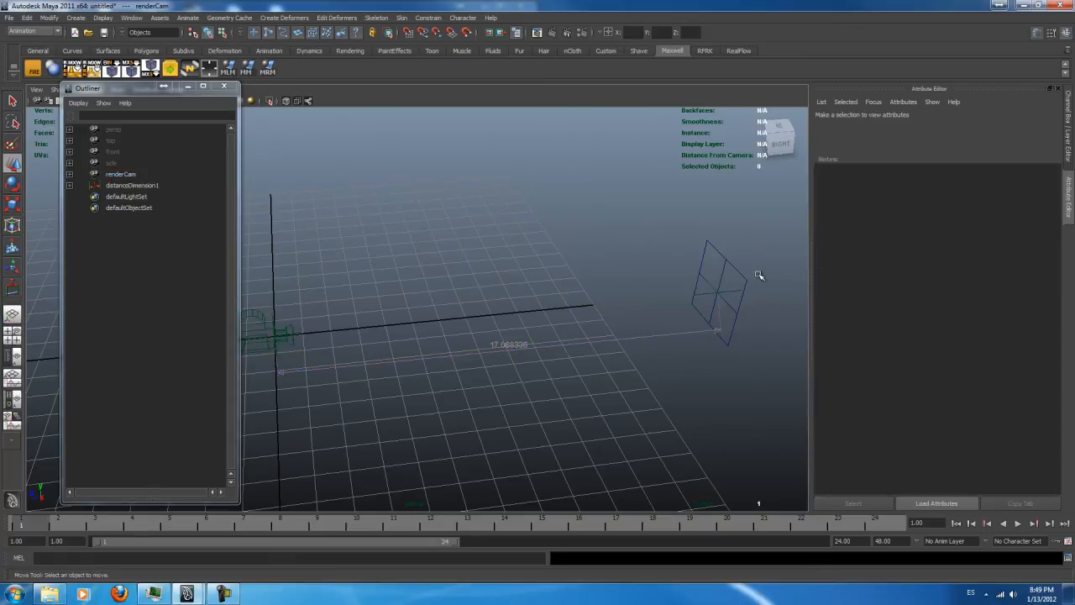
{"action": "left_click", "coordinate": [710, 251]}
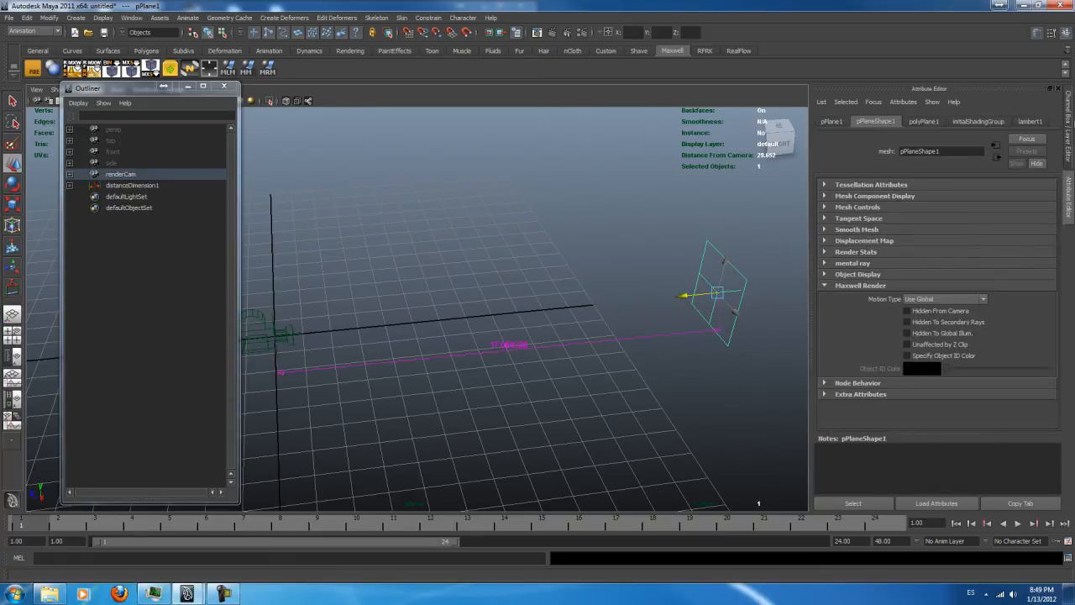
{"action": "left_click", "coordinate": [1068, 128]}
{"action": "left_click", "coordinate": [1048, 152]}
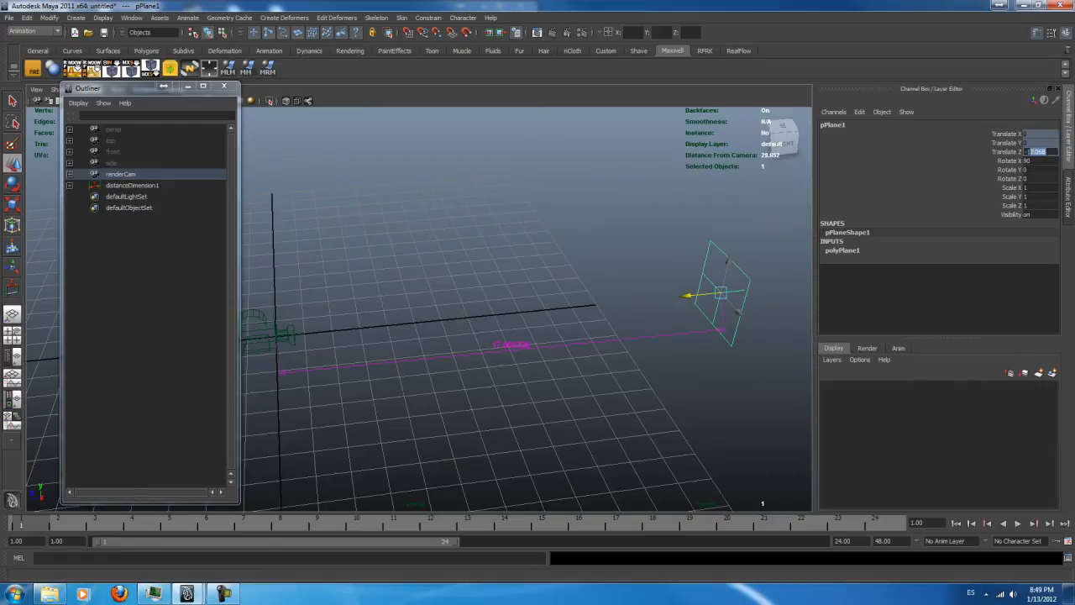
{"action": "key", "text": "Return"}
{"action": "left_click", "coordinate": [491, 243]}
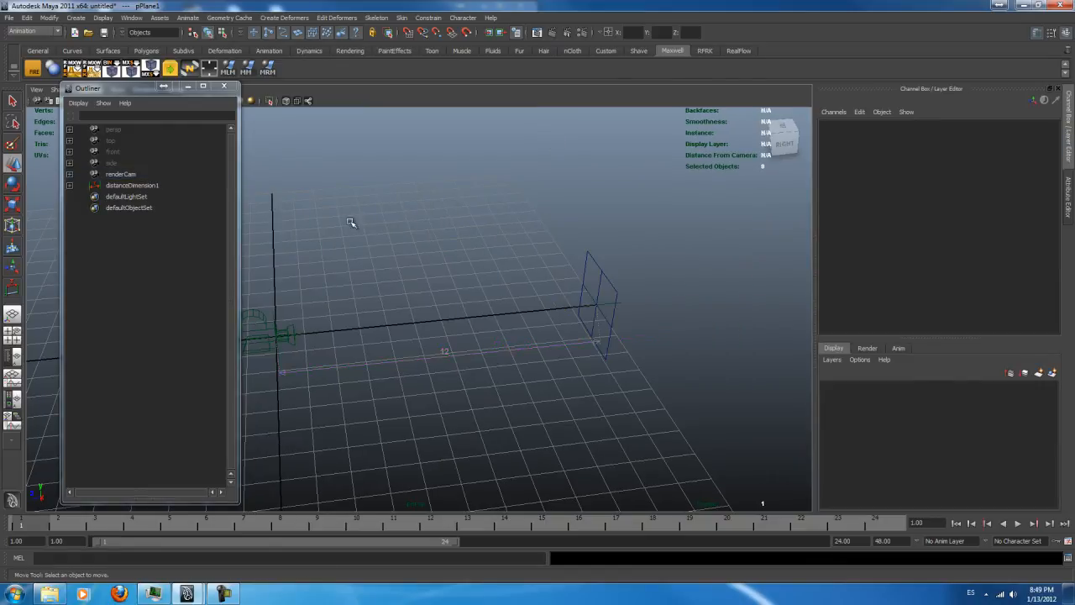
Close the Outliner and look through the renderCam camera in the viewport.
{"action": "left_click", "coordinate": [223, 86]}
{"action": "left_click_drag", "start_coordinate": [355, 347], "coordinate": [336, 277], "text": "alt"}
{"action": "left_click", "coordinate": [175, 89]}
{"action": "mouse_move", "coordinate": [193, 101]}
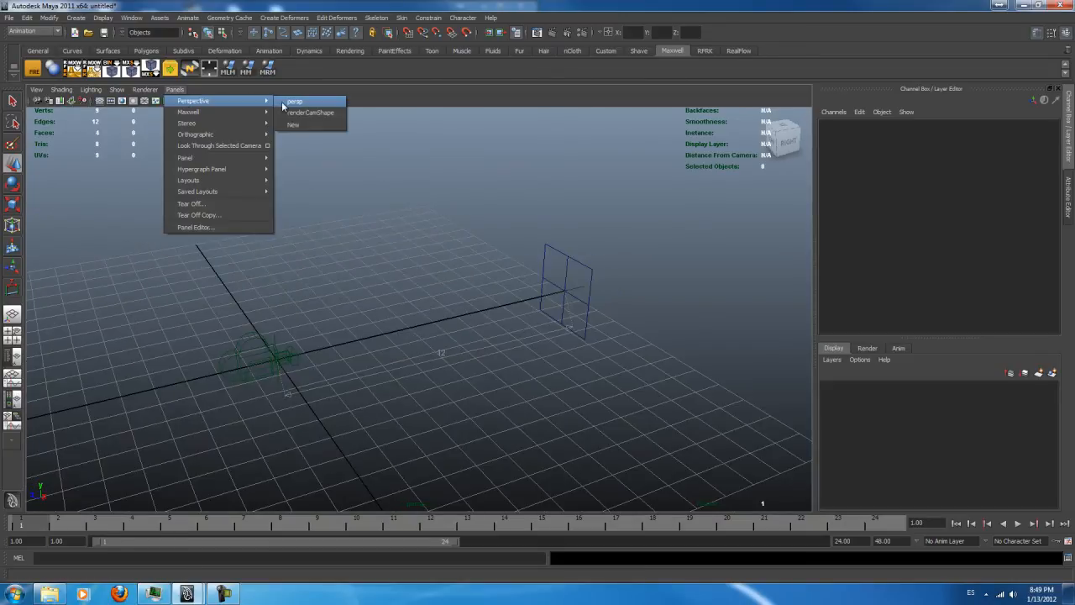
{"action": "left_click", "coordinate": [298, 112]}
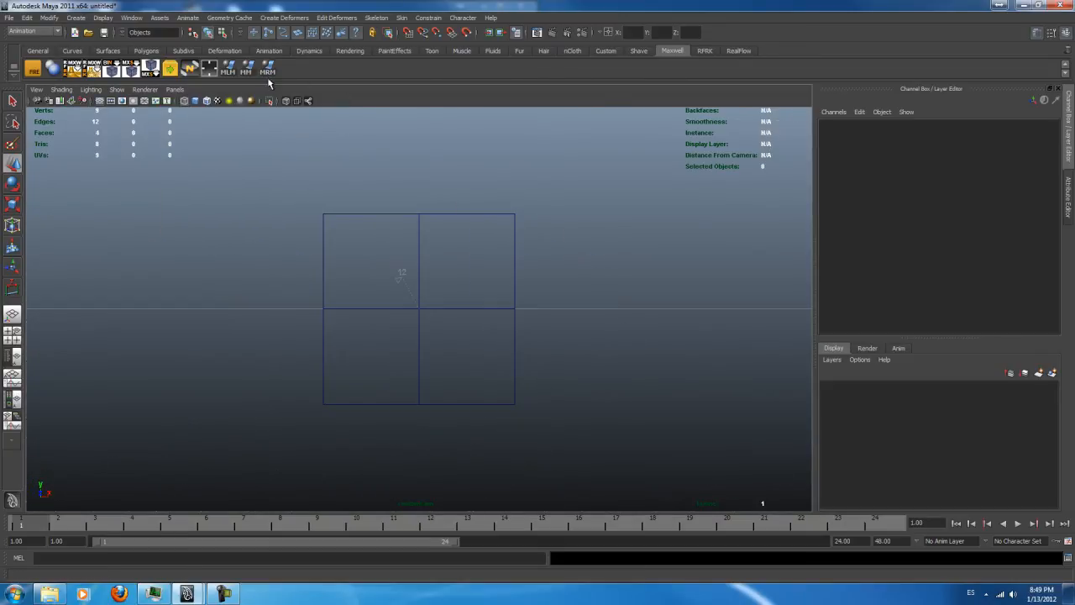
Check the render settings, render the camera view with Maxwell Render, and close the render windows.
{"action": "left_click", "coordinate": [583, 33]}
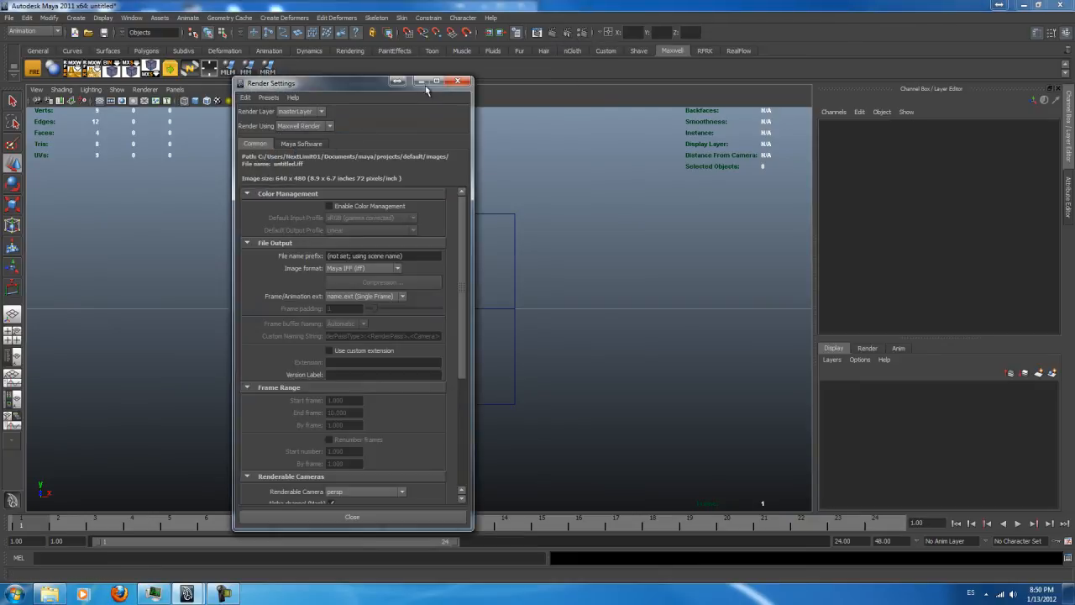
{"action": "left_click", "coordinate": [458, 81]}
{"action": "left_click", "coordinate": [553, 34]}
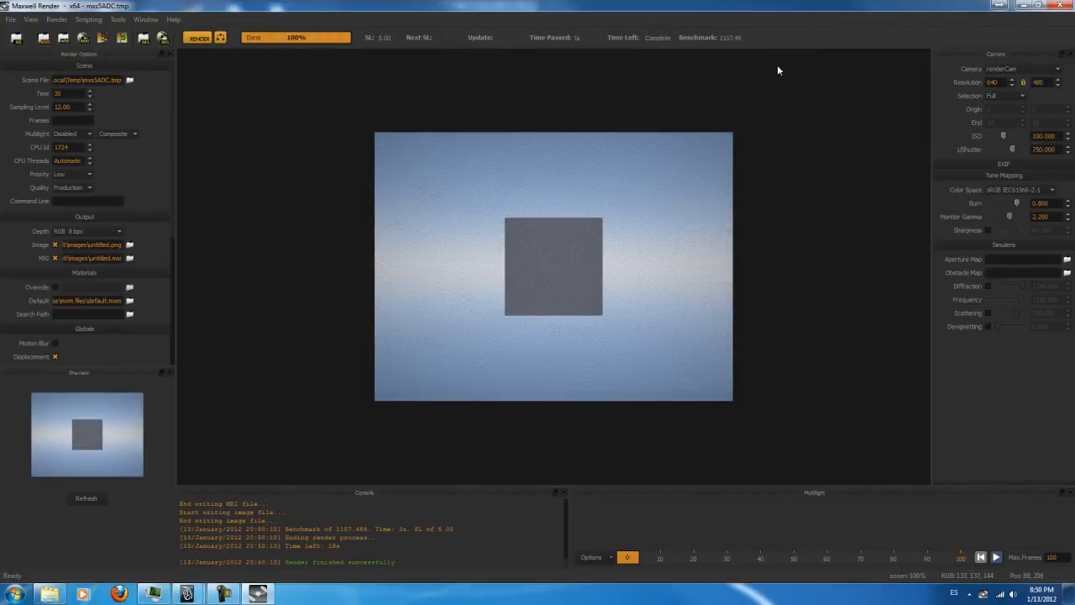
{"action": "left_click", "coordinate": [1056, 5]}
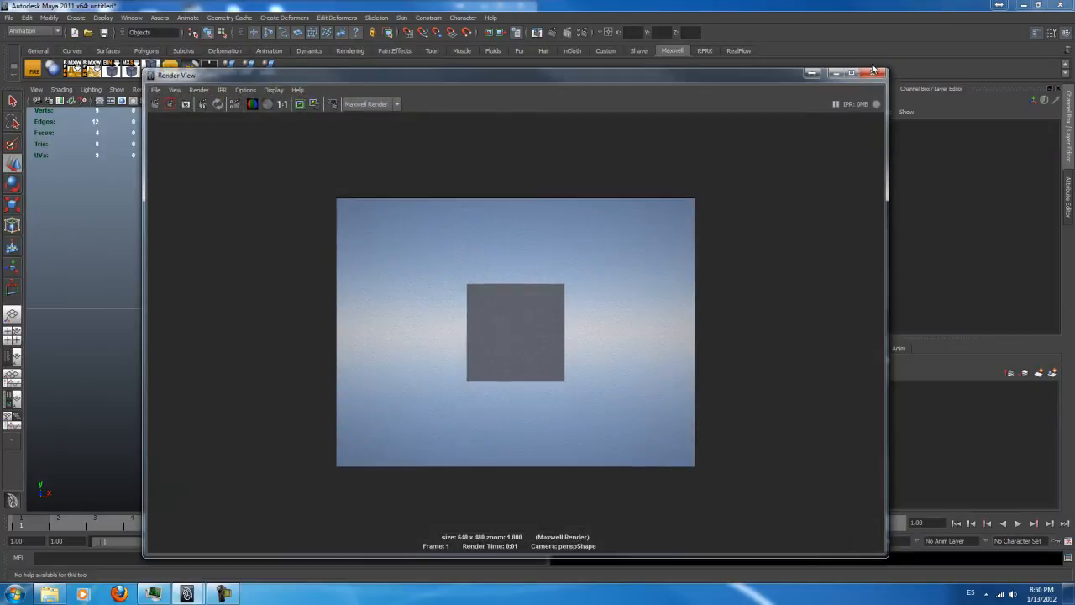
{"action": "left_click", "coordinate": [878, 72]}
Enable Hidden From Camera, Hidden To Secondary Rays and Hidden To Global Illum. in the focus plane's Maxwell Render attributes.
{"action": "left_click", "coordinate": [496, 213]}
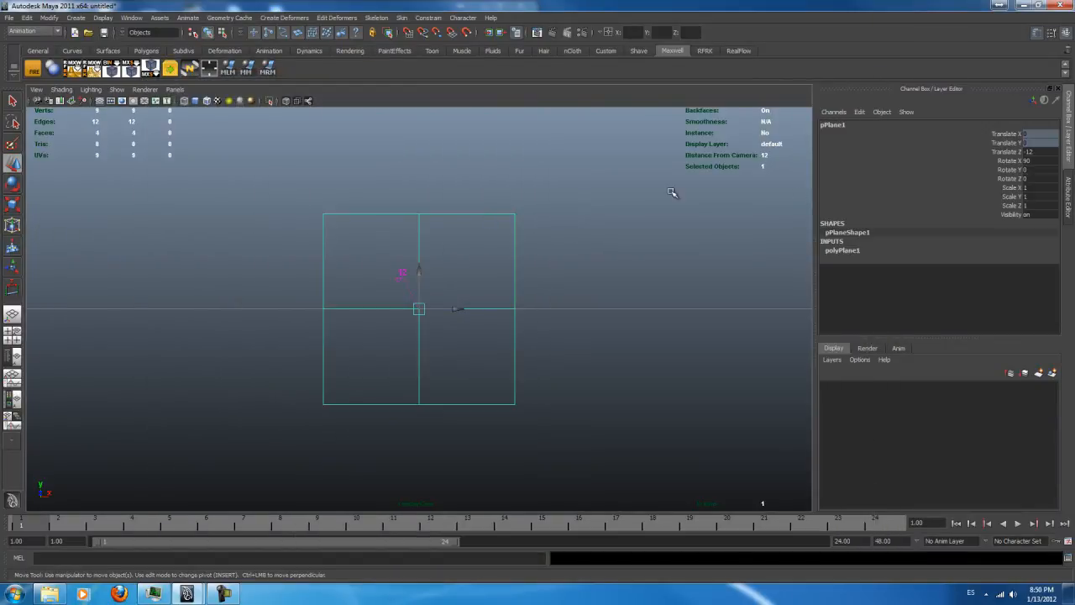
{"action": "left_click", "coordinate": [1068, 195]}
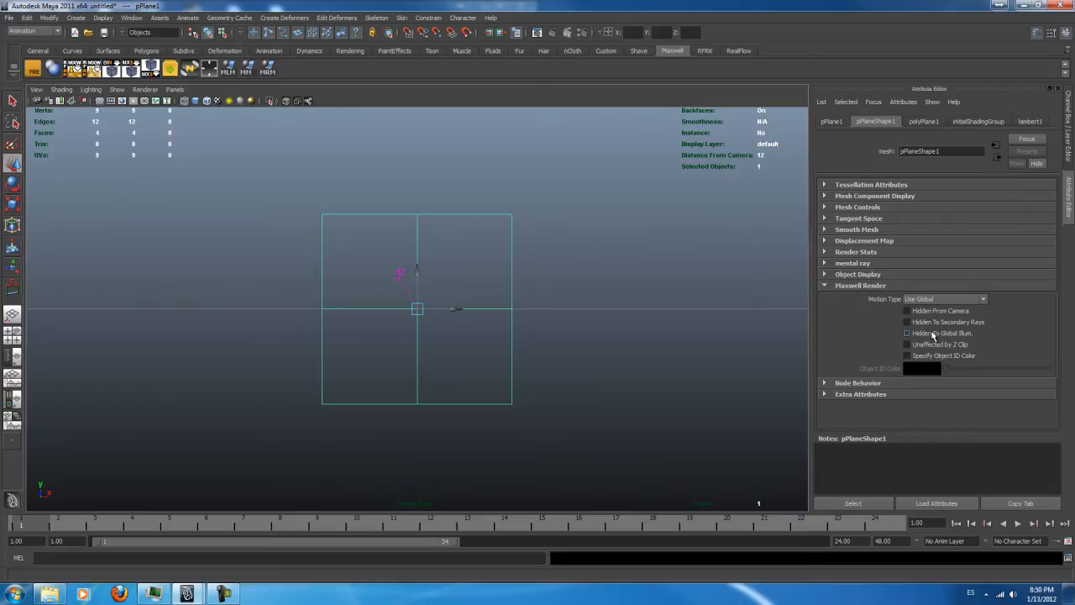
{"action": "left_click", "coordinate": [907, 311]}
{"action": "left_click", "coordinate": [910, 323]}
{"action": "left_click", "coordinate": [907, 333]}
Assign a new Maxwell layered material to the focus plane and name it air.
{"action": "left_click", "coordinate": [228, 68]}
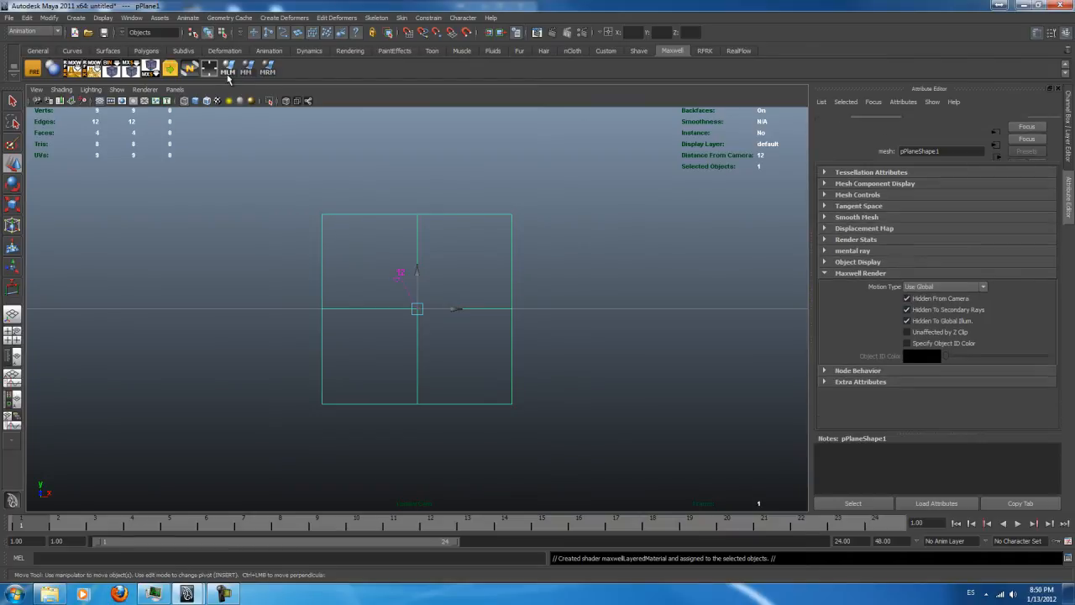
{"action": "double_click", "coordinate": [917, 152]}
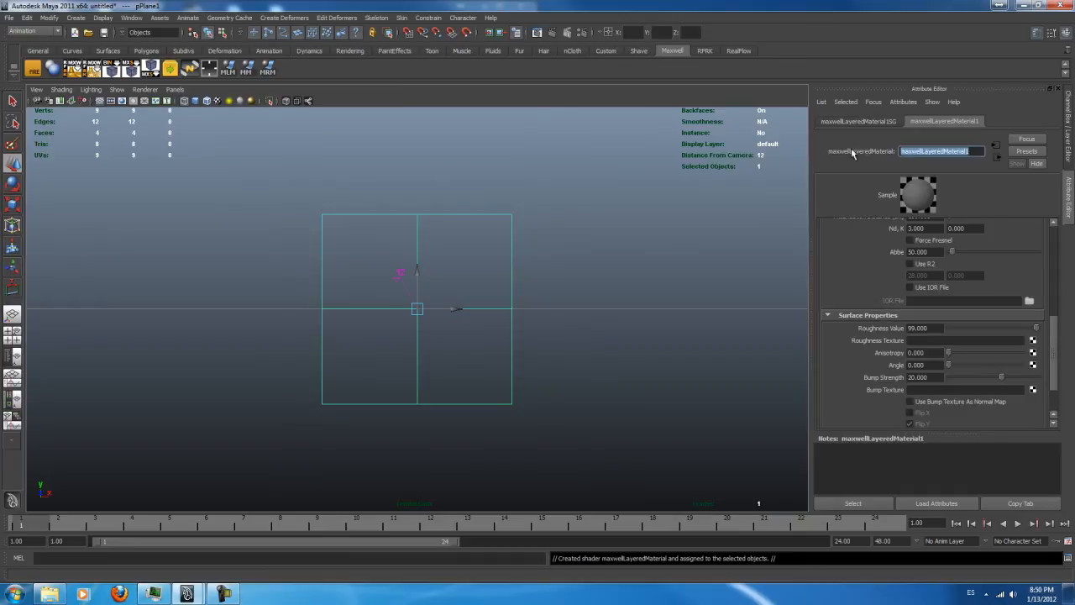
{"action": "type", "text": "air"}
{"action": "key", "text": "Return"}
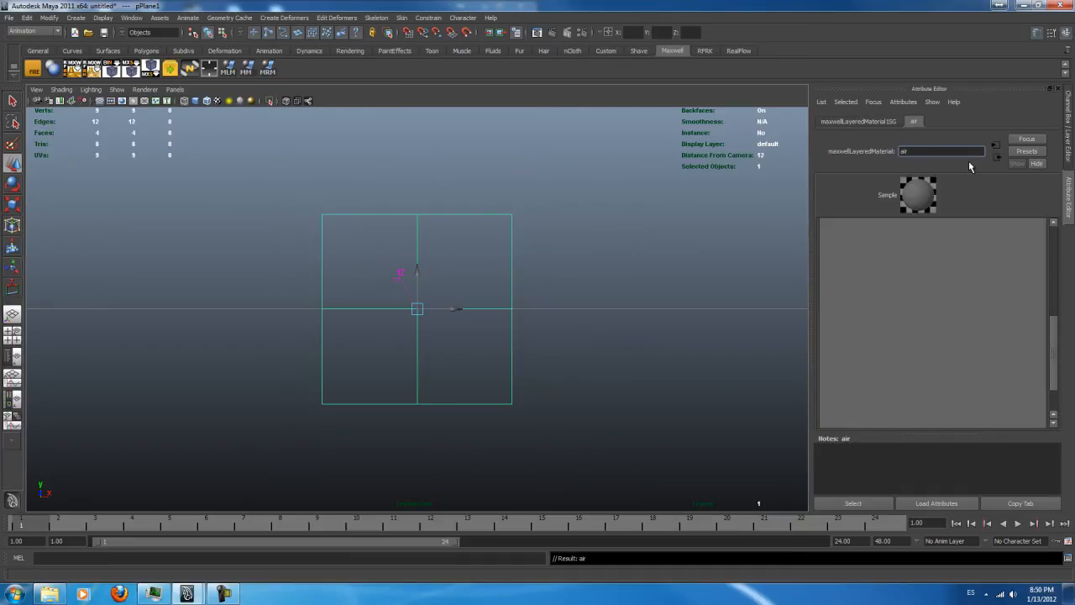
Set the air material's BSDF Reflectance 0, Reflectance 90 and Transmittance colors to full white.
{"action": "left_click_drag", "start_coordinate": [1051, 334], "coordinate": [1046, 242]}
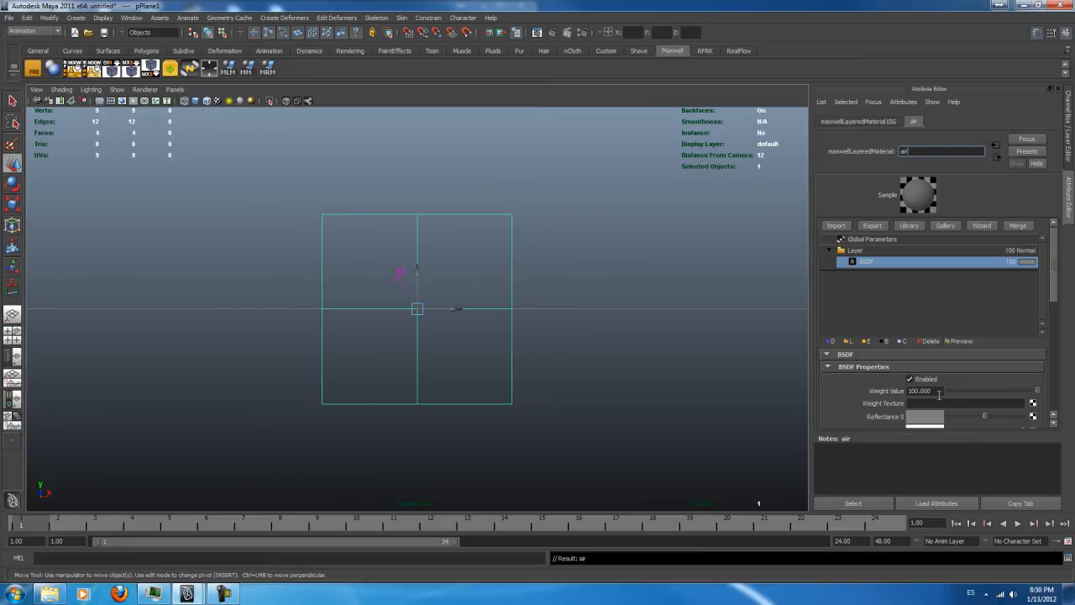
{"action": "left_click_drag", "start_coordinate": [1056, 291], "coordinate": [1056, 319]}
{"action": "left_click_drag", "start_coordinate": [987, 338], "coordinate": [1021, 337]}
{"action": "left_click_drag", "start_coordinate": [950, 366], "coordinate": [1021, 366]}
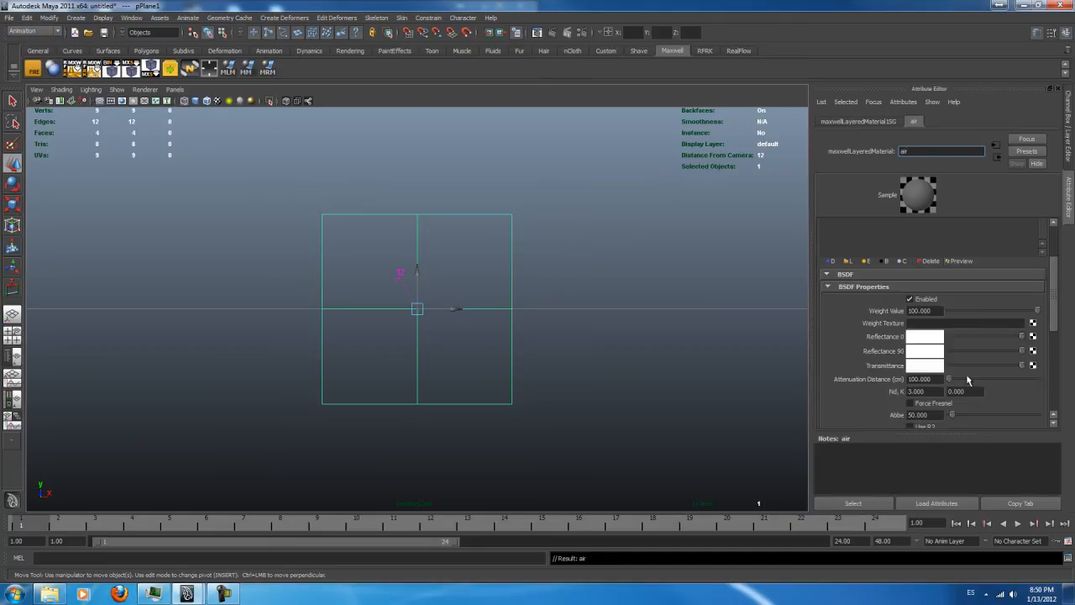
Set the air material's Nd to 1 and edit its surface Roughness value.
{"action": "left_click", "coordinate": [923, 391]}
{"action": "type", "text": "1"}
{"action": "key", "text": "Return"}
{"action": "left_click_drag", "start_coordinate": [1055, 304], "coordinate": [1049, 380]}
{"action": "left_click", "coordinate": [928, 322]}
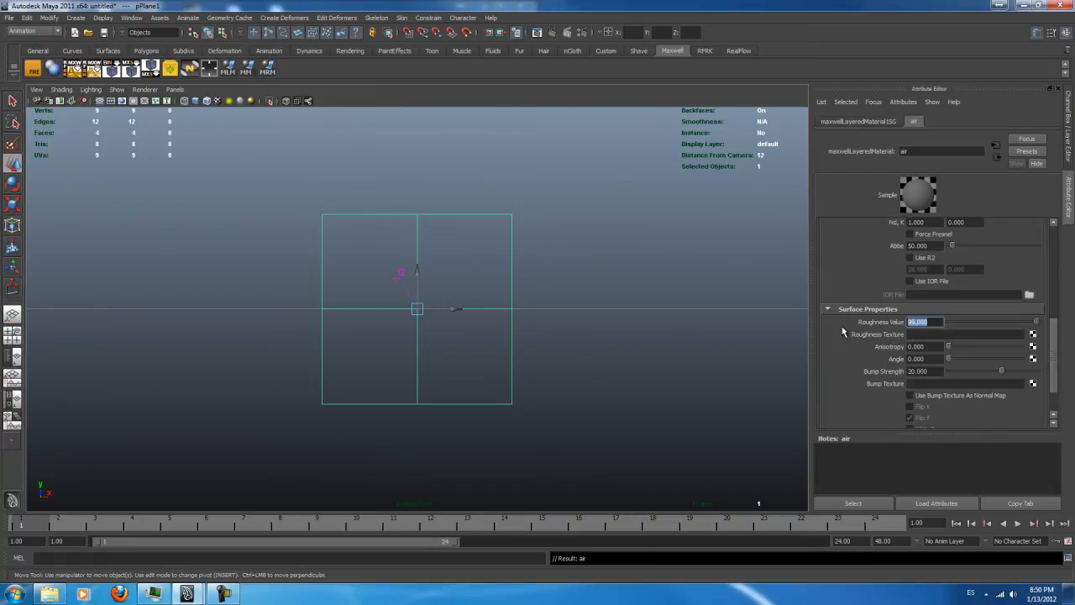
{"action": "key", "text": "Return"}
Render the camera view with Maxwell Render to check the focus plane, then stop the render and close the render windows.
{"action": "left_click", "coordinate": [590, 230]}
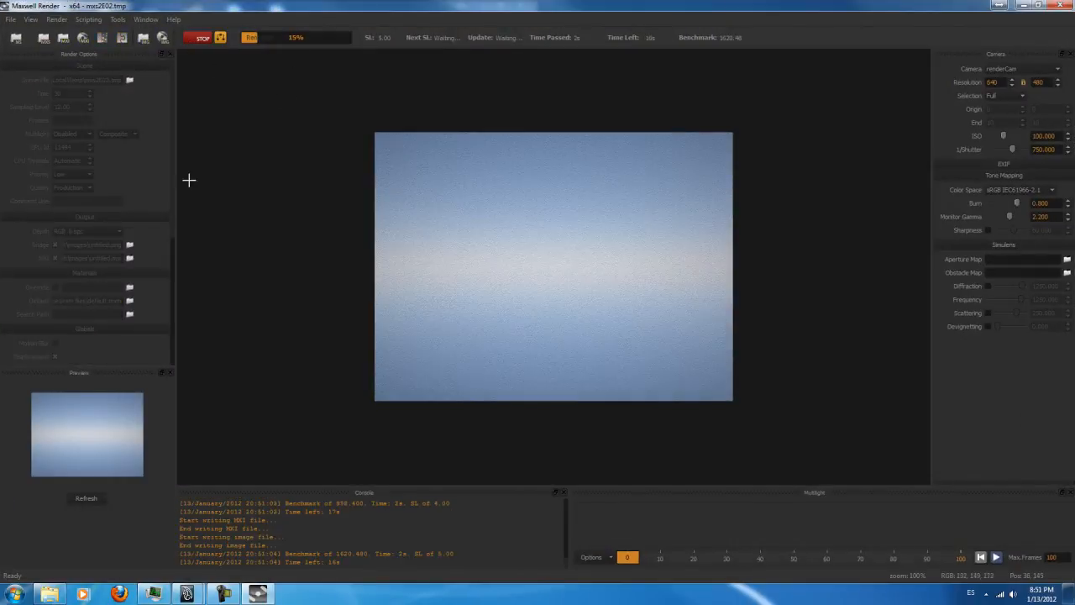
{"action": "left_click", "coordinate": [220, 37]}
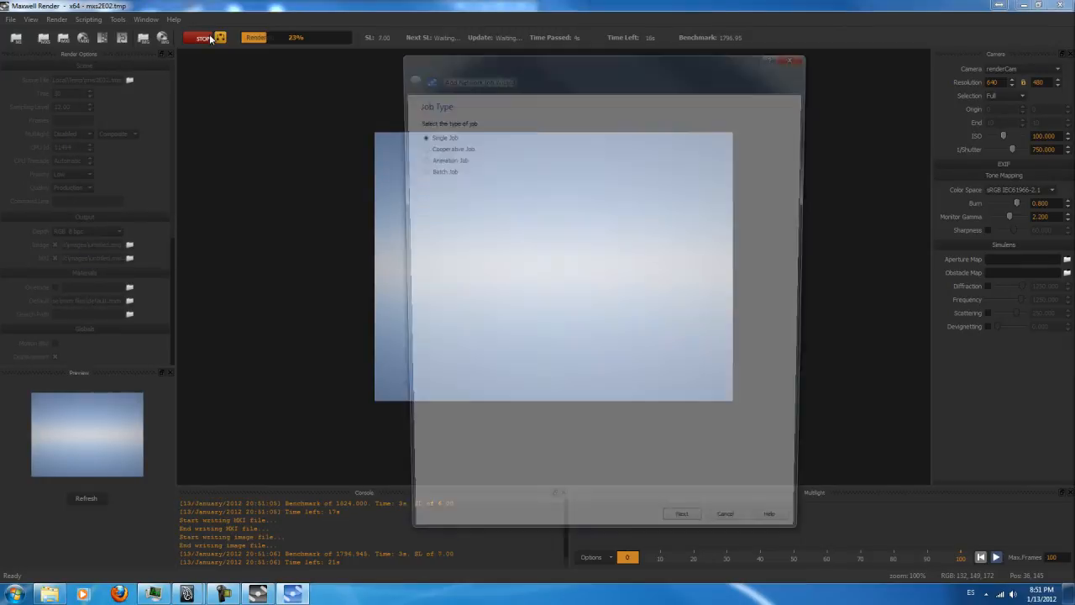
{"action": "left_click", "coordinate": [798, 55]}
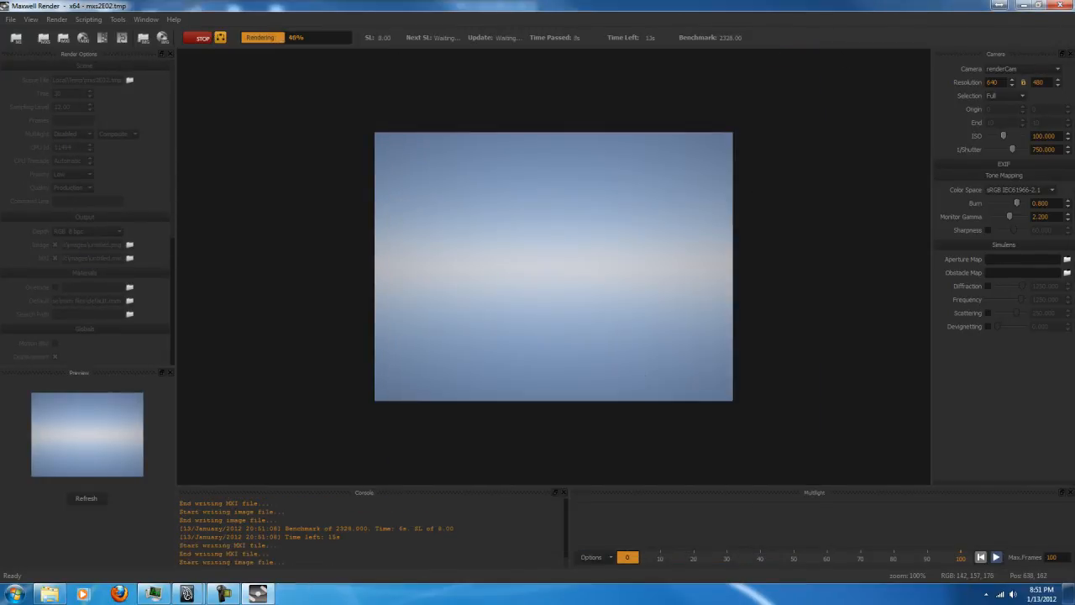
{"action": "left_click", "coordinate": [202, 38]}
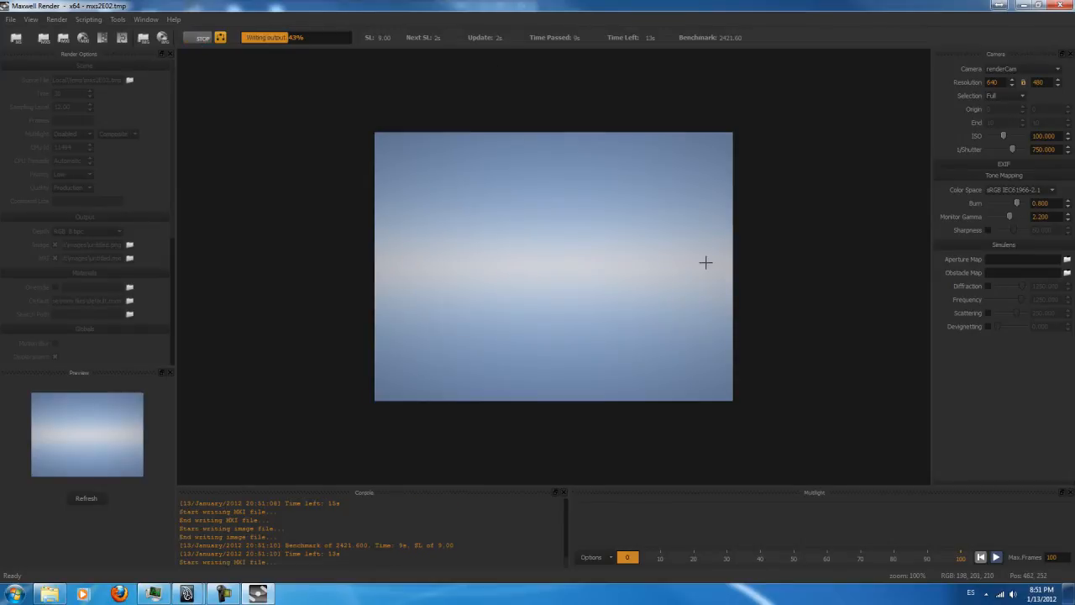
{"action": "left_click", "coordinate": [1059, 7]}
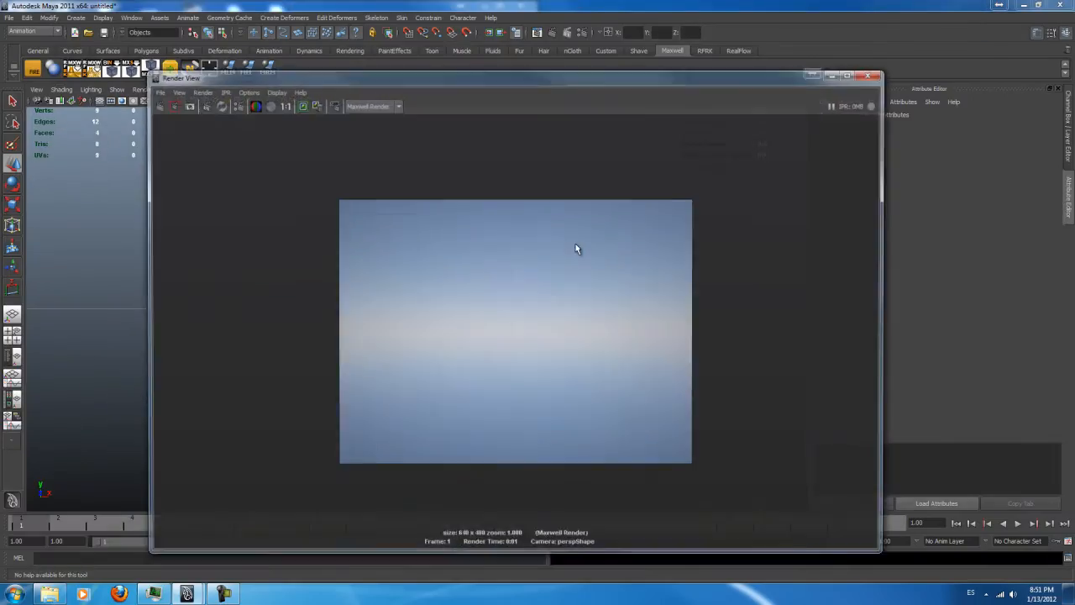
{"action": "left_click", "coordinate": [873, 73]}
Try rotating the renderCam camera in the perspective view and undo the rotation.
{"action": "key", "text": "space"}
{"action": "left_click_drag", "start_coordinate": [594, 275], "coordinate": [596, 243]}
{"action": "left_click", "coordinate": [296, 326]}
{"action": "key", "text": "e"}
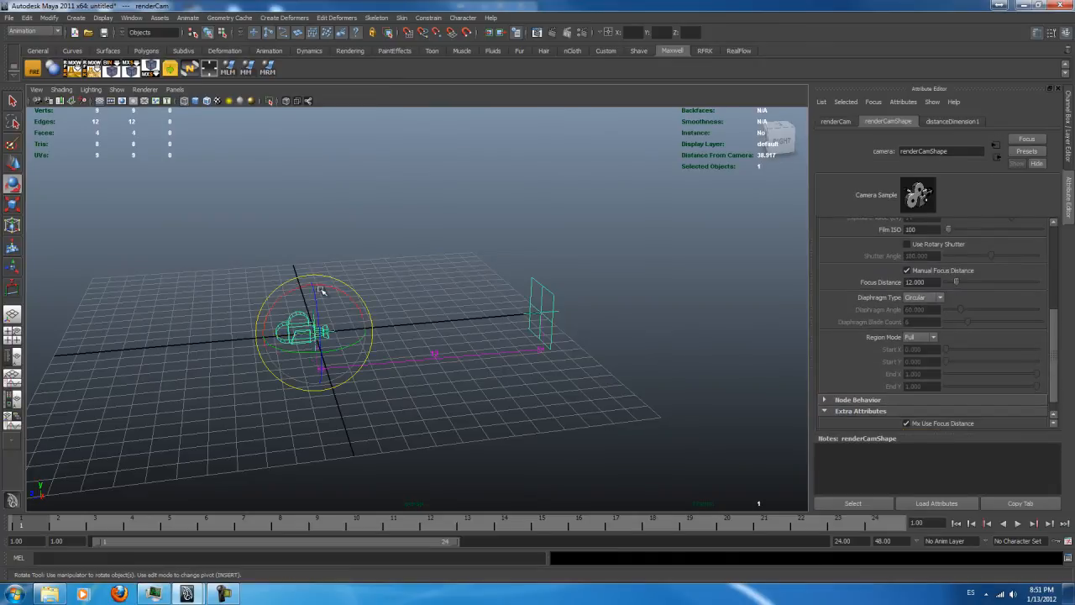
{"action": "left_click_drag", "start_coordinate": [304, 283], "coordinate": [288, 323]}
{"action": "key", "text": "ctrl+z"}
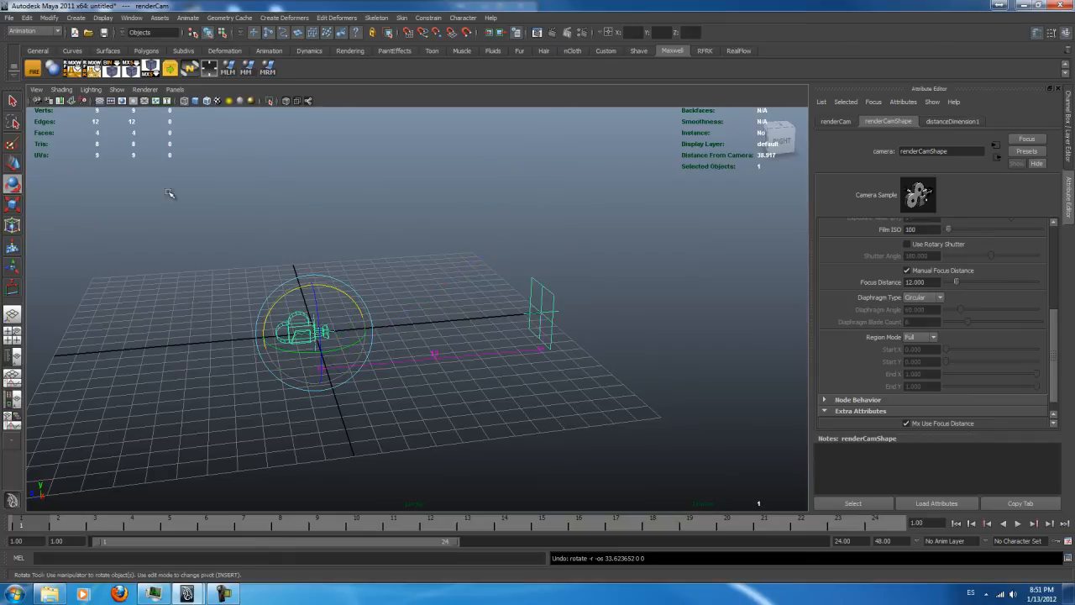
Look through renderCam and display its Resolution Gate.
{"action": "left_click", "coordinate": [174, 89]}
{"action": "mouse_move", "coordinate": [275, 111]}
{"action": "left_click", "coordinate": [310, 112]}
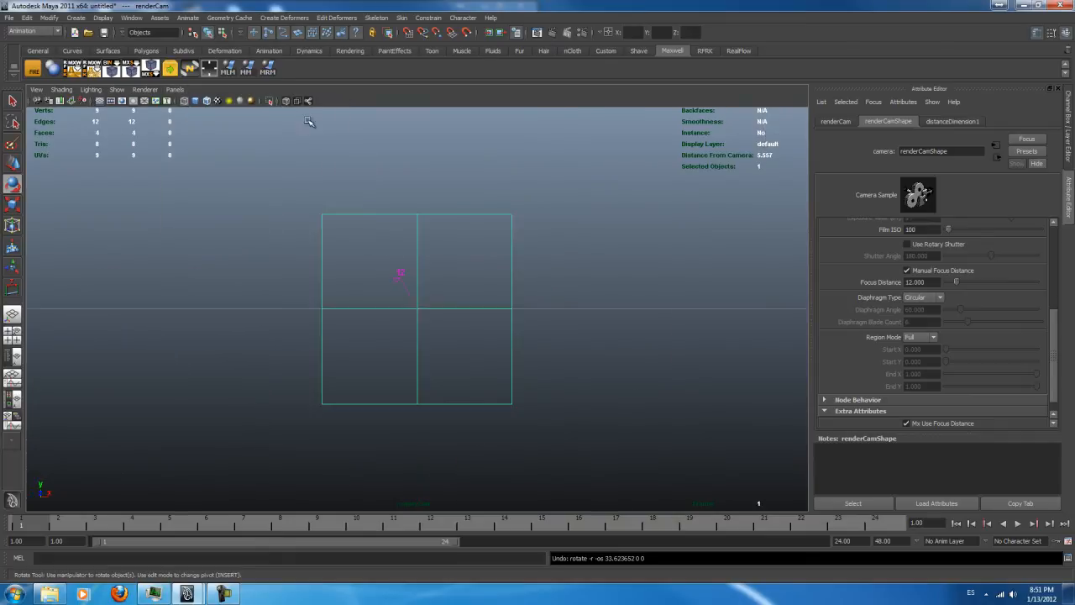
{"action": "left_click", "coordinate": [36, 89]}
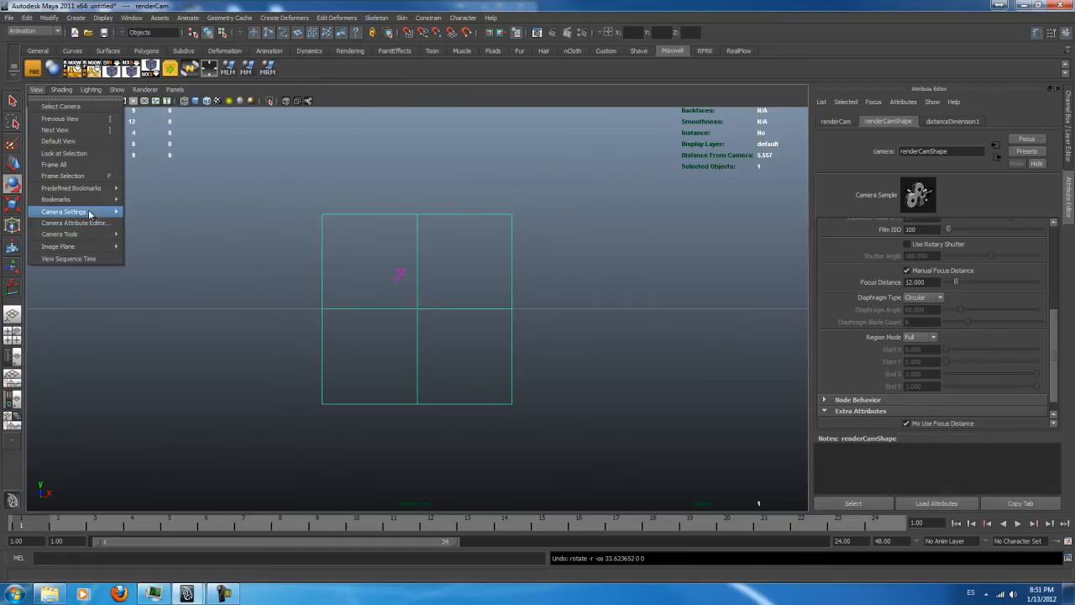
{"action": "mouse_move", "coordinate": [84, 210]}
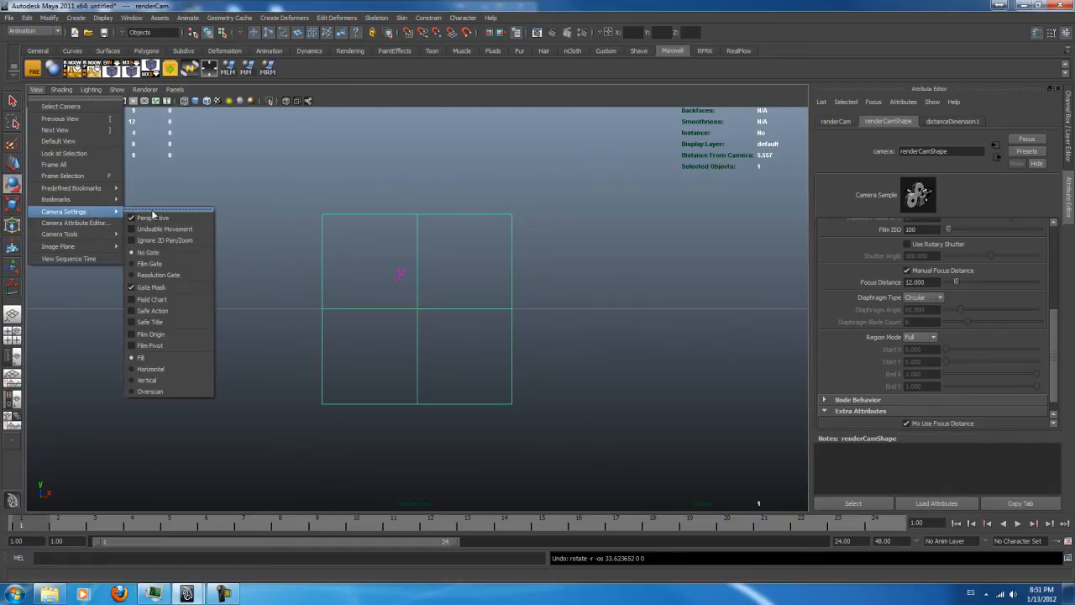
{"action": "left_click", "coordinate": [154, 275]}
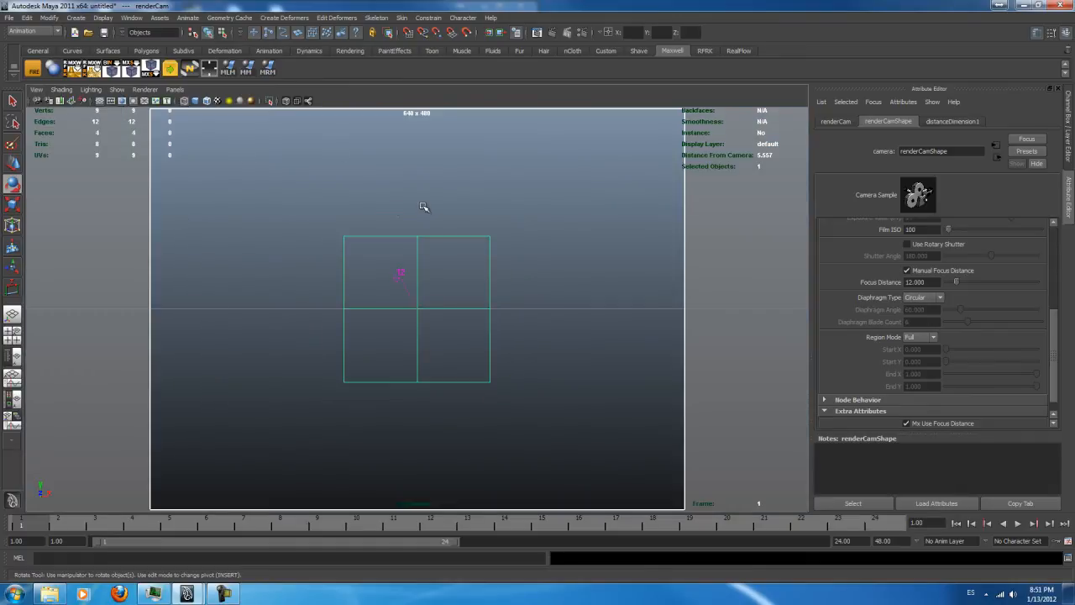
Create a large polygon ground plane extending beyond the grid in the perspective view and turn on shaded display.
{"action": "left_click", "coordinate": [528, 207]}
{"action": "key", "text": "space"}
{"action": "left_click_drag", "start_coordinate": [527, 206], "coordinate": [522, 182]}
{"action": "scroll", "coordinate": [491, 304], "scroll_direction": "down", "scroll_amount": 2}
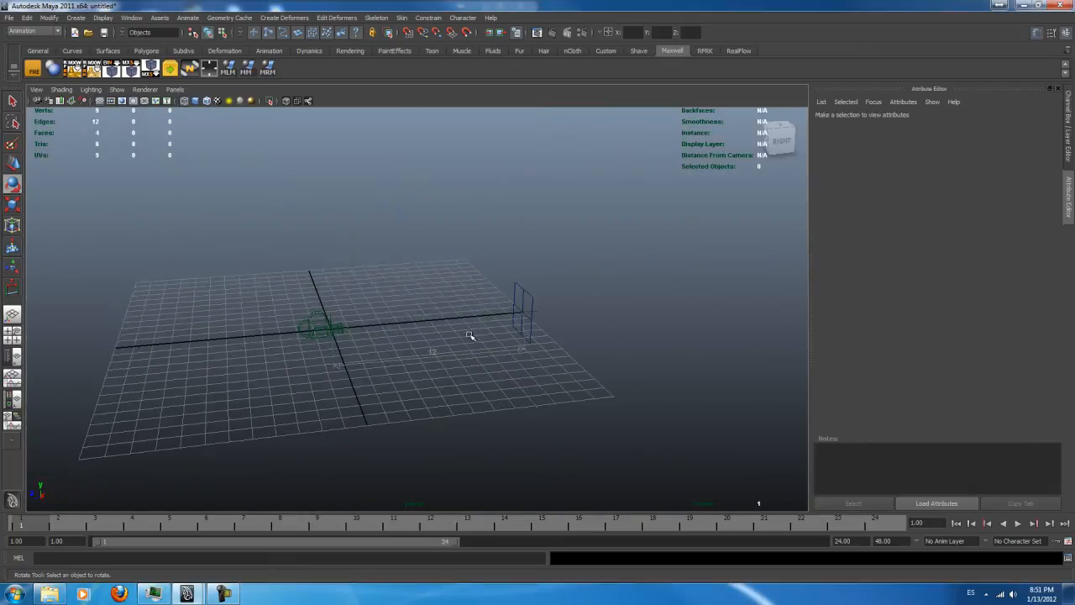
{"action": "key", "text": "space"}
{"action": "left_click", "coordinate": [383, 246]}
{"action": "mouse_move", "coordinate": [412, 279]}
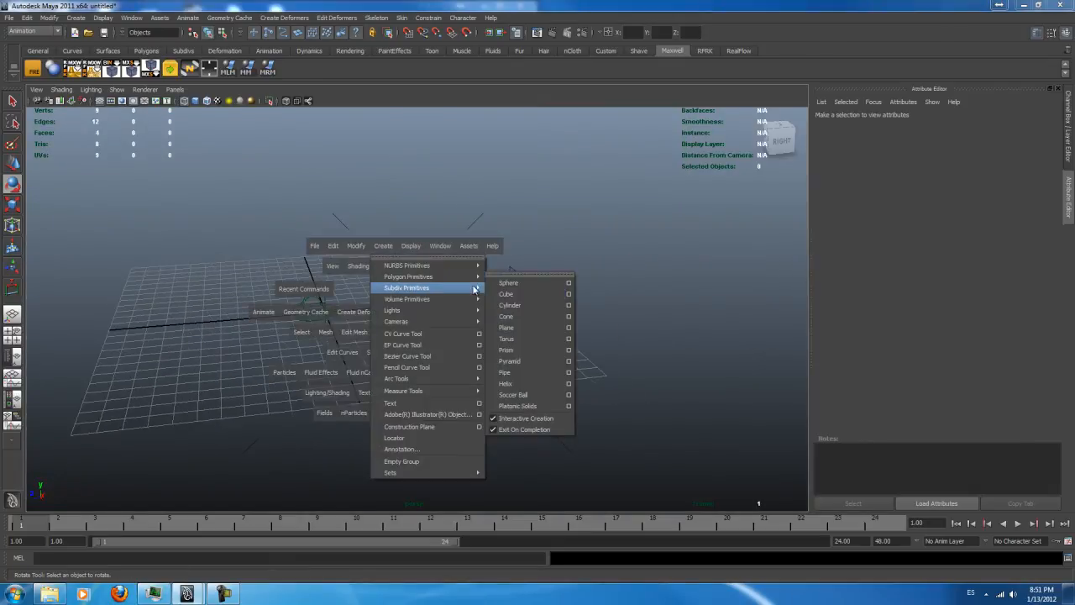
{"action": "left_click", "coordinate": [506, 328]}
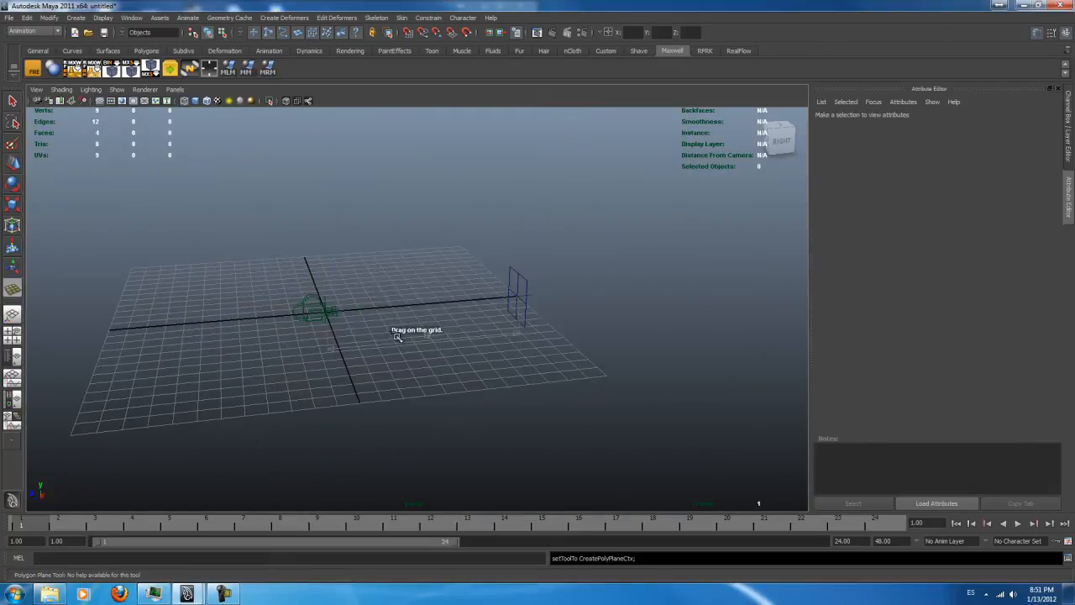
{"action": "left_click_drag", "start_coordinate": [422, 305], "coordinate": [546, 213]}
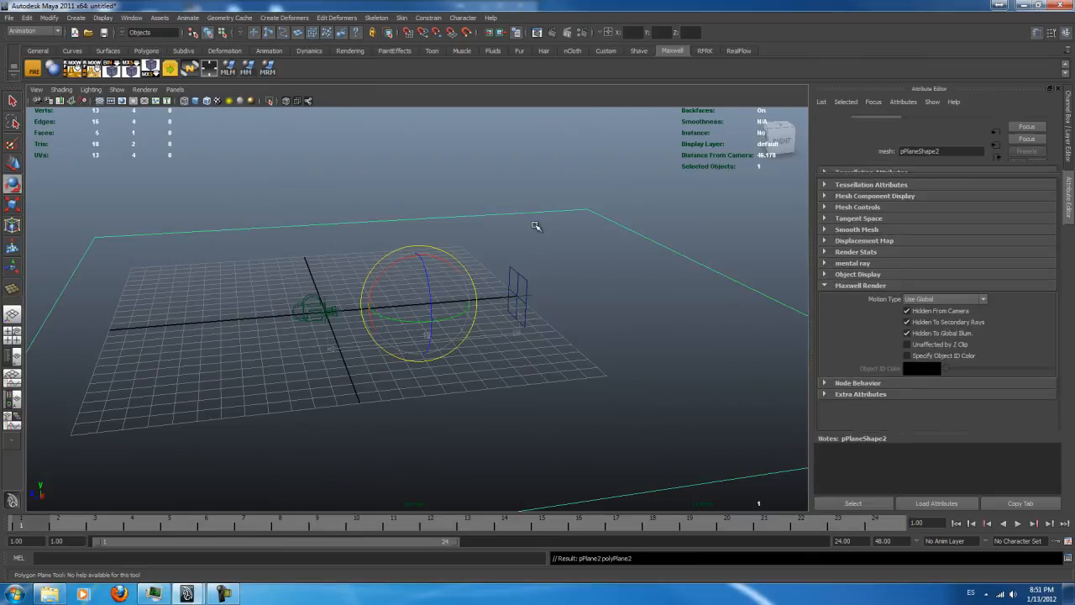
{"action": "key", "text": "5"}
{"action": "scroll", "coordinate": [515, 312], "scroll_direction": "up", "scroll_amount": 3}
{"action": "left_click_drag", "start_coordinate": [512, 315], "coordinate": [415, 302], "text": "alt"}
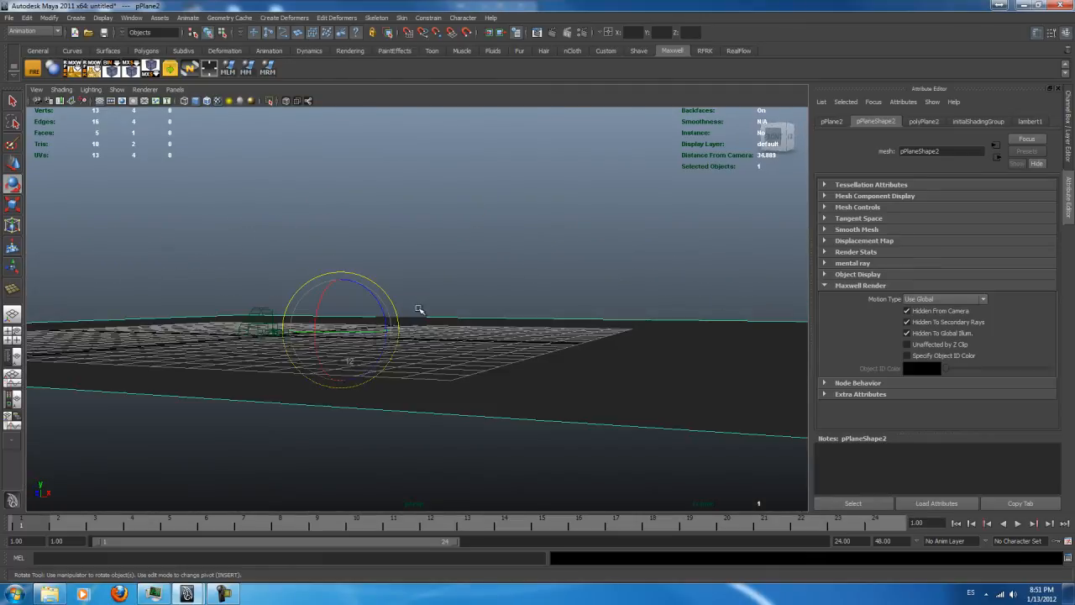
Add the focus plane to a new display layer named Focus.
{"action": "left_click", "coordinate": [419, 310]}
{"action": "left_click_drag", "start_coordinate": [549, 293], "coordinate": [527, 243], "text": "alt"}
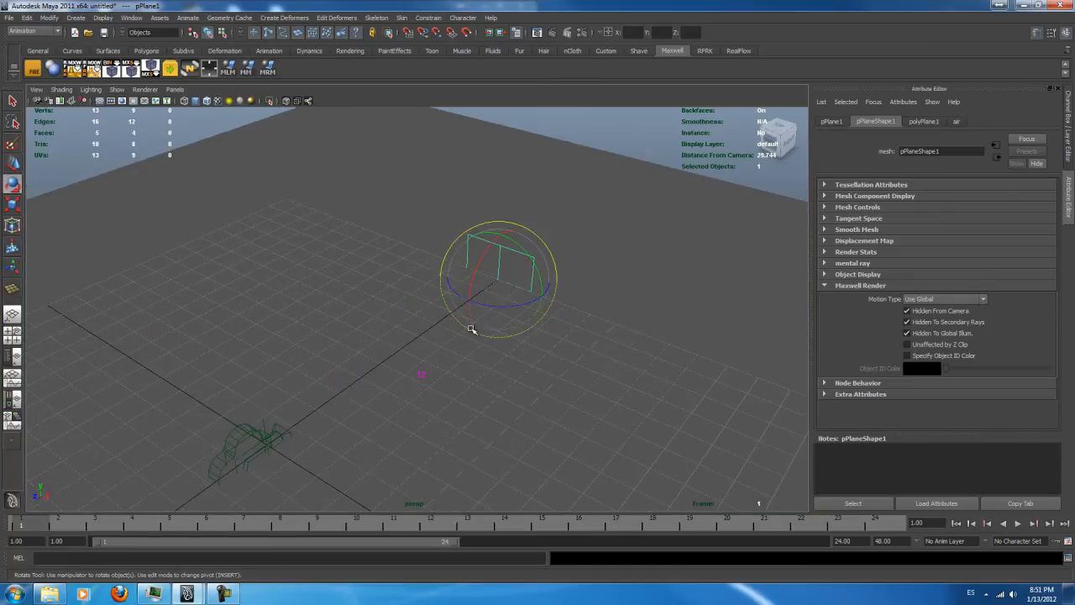
{"action": "left_click", "coordinate": [1067, 136]}
{"action": "left_click", "coordinate": [1051, 372]}
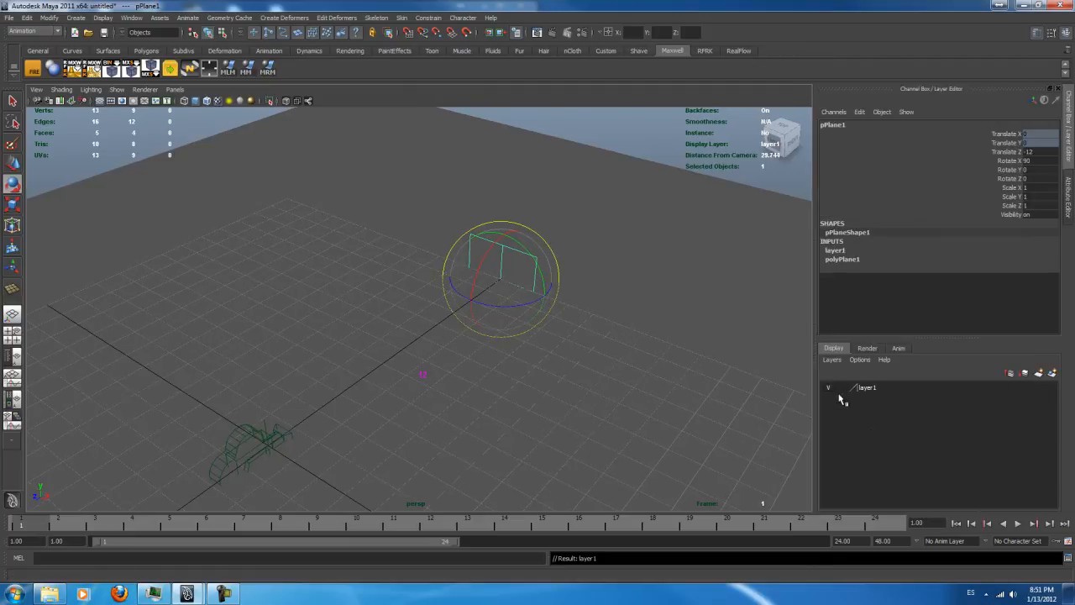
{"action": "left_click", "coordinate": [869, 393]}
{"action": "double_click", "coordinate": [928, 392]}
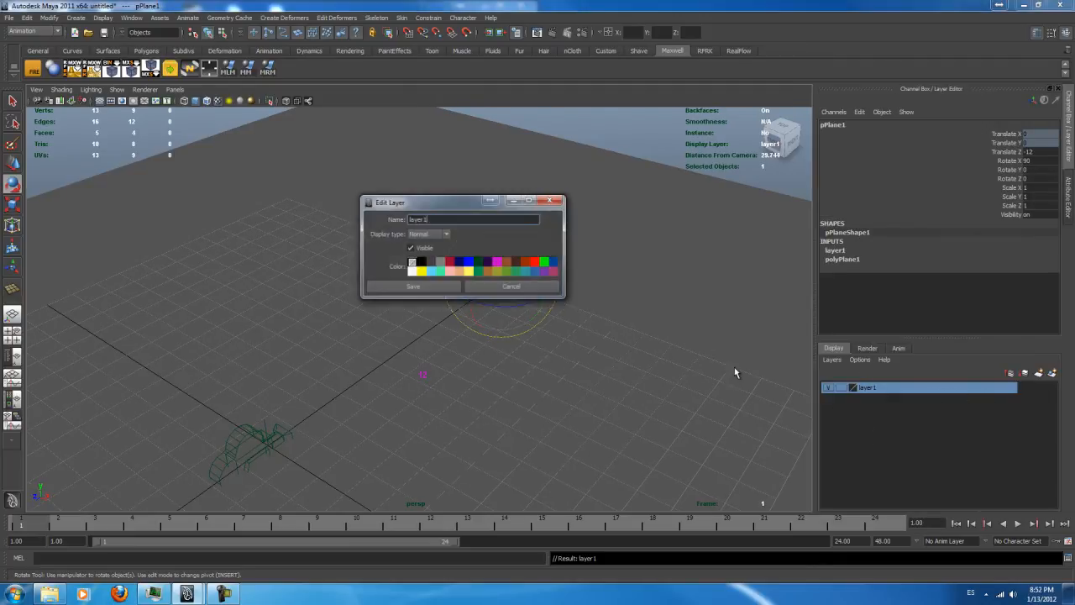
{"action": "left_click", "coordinate": [396, 287]}
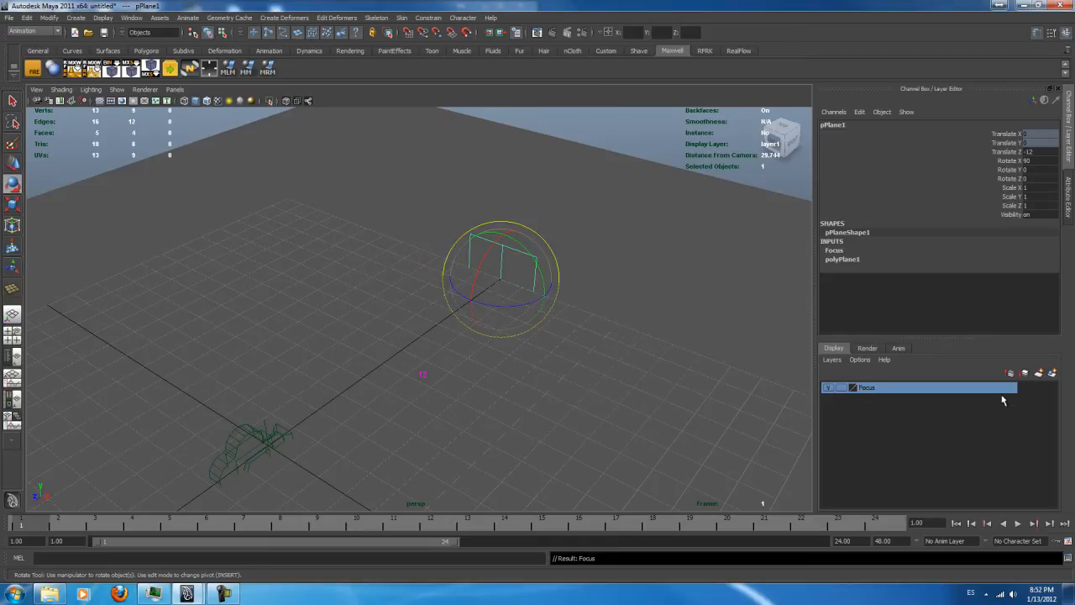
Set the selected Focus layer to Unshaded.
{"action": "right_click", "coordinate": [1002, 402]}
{"action": "mouse_move", "coordinate": [1017, 444]}
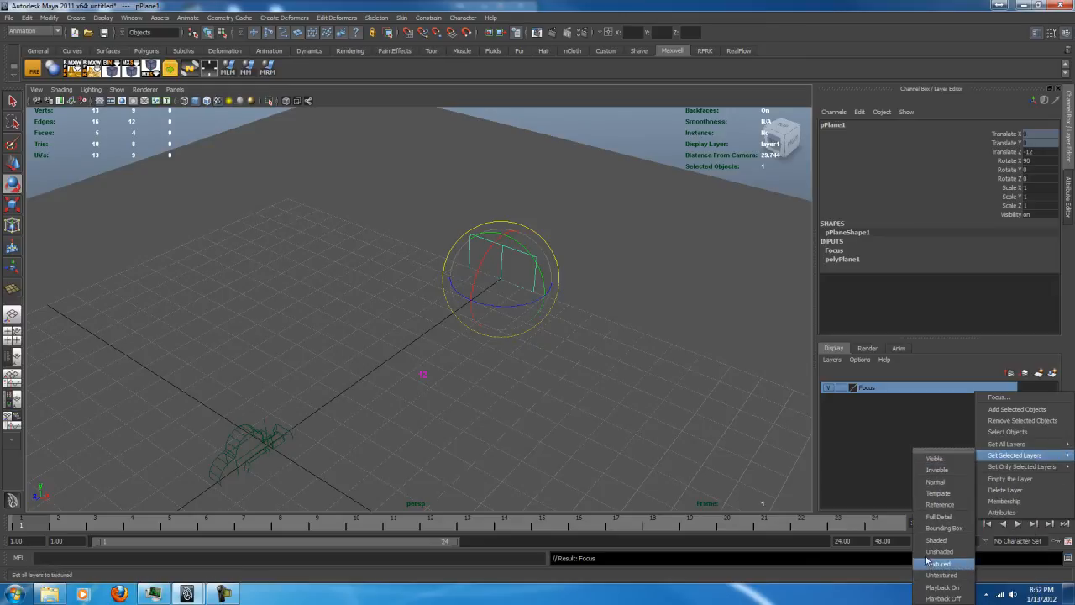
{"action": "left_click", "coordinate": [950, 552]}
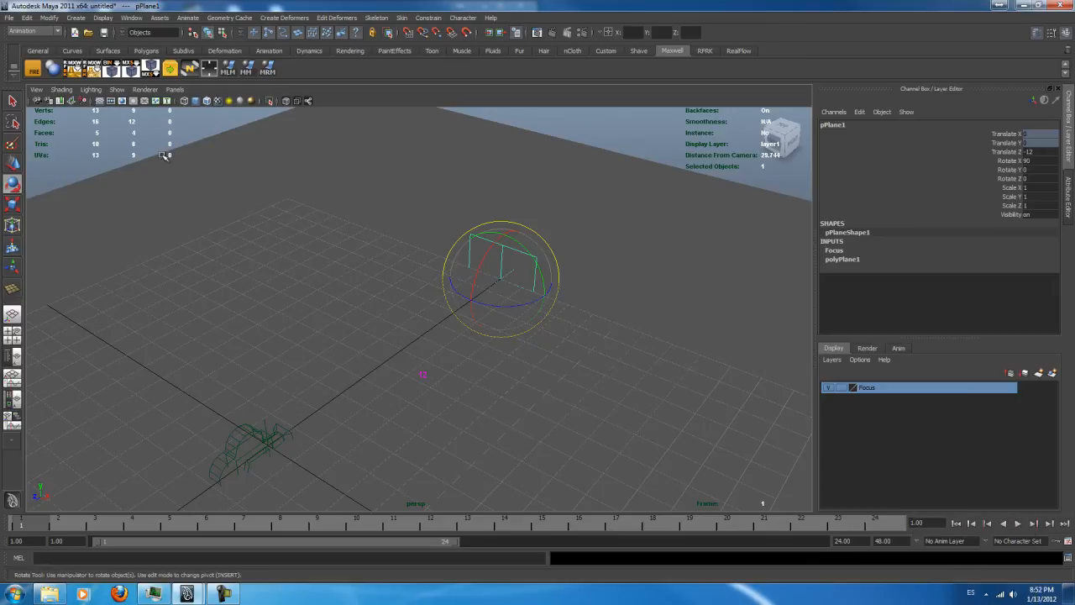
Examine how the focus plane displays against the shaded ground from several angles.
{"action": "left_click", "coordinate": [118, 152]}
{"action": "scroll", "coordinate": [529, 319], "scroll_direction": "down", "scroll_amount": 2}
{"action": "middle_click_drag", "start_coordinate": [530, 319], "coordinate": [539, 347], "text": "alt"}
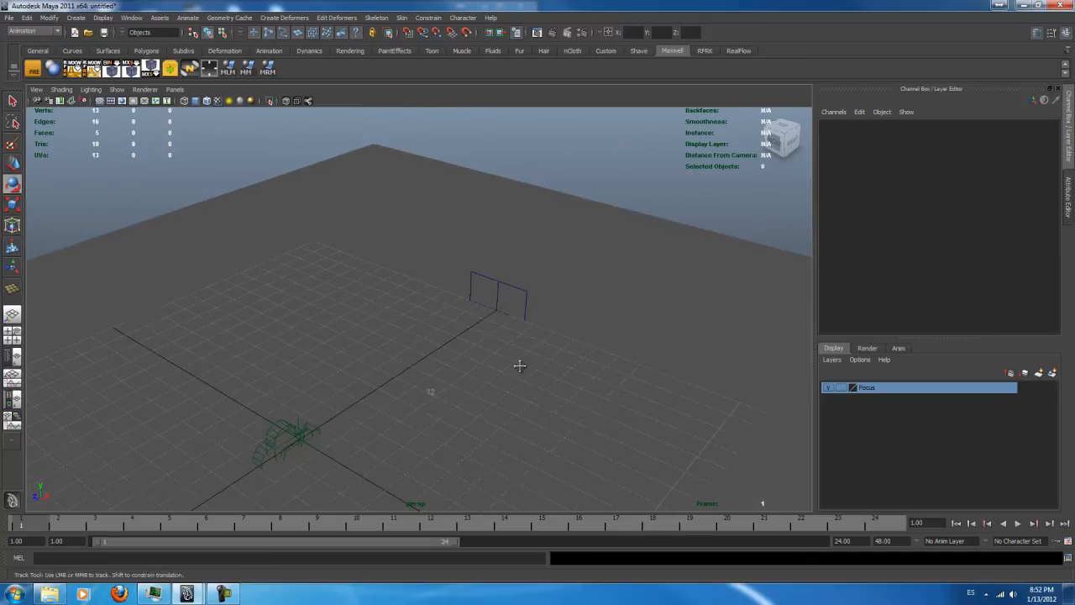
{"action": "left_click_drag", "start_coordinate": [523, 372], "coordinate": [515, 328], "text": "alt"}
{"action": "scroll", "coordinate": [512, 320], "scroll_direction": "up", "scroll_amount": 3}
{"action": "middle_click_drag", "start_coordinate": [513, 321], "coordinate": [530, 363], "text": "alt"}
{"action": "left_click_drag", "start_coordinate": [531, 363], "coordinate": [405, 332], "text": "alt"}
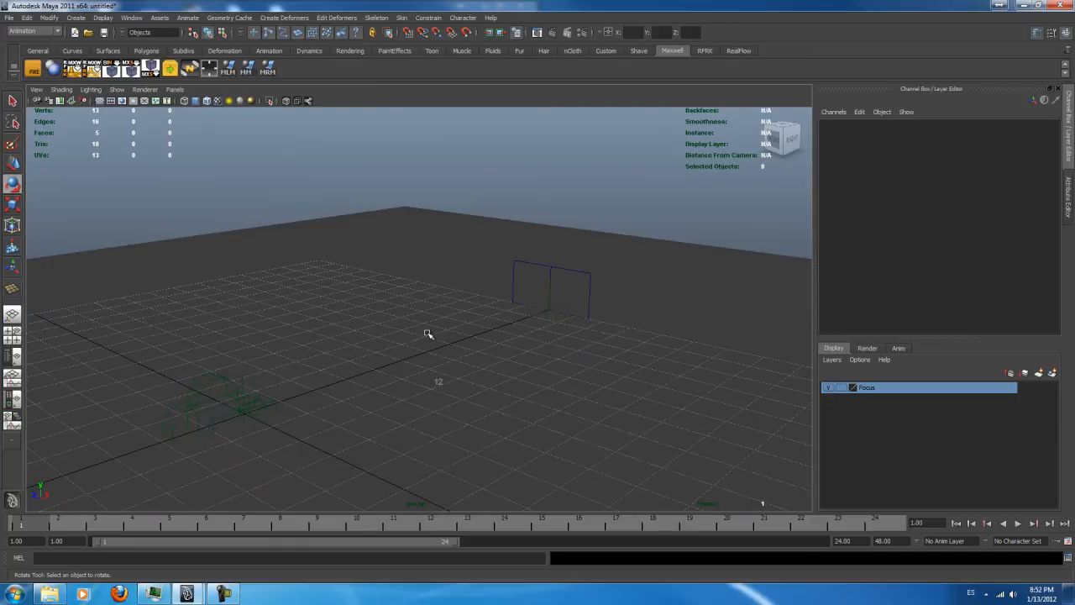
{"action": "left_click", "coordinate": [569, 271]}
{"action": "left_click", "coordinate": [614, 214]}
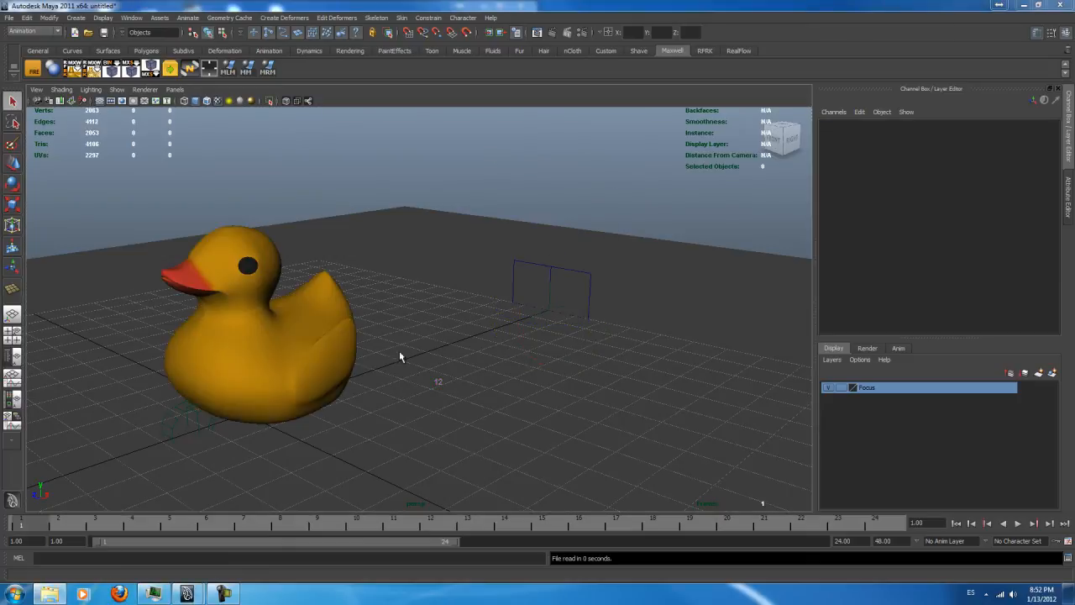
Move the duck along Z to about -7.19, between the camera and the focus plane.
{"action": "left_click", "coordinate": [315, 363]}
{"action": "key", "text": "w"}
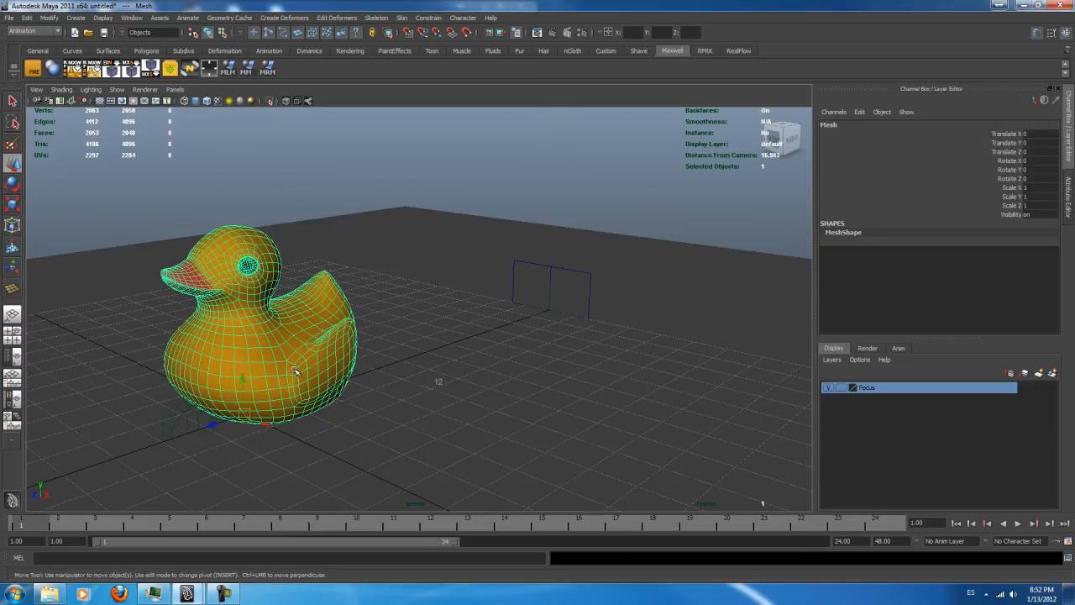
{"action": "left_click_drag", "start_coordinate": [212, 424], "coordinate": [476, 336]}
{"action": "scroll", "coordinate": [484, 373], "scroll_direction": "down", "scroll_amount": 4}
{"action": "left_click", "coordinate": [432, 444]}
{"action": "left_click_drag", "start_coordinate": [388, 350], "coordinate": [516, 292]}
{"action": "left_click", "coordinate": [449, 302]}
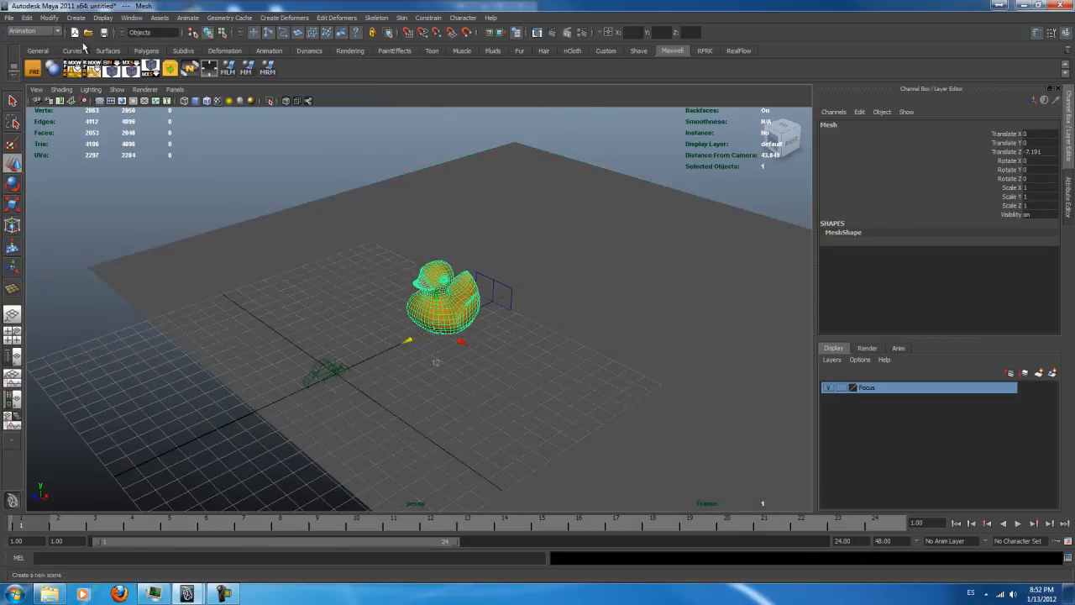
Create two Maxwell instances of the duck and move them behind it along Z to about -18.9 and -33.3.
{"action": "left_click", "coordinate": [49, 69]}
{"action": "left_click_drag", "start_coordinate": [408, 342], "coordinate": [536, 286]}
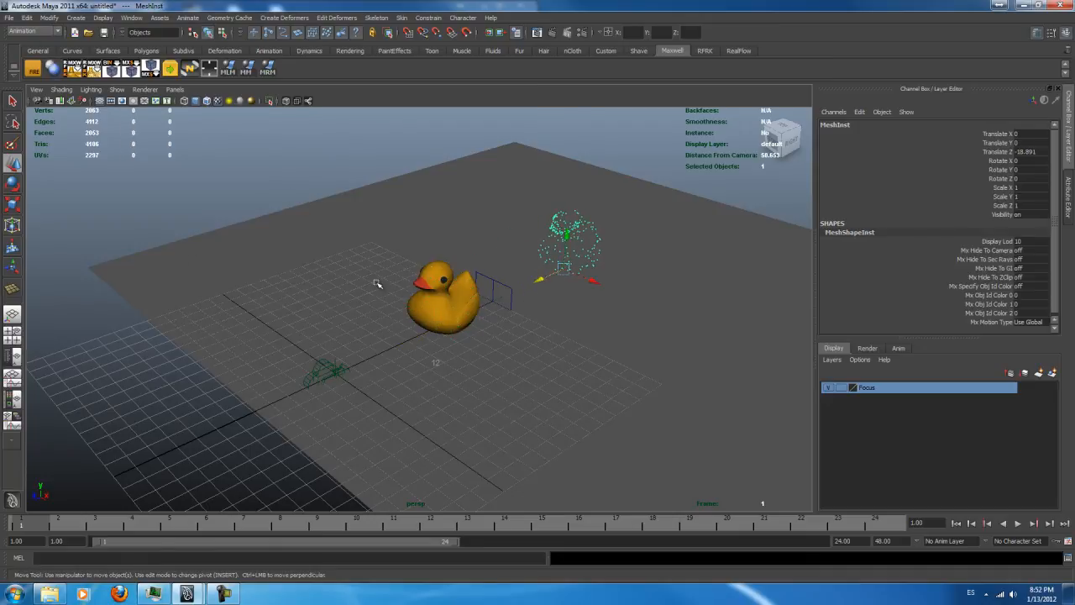
{"action": "left_click", "coordinate": [411, 308]}
{"action": "left_click", "coordinate": [52, 68]}
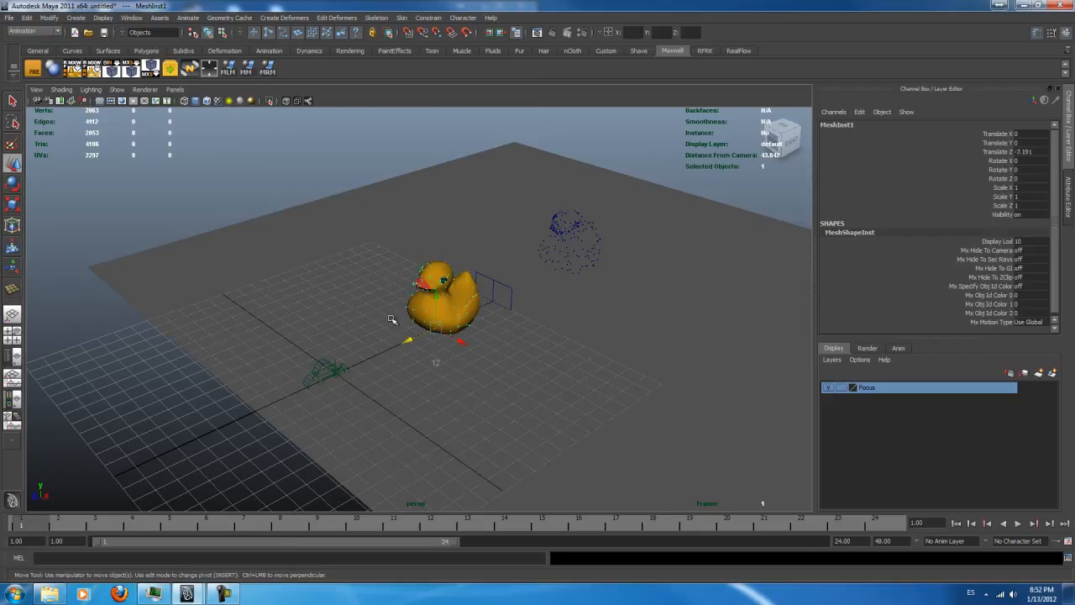
{"action": "left_click_drag", "start_coordinate": [410, 342], "coordinate": [691, 210]}
Set the farthest duck instance's Display LOD to 50%.
{"action": "key", "text": "ctrl+a"}
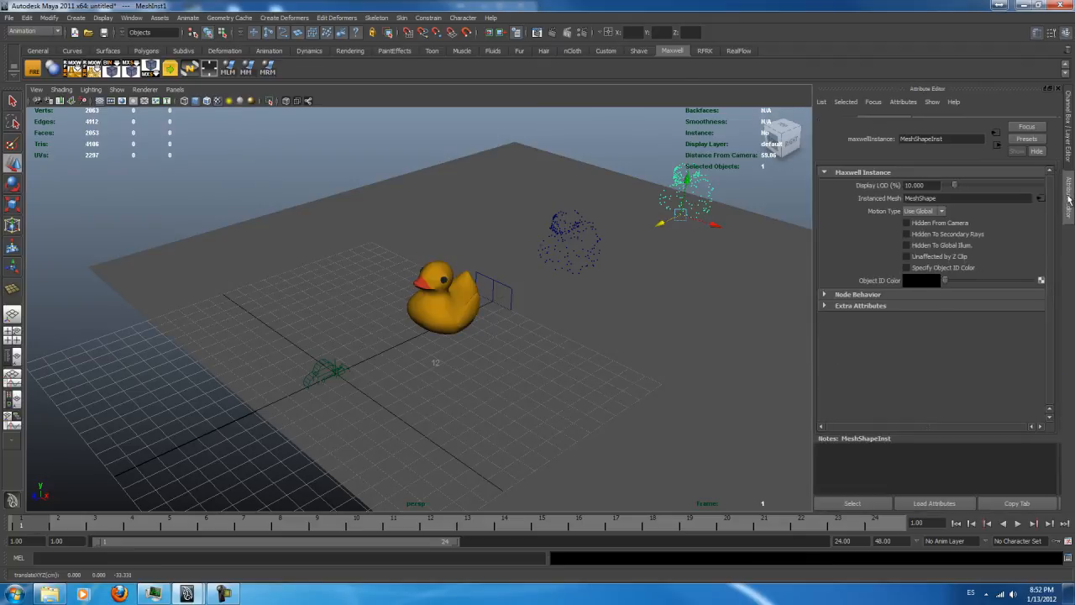
{"action": "left_click", "coordinate": [938, 198]}
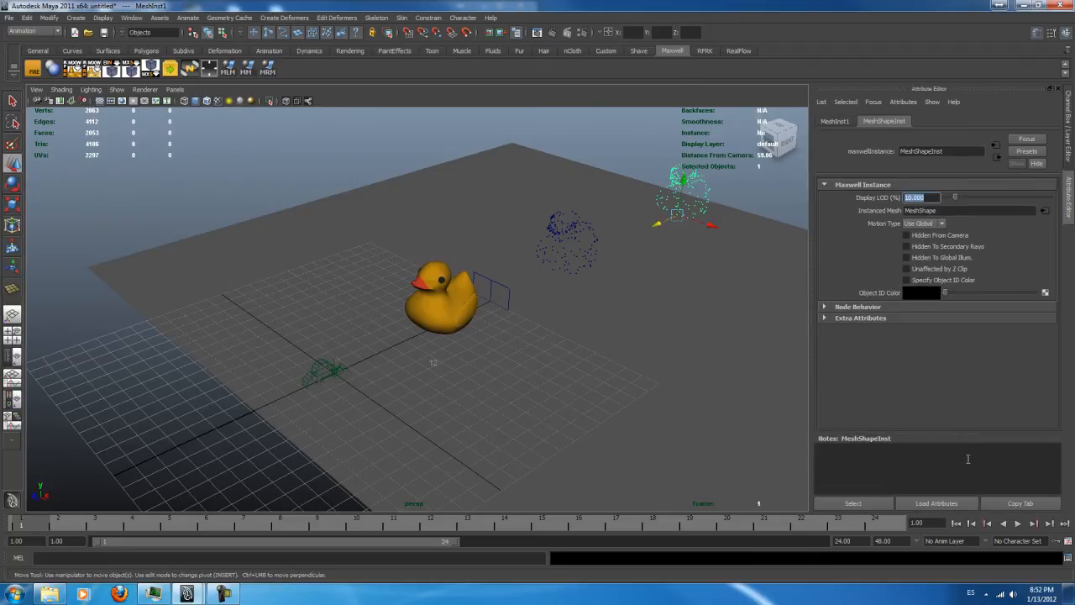
{"action": "type", "text": "50"}
{"action": "key", "text": "Return"}
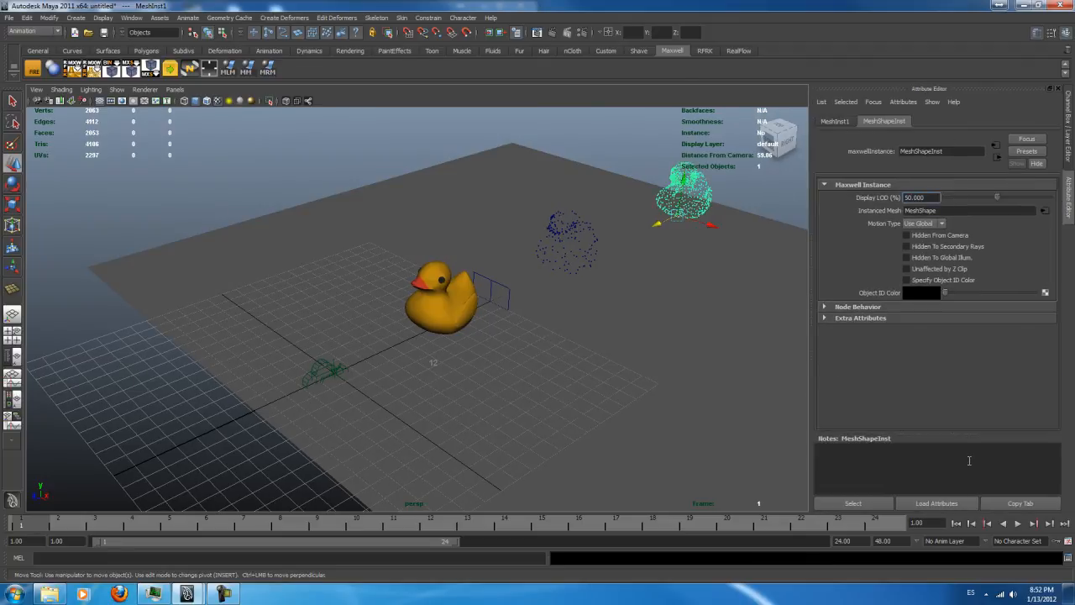
Set the middle duck instance's Display LOD to 50% and clear the selection.
{"action": "left_click", "coordinate": [564, 222]}
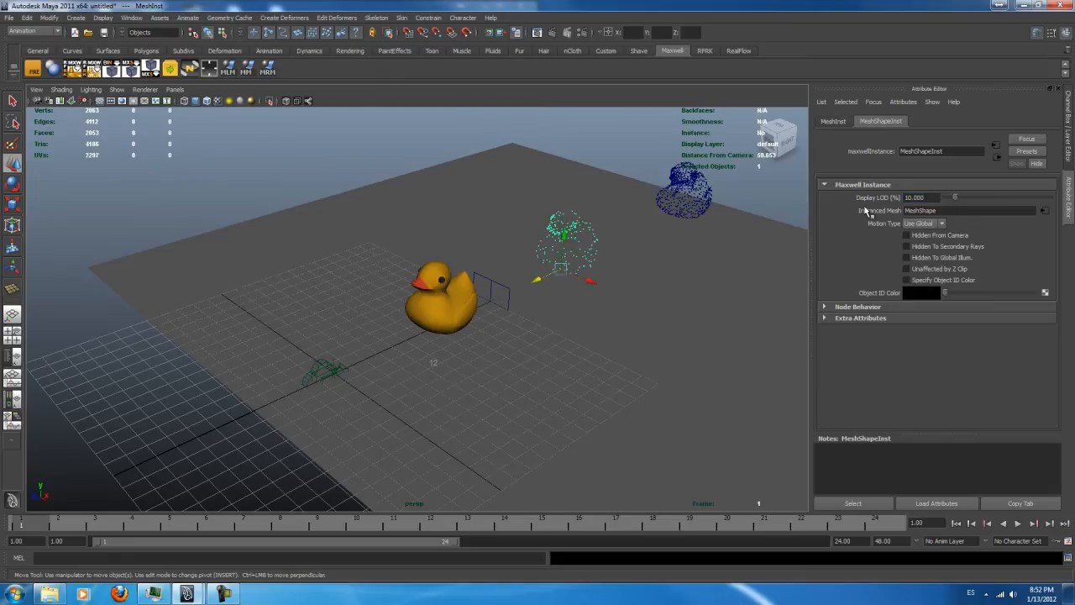
{"action": "left_click", "coordinate": [938, 198]}
{"action": "type", "text": "50"}
{"action": "key", "text": "Return"}
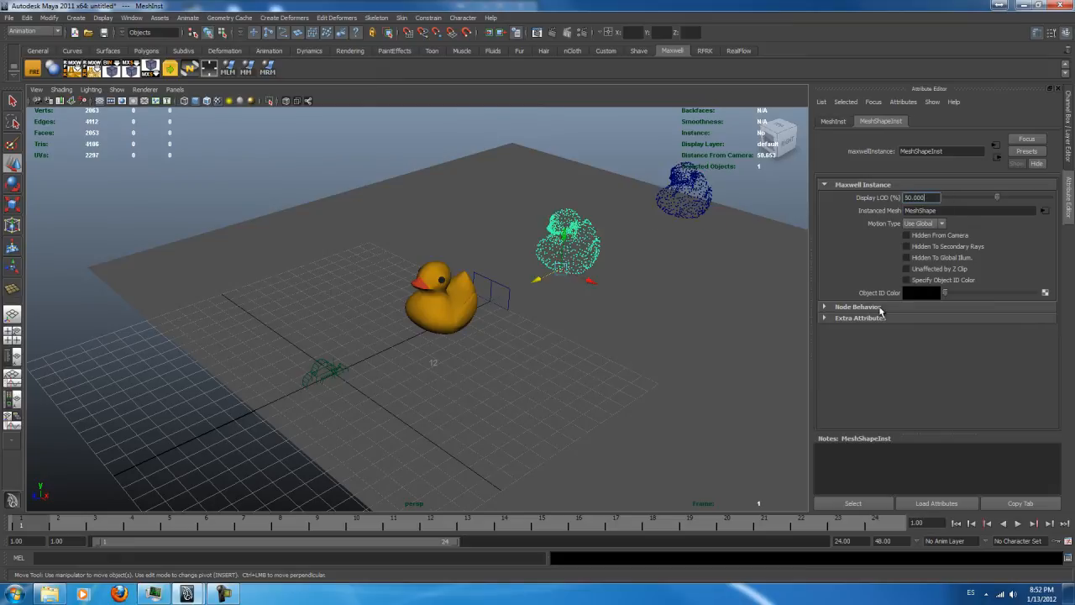
{"action": "left_click_drag", "start_coordinate": [625, 350], "coordinate": [525, 411], "text": "alt"}
{"action": "left_click", "coordinate": [508, 391]}
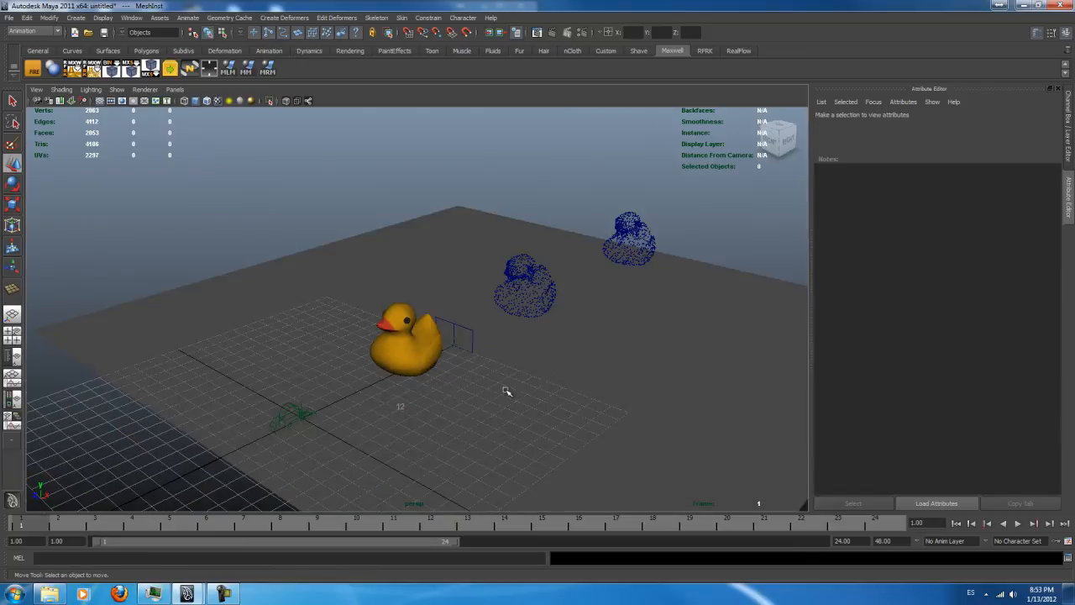
Scale the ground plane up so it extends farther around the ducks.
{"action": "left_click", "coordinate": [590, 351]}
{"action": "key", "text": "r"}
{"action": "left_click_drag", "start_coordinate": [538, 338], "coordinate": [422, 366]}
{"action": "left_click_drag", "start_coordinate": [472, 340], "coordinate": [233, 209]}
{"action": "left_click", "coordinate": [236, 141]}
Look through renderCam and reframe it so the near duck and both instances behind it are in view.
{"action": "left_click", "coordinate": [291, 412]}
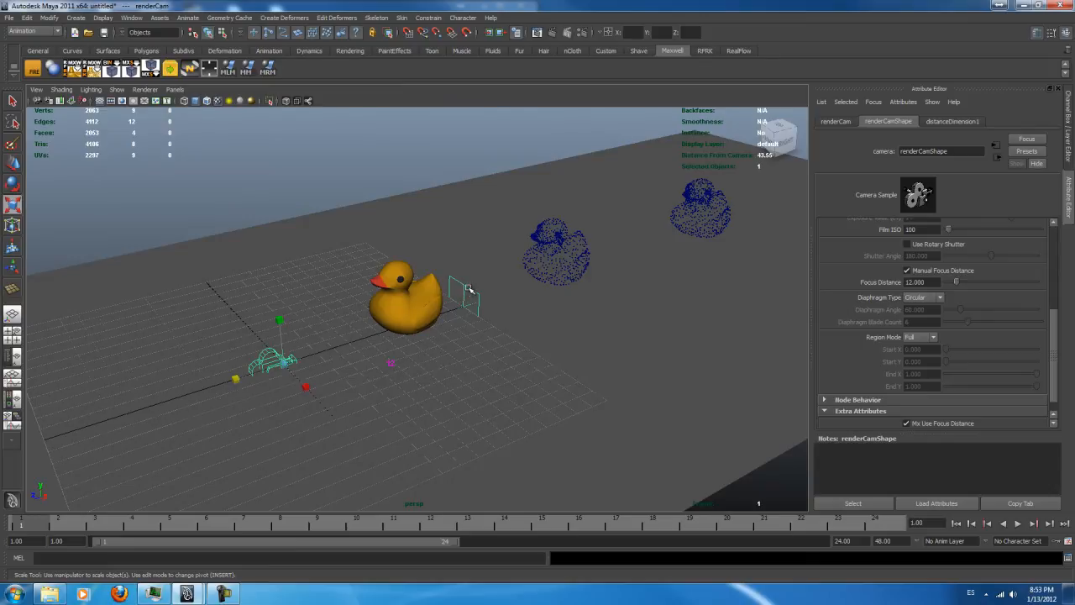
{"action": "key", "text": "w"}
{"action": "left_click", "coordinate": [173, 89]}
{"action": "mouse_move", "coordinate": [242, 101]}
{"action": "left_click", "coordinate": [306, 110]}
{"action": "left_click_drag", "start_coordinate": [435, 190], "coordinate": [517, 239], "text": "alt"}
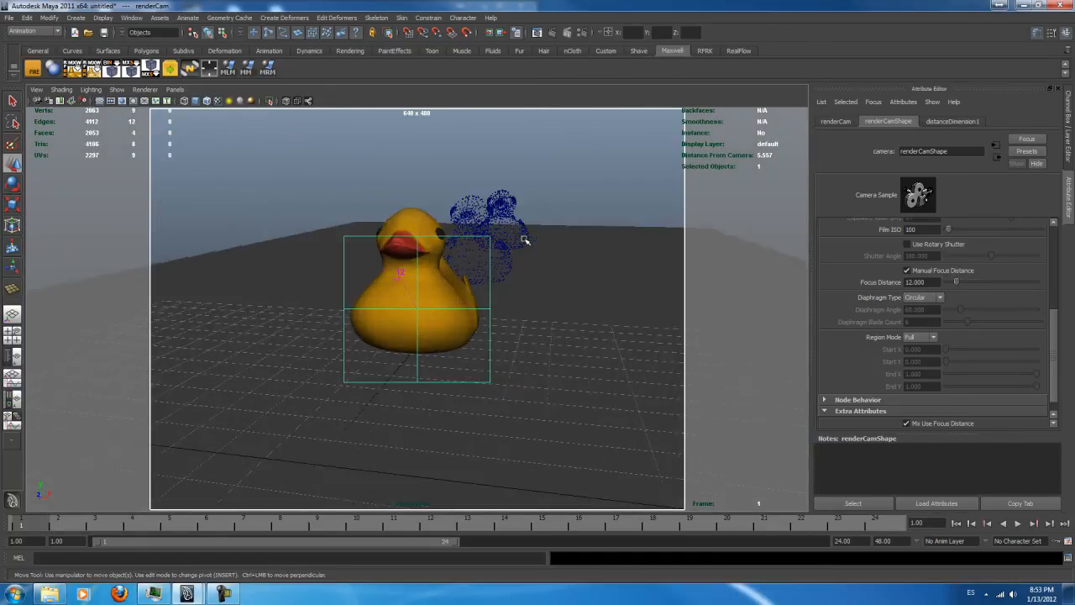
{"action": "middle_click_drag", "start_coordinate": [516, 239], "coordinate": [480, 286], "text": "alt"}
{"action": "right_click_drag", "start_coordinate": [480, 285], "coordinate": [619, 311], "text": "alt"}
Enlarge the ground plane beyond both sides of the renderCam frame and adjust the framing with the near duck off-center.
{"action": "left_click", "coordinate": [612, 311]}
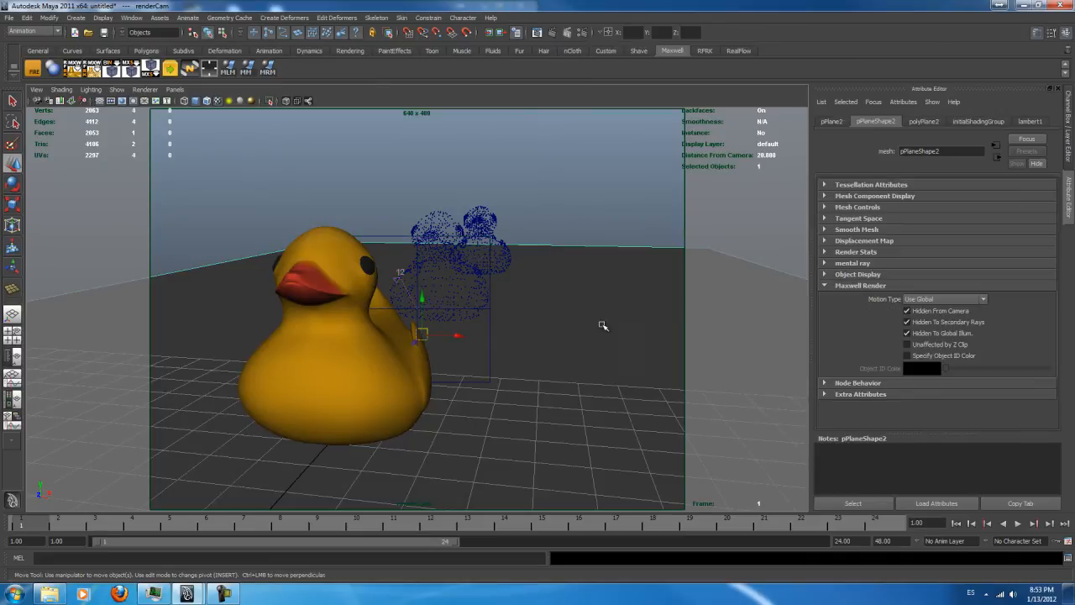
{"action": "key", "text": "r"}
{"action": "mouse_move", "coordinate": [473, 338]}
{"action": "left_mouse_down"}
{"action": "mouse_move", "coordinate": [588, 346]}
{"action": "mouse_move", "coordinate": [489, 342]}
{"action": "left_mouse_up"}
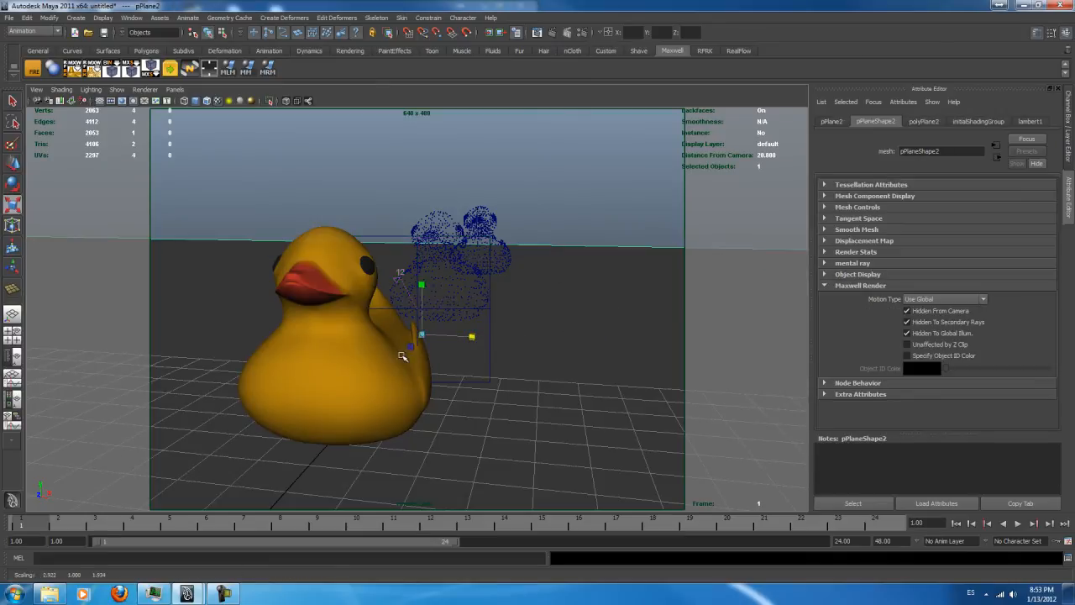
{"action": "left_click_drag", "start_coordinate": [513, 377], "coordinate": [501, 377], "text": "alt"}
{"action": "middle_click_drag", "start_coordinate": [501, 377], "coordinate": [469, 386], "text": "alt"}
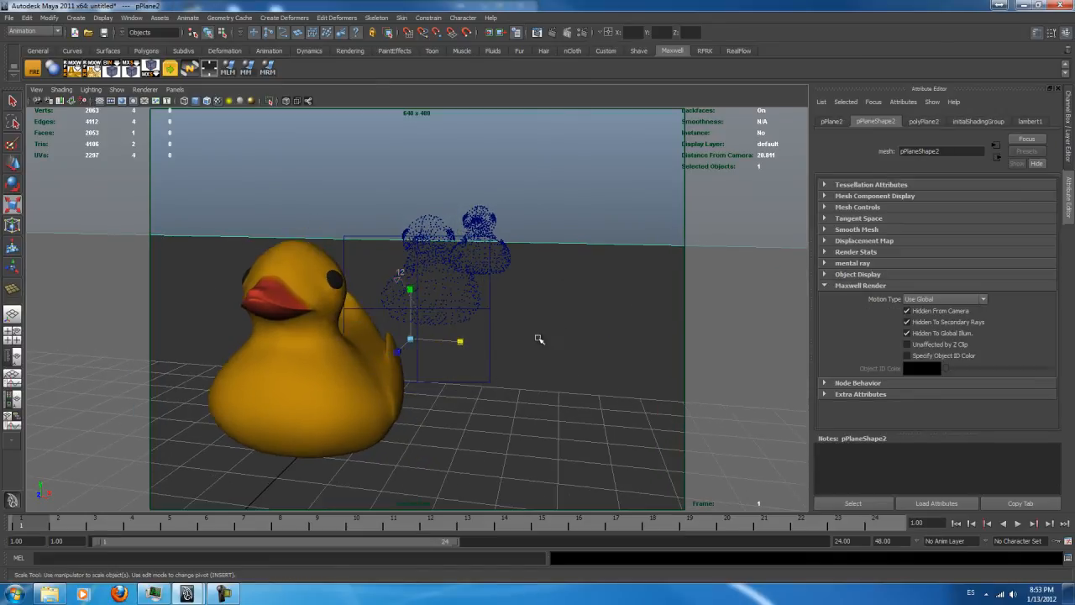
In the perspective view, move the focus plane back to the middle duck, about 22 units from the camera.
{"action": "key", "text": "space"}
{"action": "left_click_drag", "start_coordinate": [574, 297], "coordinate": [578, 273]}
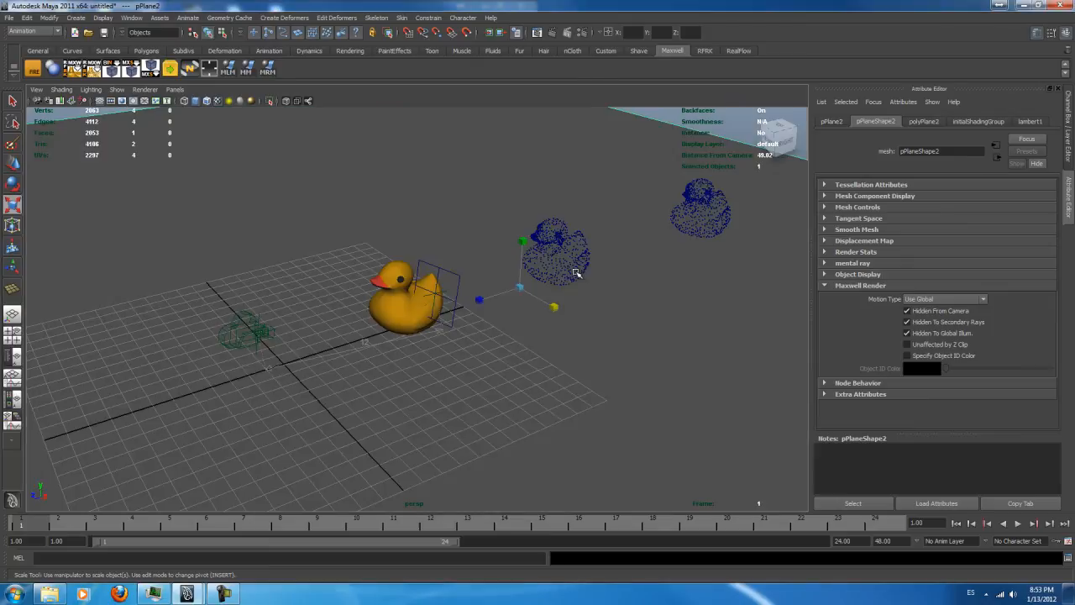
{"action": "left_click", "coordinate": [449, 270]}
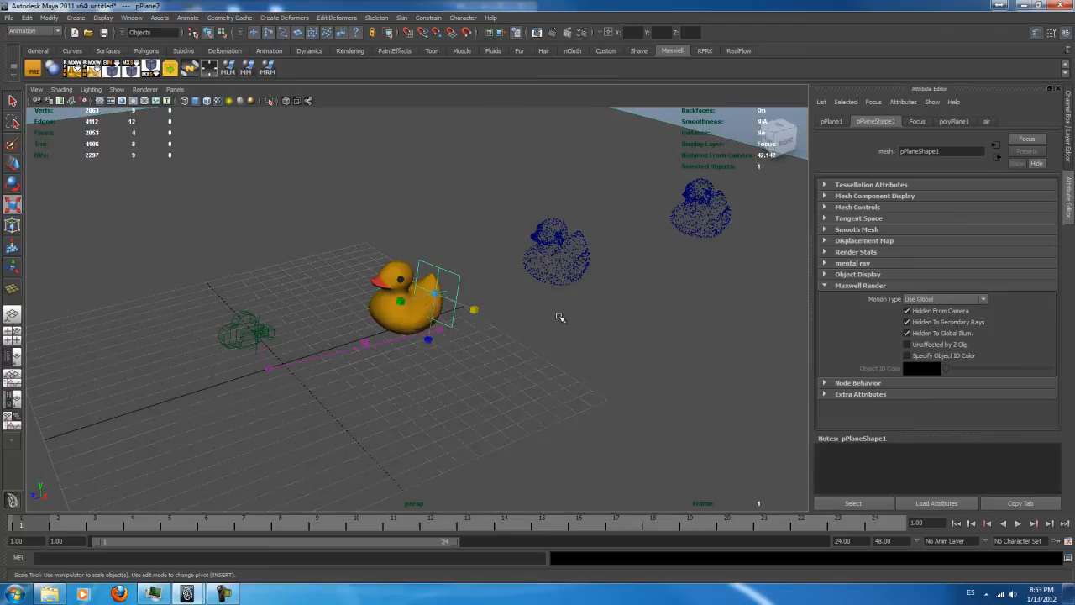
{"action": "left_click_drag", "start_coordinate": [580, 307], "coordinate": [516, 336], "text": "alt"}
{"action": "key", "text": "w"}
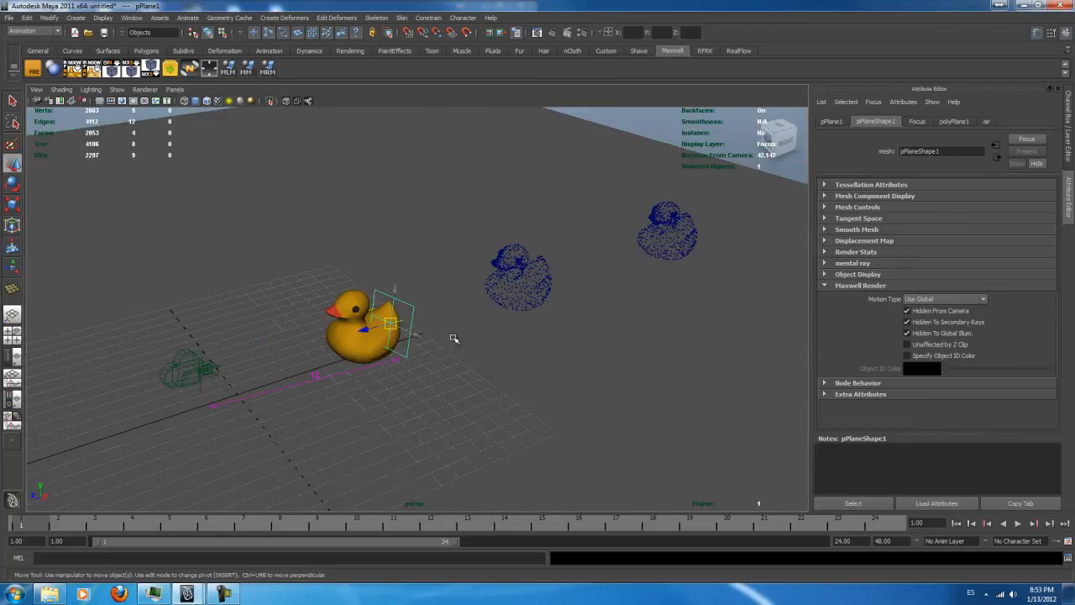
{"action": "left_click_drag", "start_coordinate": [366, 328], "coordinate": [512, 336]}
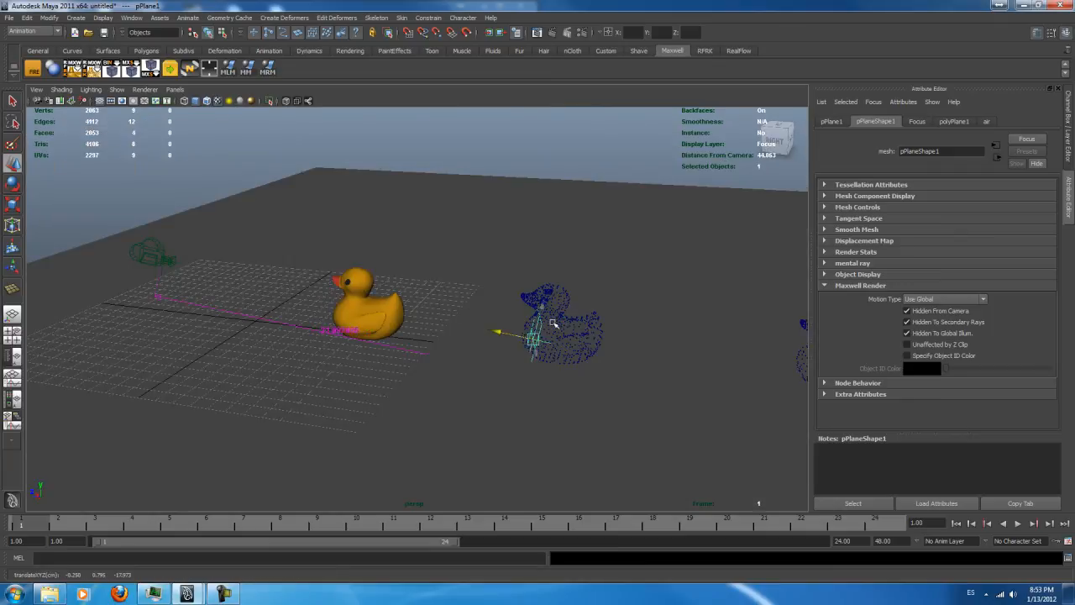
Look through renderCam again and render the duck scene with Maxwell.
{"action": "left_click_drag", "start_coordinate": [333, 370], "coordinate": [403, 394], "text": "alt"}
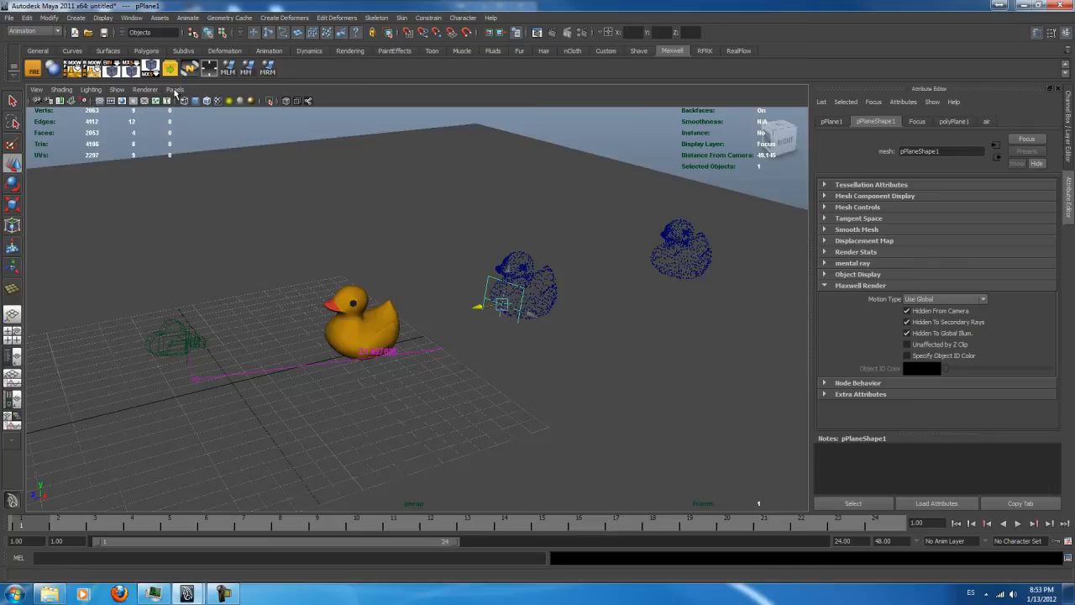
{"action": "left_click", "coordinate": [175, 90]}
{"action": "mouse_move", "coordinate": [186, 102]}
{"action": "left_click", "coordinate": [304, 113]}
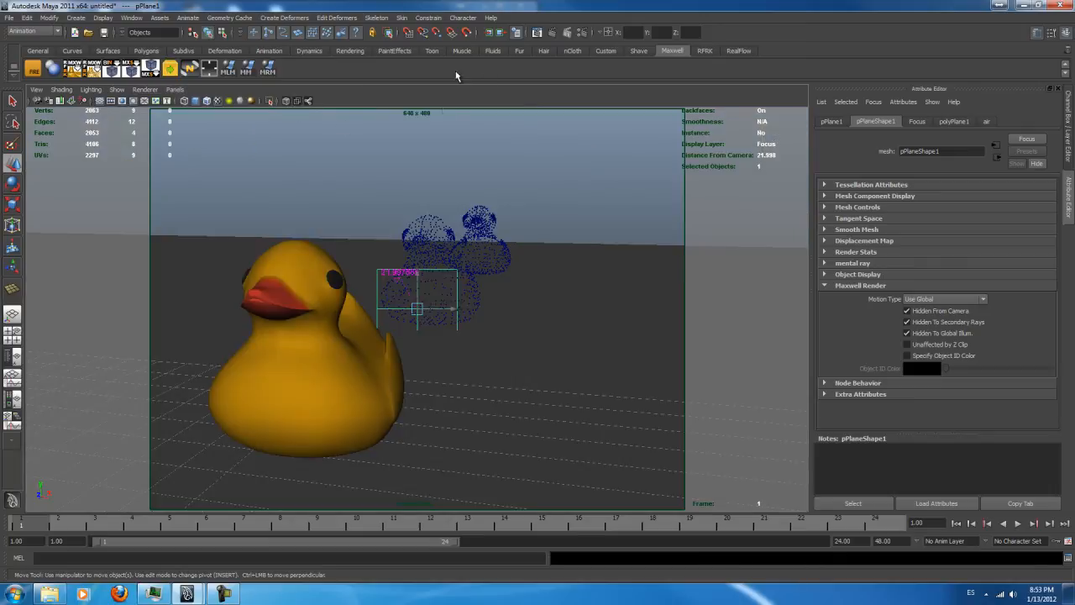
{"action": "left_click", "coordinate": [551, 35]}
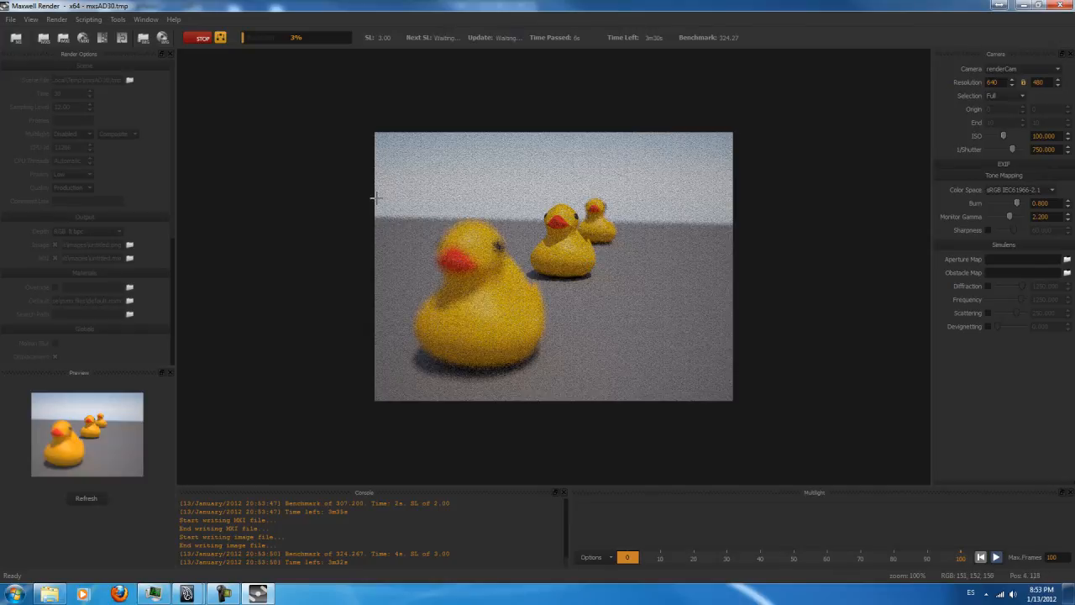
Stop the Maxwell render, quit Maxwell Render and close Maya's Render View.
{"action": "left_click", "coordinate": [203, 38]}
{"action": "left_click", "coordinate": [1060, 5]}
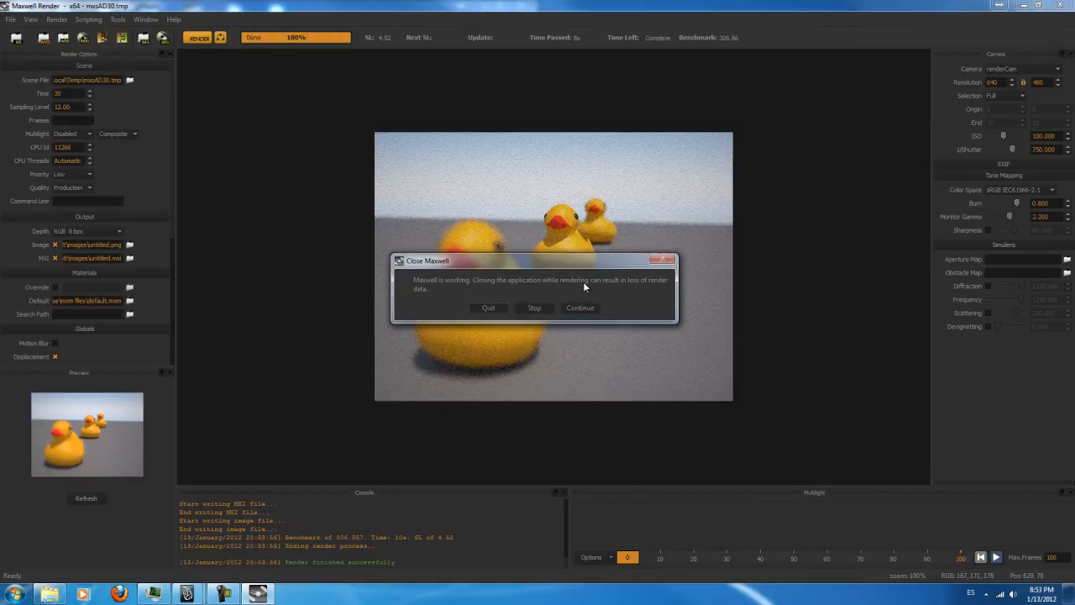
{"action": "left_click", "coordinate": [496, 309]}
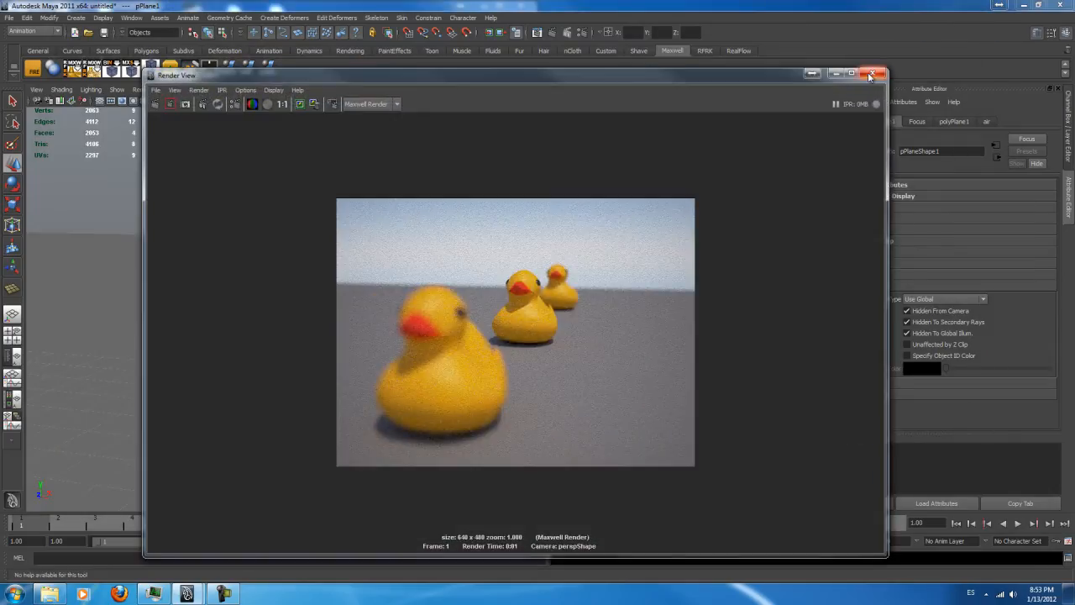
{"action": "left_click", "coordinate": [872, 75]}
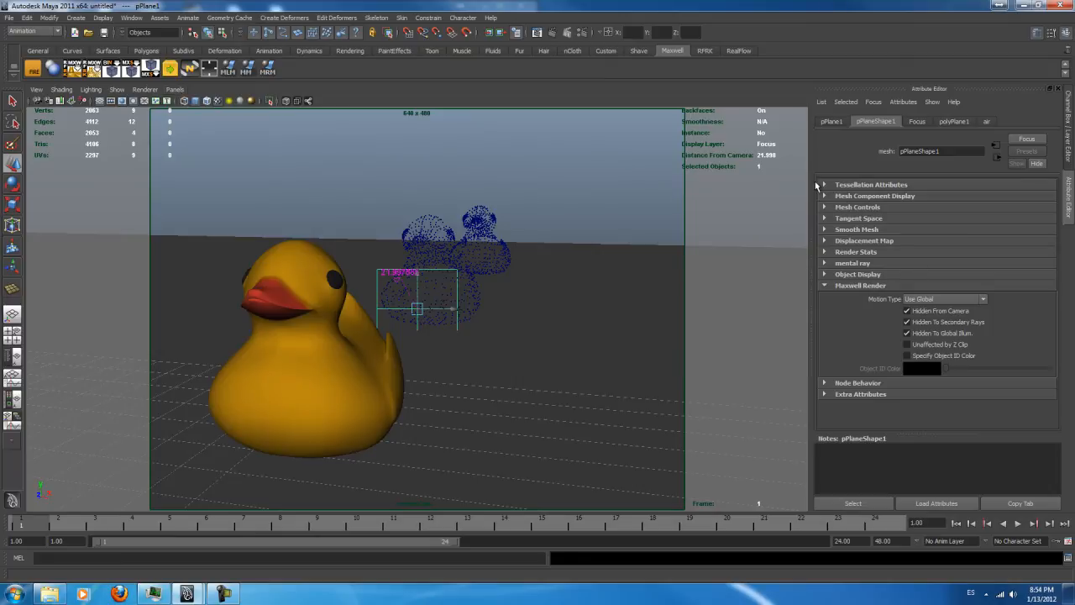
Set renderCam's F-Stop to 2.8 and Shutter Speed to 2500 in its Maxwell render settings.
{"action": "left_click", "coordinate": [37, 101]}
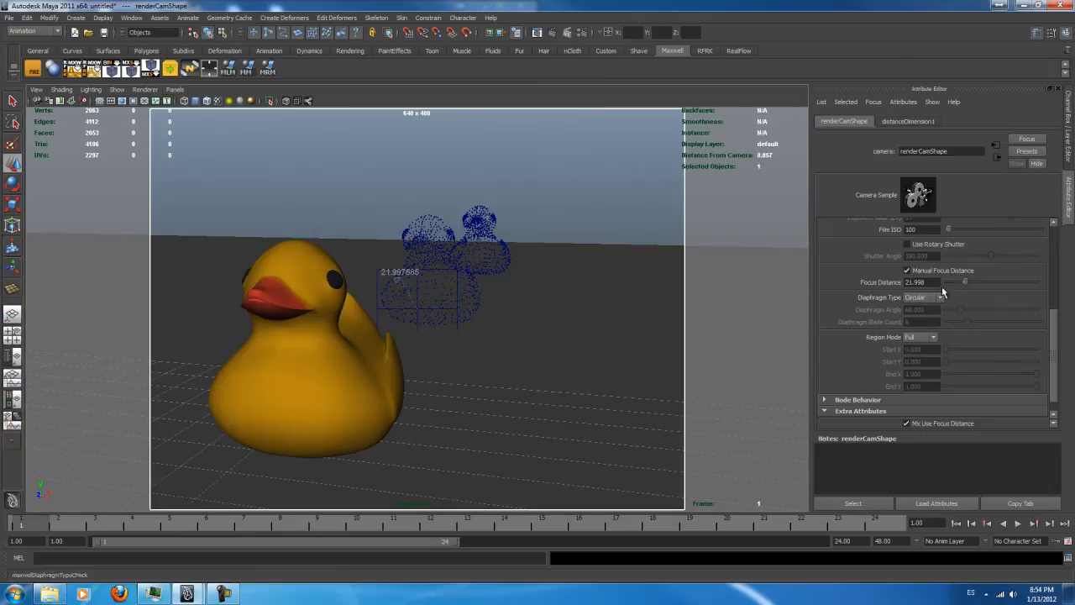
{"action": "left_click_drag", "start_coordinate": [1053, 315], "coordinate": [1053, 285]}
{"action": "left_click", "coordinate": [929, 273]}
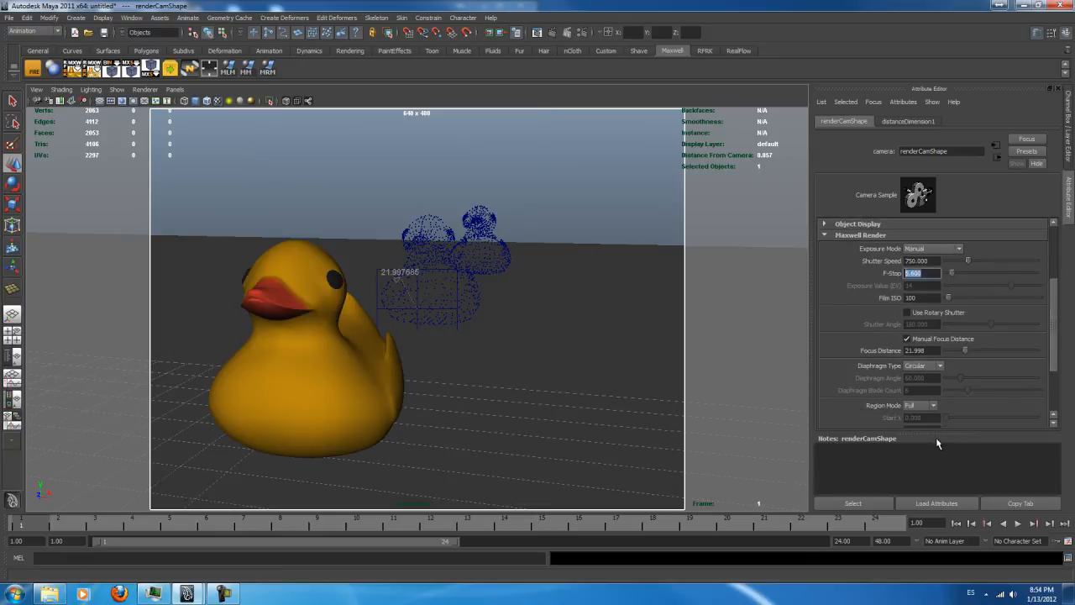
{"action": "type", "text": "2.8"}
{"action": "key", "text": "Return"}
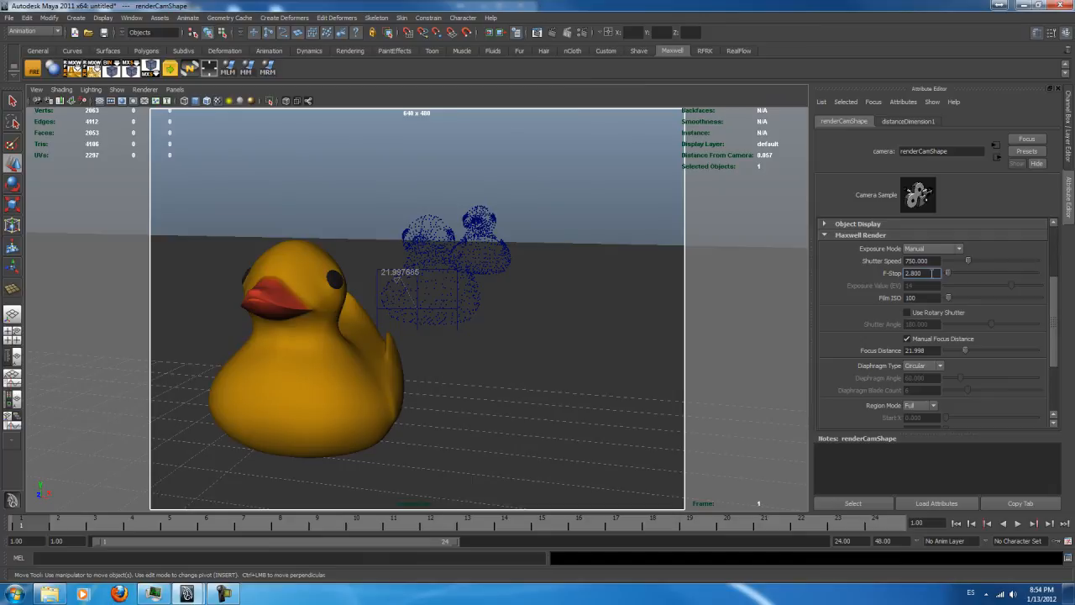
{"action": "left_click", "coordinate": [931, 261]}
{"action": "type", "text": "2"}
Render the scene again with the new exposure settings, close Render View and clear the selection.
{"action": "left_click", "coordinate": [552, 32]}
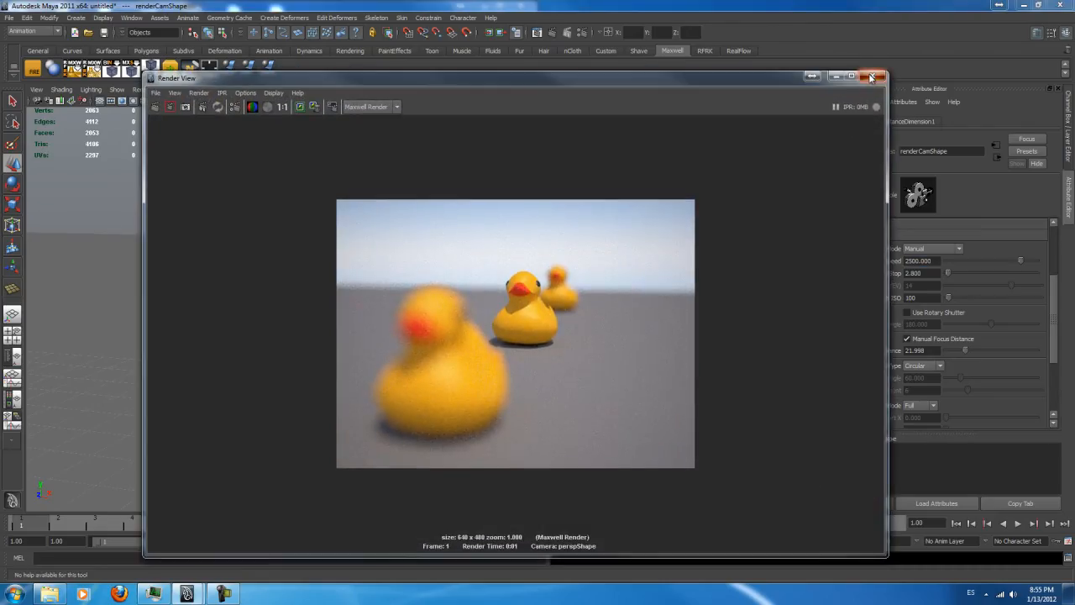
{"action": "left_click", "coordinate": [872, 73]}
{"action": "left_click", "coordinate": [582, 222]}
{"action": "left_click", "coordinate": [583, 221]}
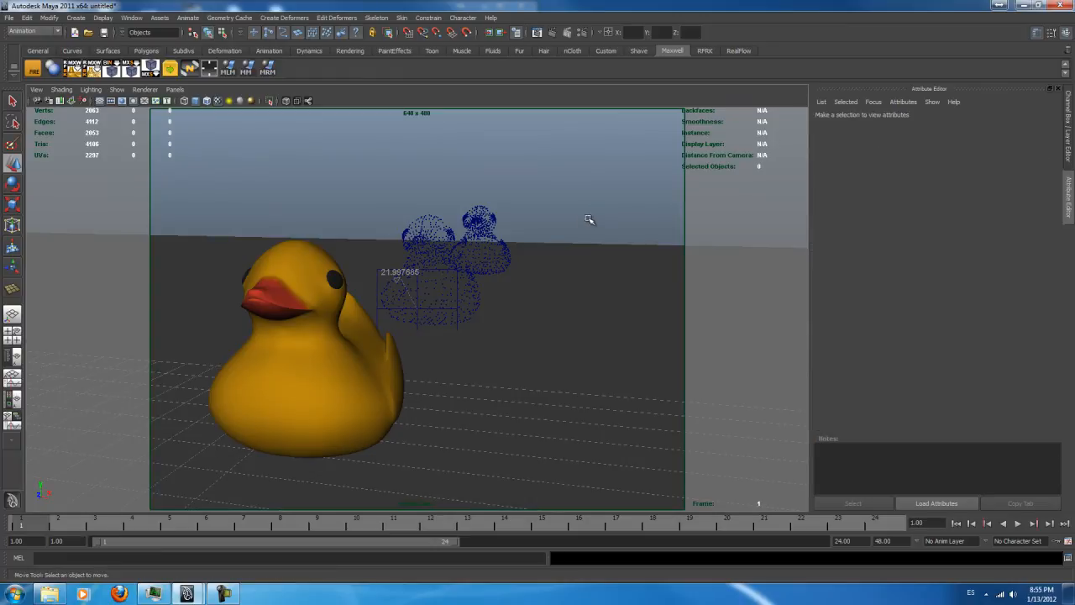
Select the Focus layer's plane in the perspective view, move it along Z to about -20.66 and key it at frame 1.
{"action": "key", "text": "space"}
{"action": "left_click_drag", "start_coordinate": [582, 227], "coordinate": [586, 203]}
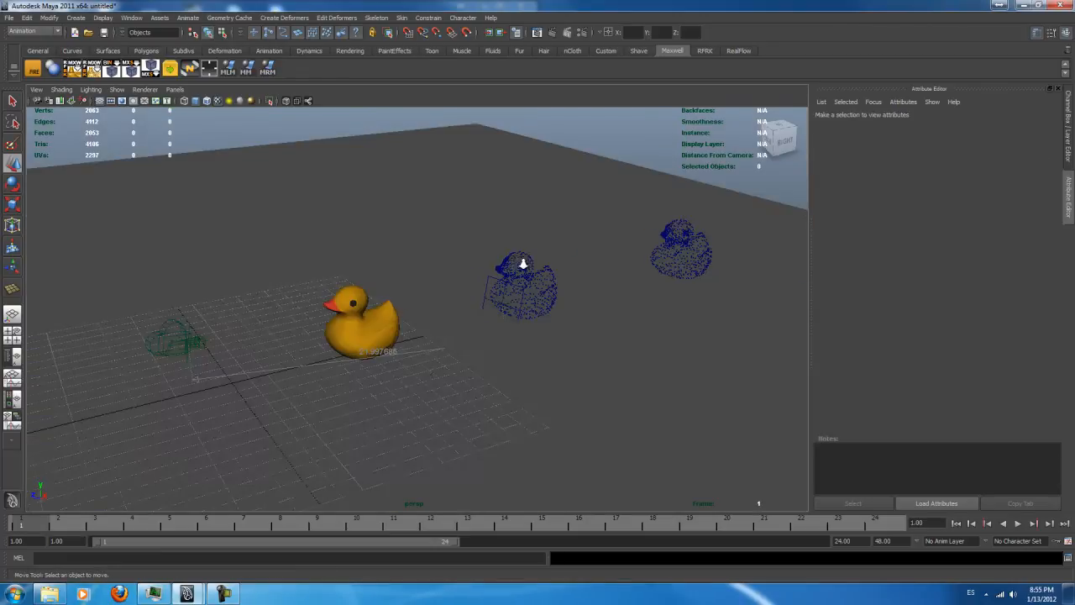
{"action": "scroll", "coordinate": [523, 261], "scroll_direction": "down", "scroll_amount": 3}
{"action": "left_click", "coordinate": [469, 312]}
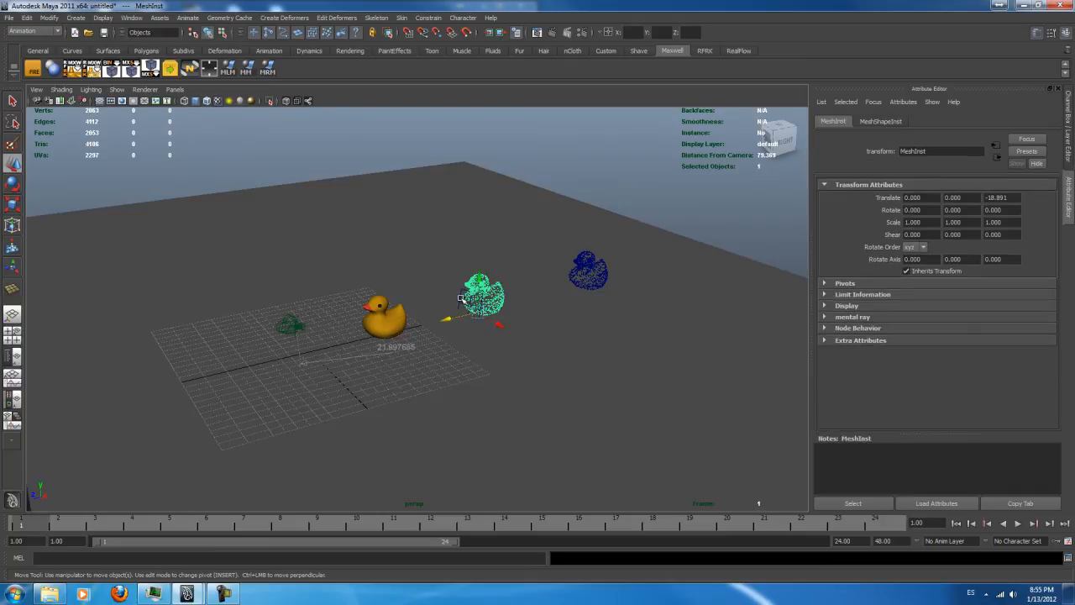
{"action": "scroll", "coordinate": [460, 296], "scroll_direction": "up", "scroll_amount": 3}
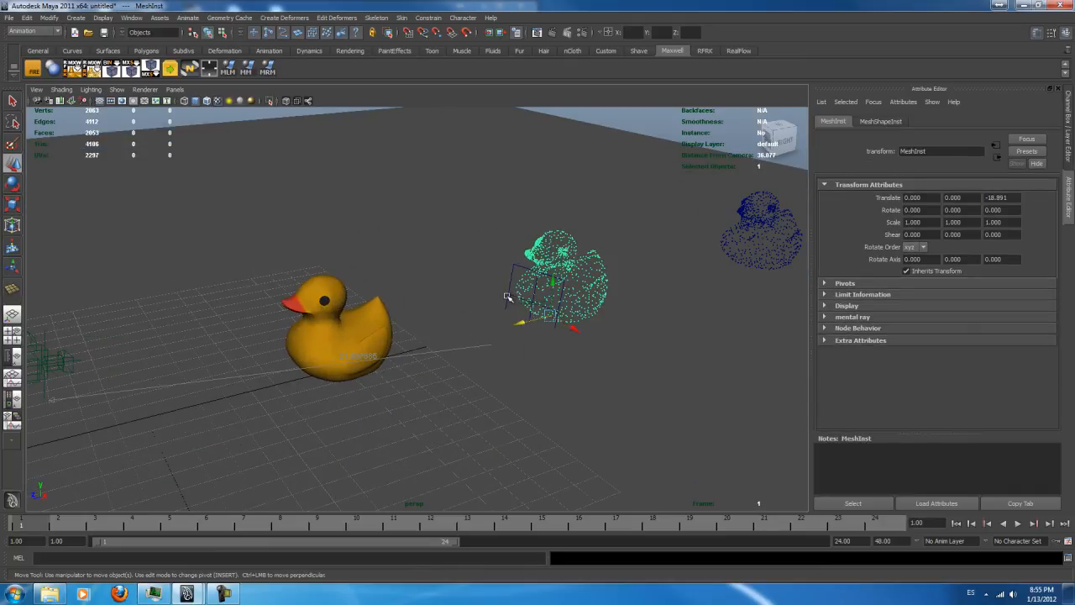
{"action": "scroll", "coordinate": [555, 225], "scroll_direction": "down", "scroll_amount": 3}
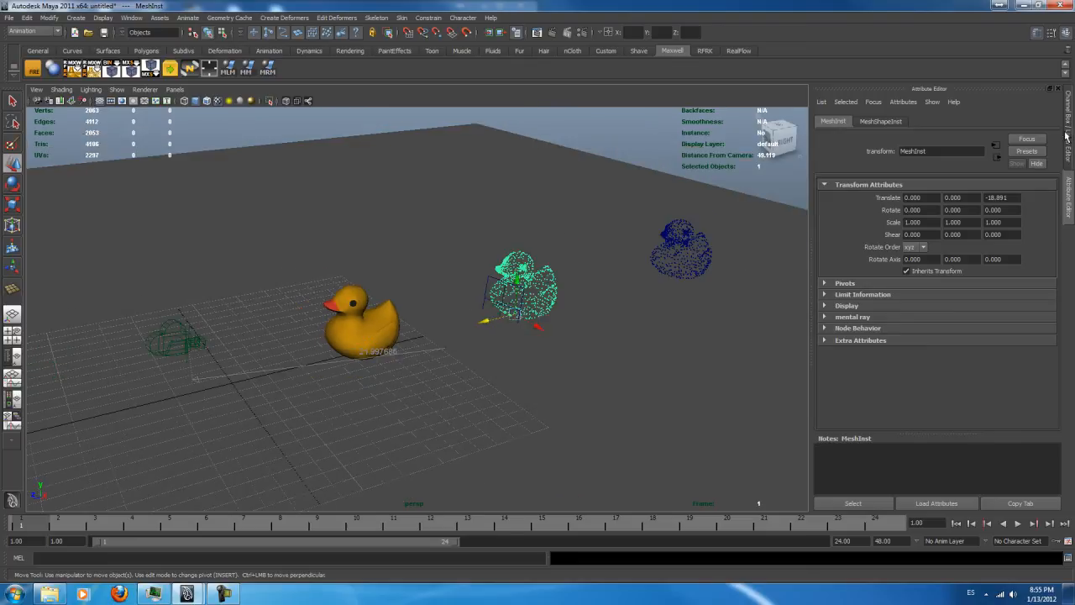
{"action": "left_click", "coordinate": [1063, 160]}
{"action": "right_click", "coordinate": [917, 385]}
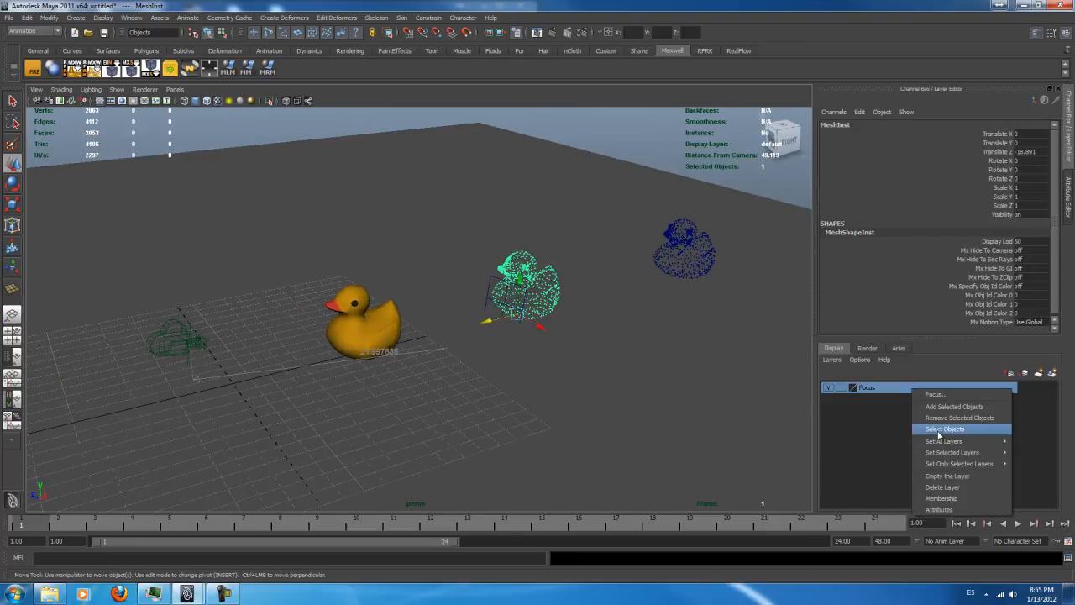
{"action": "left_click", "coordinate": [939, 430]}
{"action": "left_click_drag", "start_coordinate": [481, 307], "coordinate": [474, 330]}
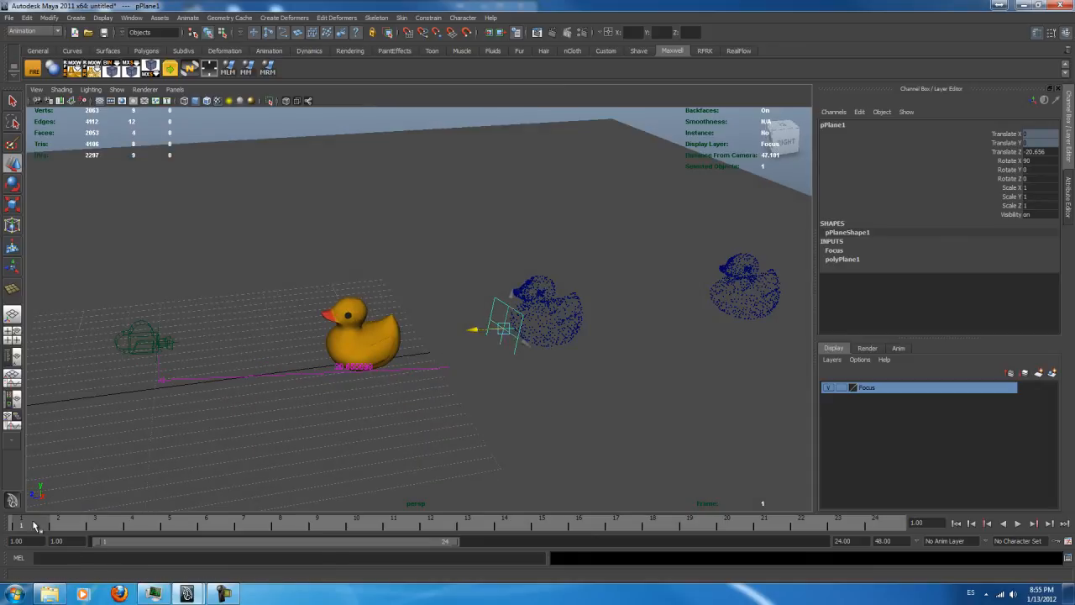
{"action": "key", "text": "s"}
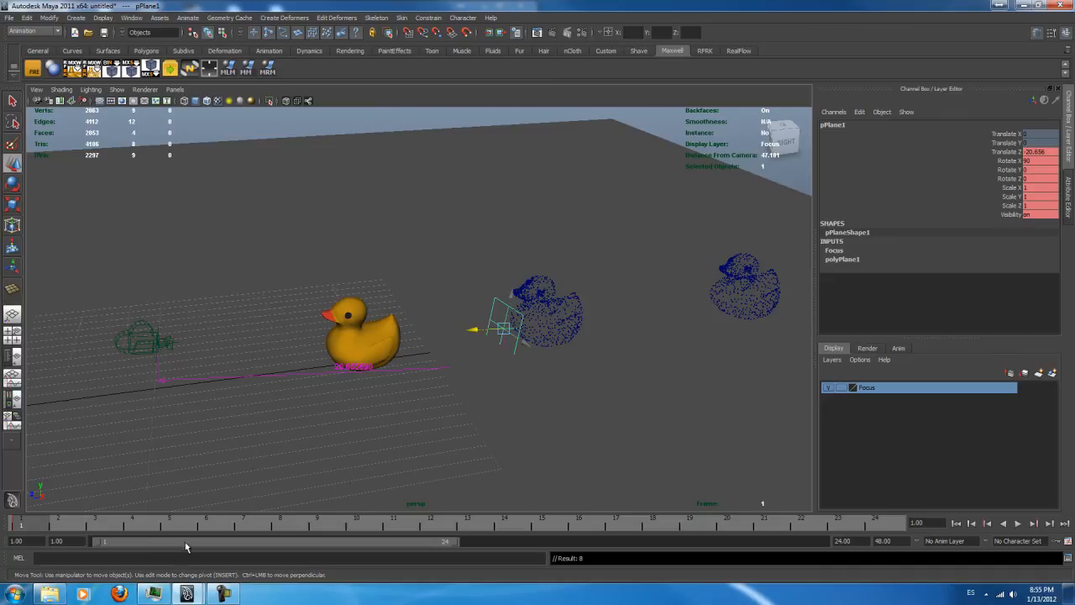
At frame 24, move the focus plane along Z to about -43.68 and turn on X-ray display in the perspective view.
{"action": "left_click", "coordinate": [874, 524]}
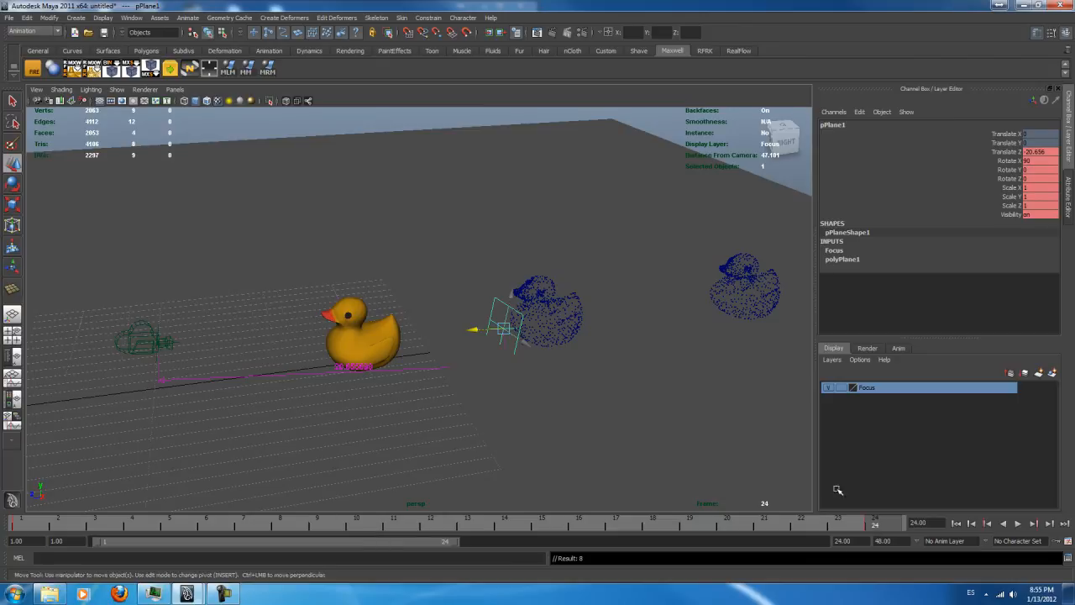
{"action": "left_click_drag", "start_coordinate": [474, 331], "coordinate": [722, 326]}
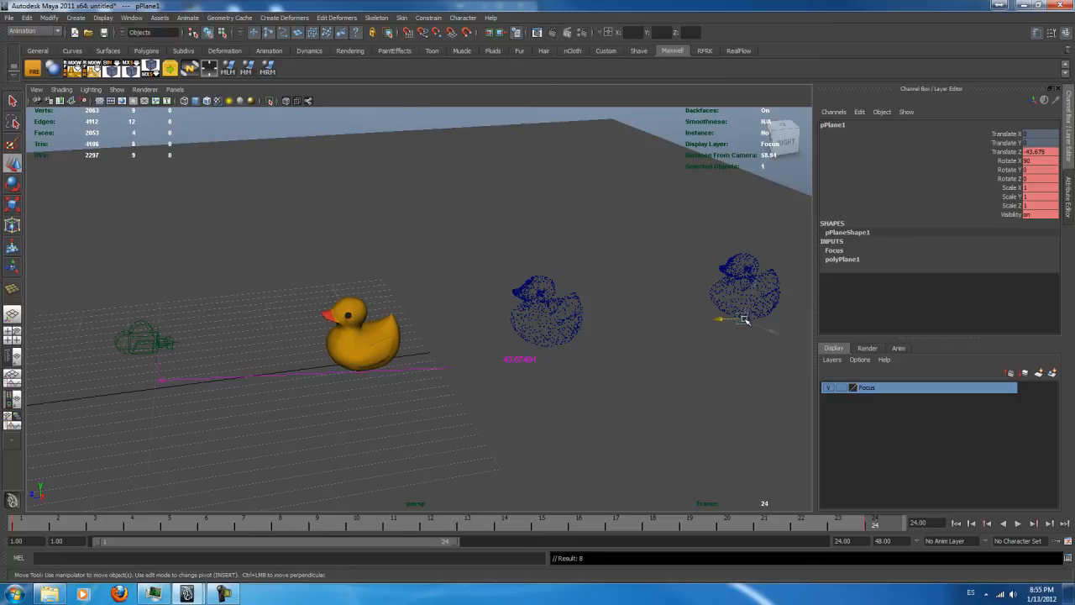
{"action": "middle_click_drag", "start_coordinate": [654, 283], "coordinate": [559, 284], "text": "alt"}
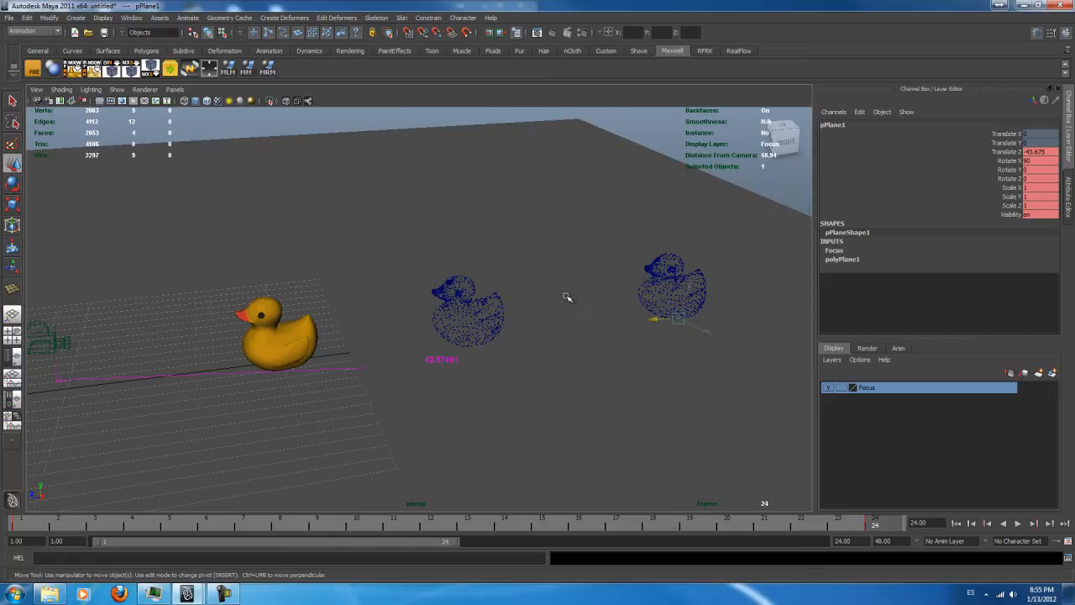
{"action": "left_click", "coordinate": [287, 99]}
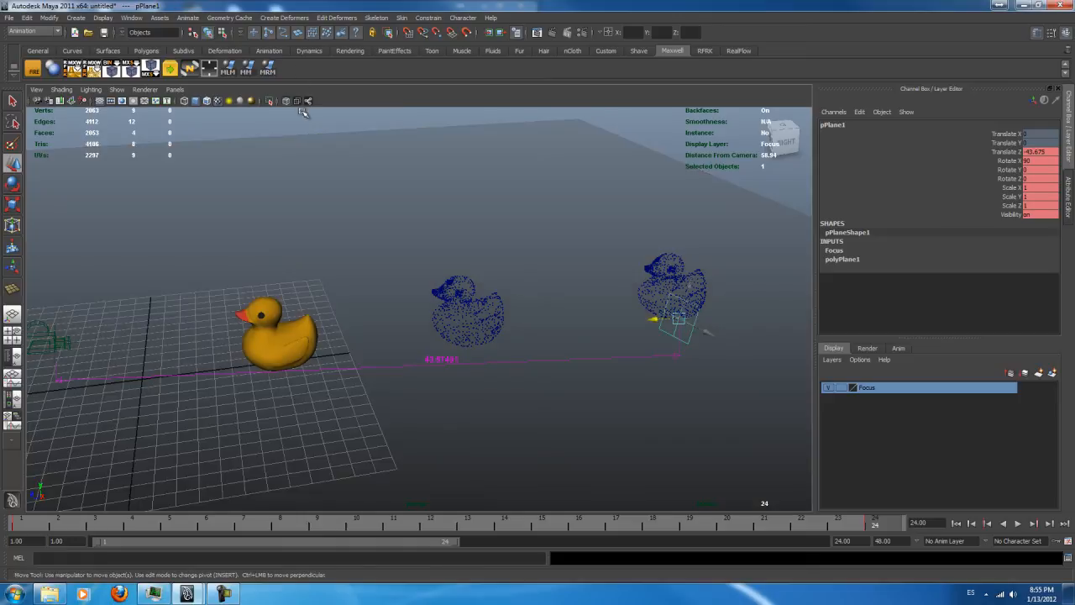
{"action": "left_click_drag", "start_coordinate": [704, 351], "coordinate": [542, 337], "text": "alt"}
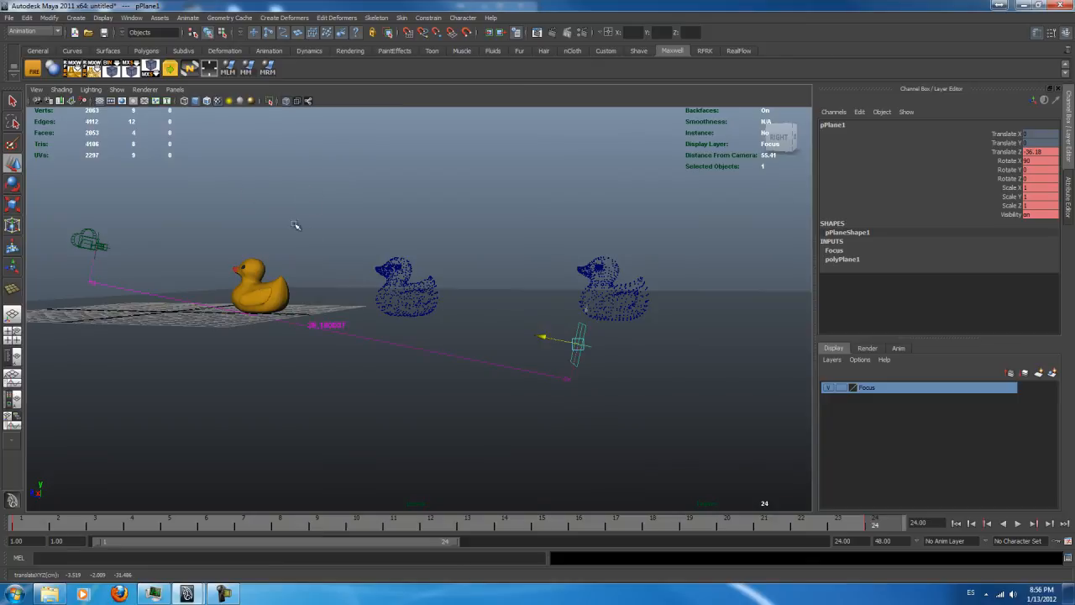
Move the focus plane along Z to about -36.23, near the farthest duck, and key it at frame 24.
{"action": "left_click_drag", "start_coordinate": [739, 527], "coordinate": [875, 523]}
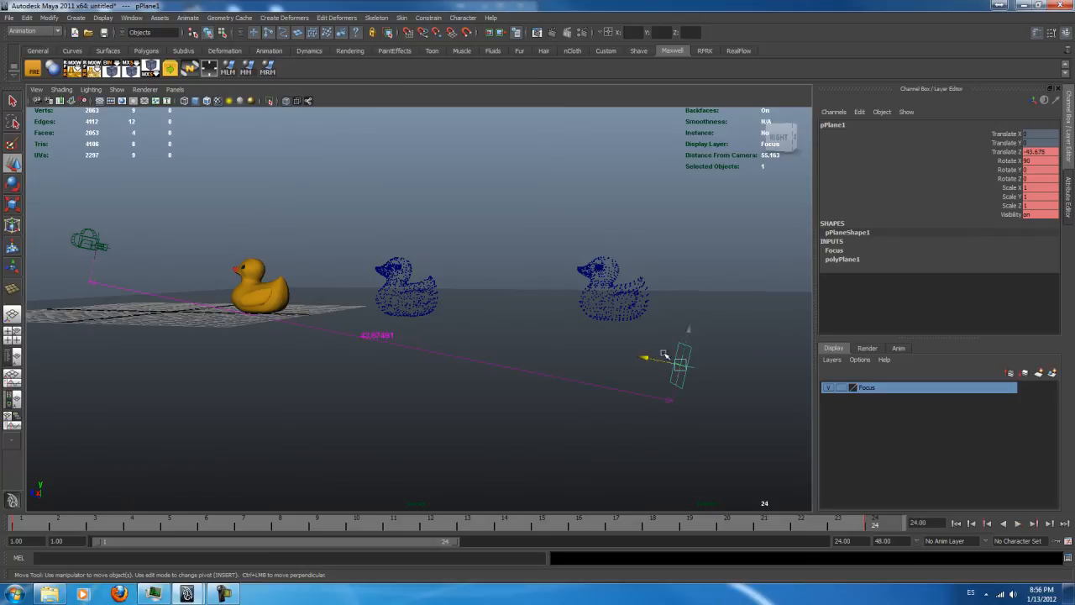
{"action": "left_click_drag", "start_coordinate": [656, 358], "coordinate": [556, 339]}
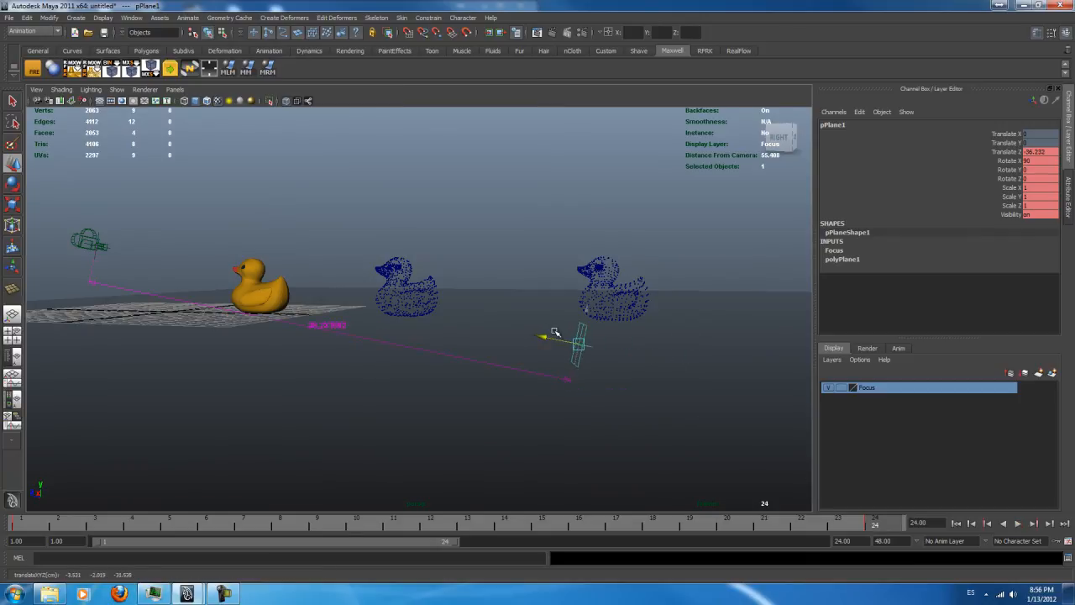
{"action": "key", "text": "s"}
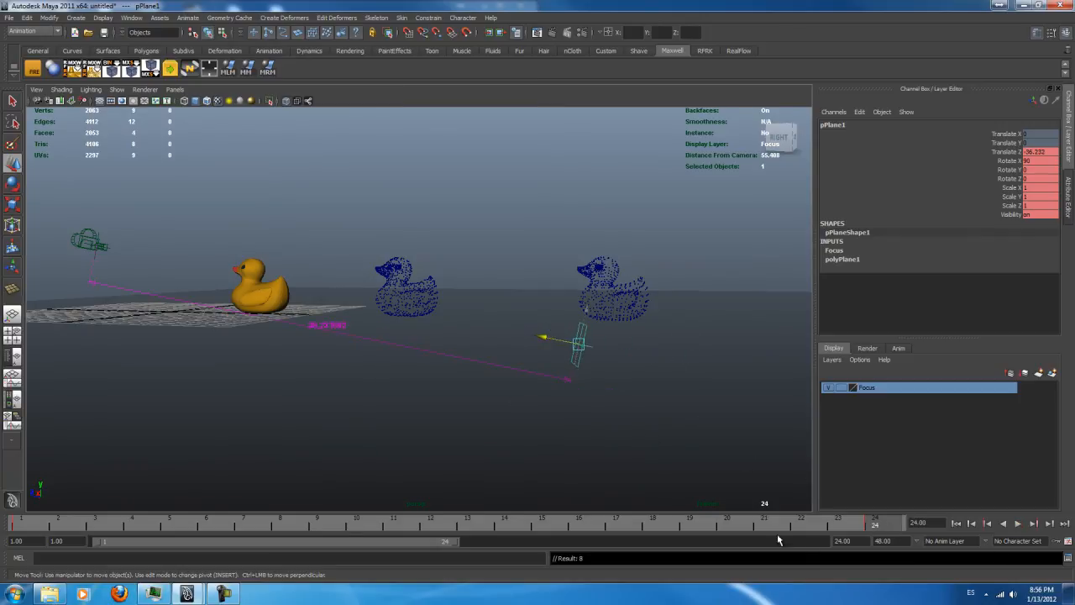
Scrub the timeline back to frame 2 and inspect renderCam's Maxwell focus distance in its shape attributes.
{"action": "left_click_drag", "start_coordinate": [804, 524], "coordinate": [61, 524]}
{"action": "middle_click_drag", "start_coordinate": [295, 365], "coordinate": [643, 432], "text": "alt"}
{"action": "scroll", "coordinate": [426, 391], "scroll_direction": "up", "scroll_amount": 4}
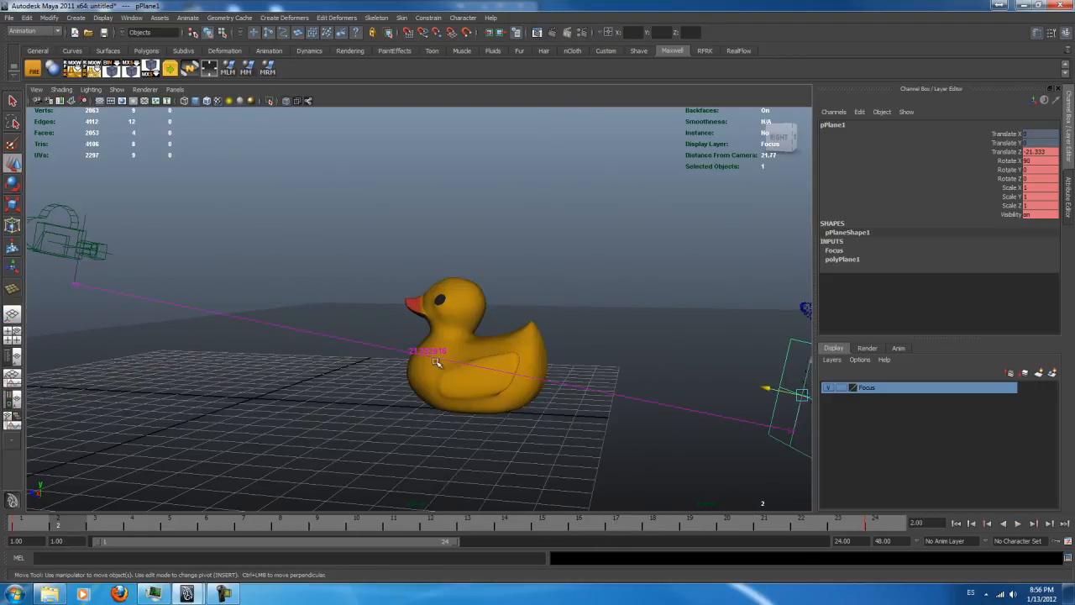
{"action": "left_click", "coordinate": [1069, 212]}
{"action": "left_click", "coordinate": [875, 121]}
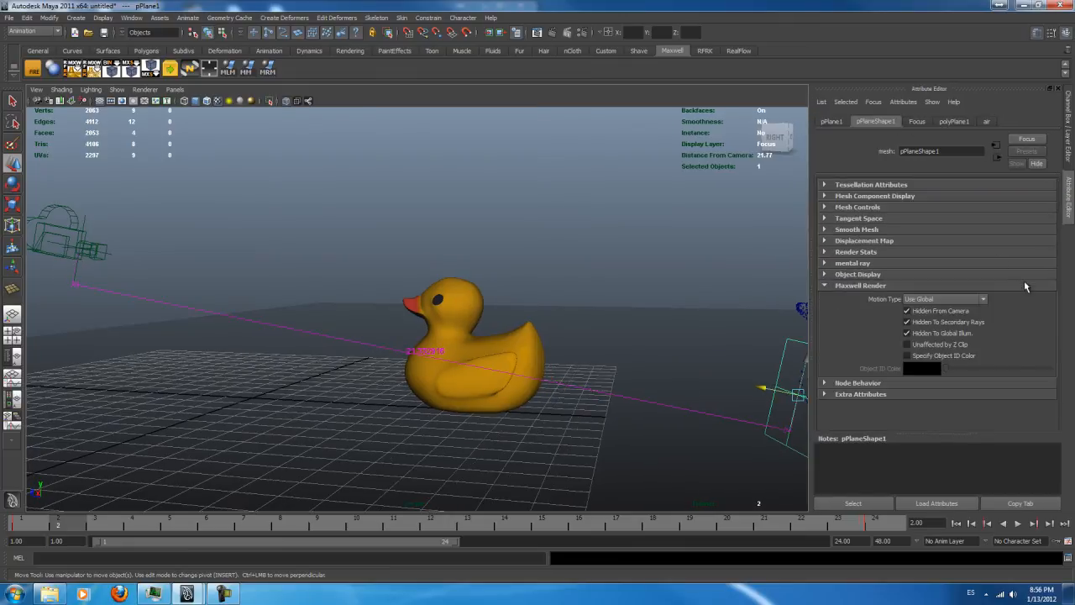
{"action": "left_click", "coordinate": [99, 250]}
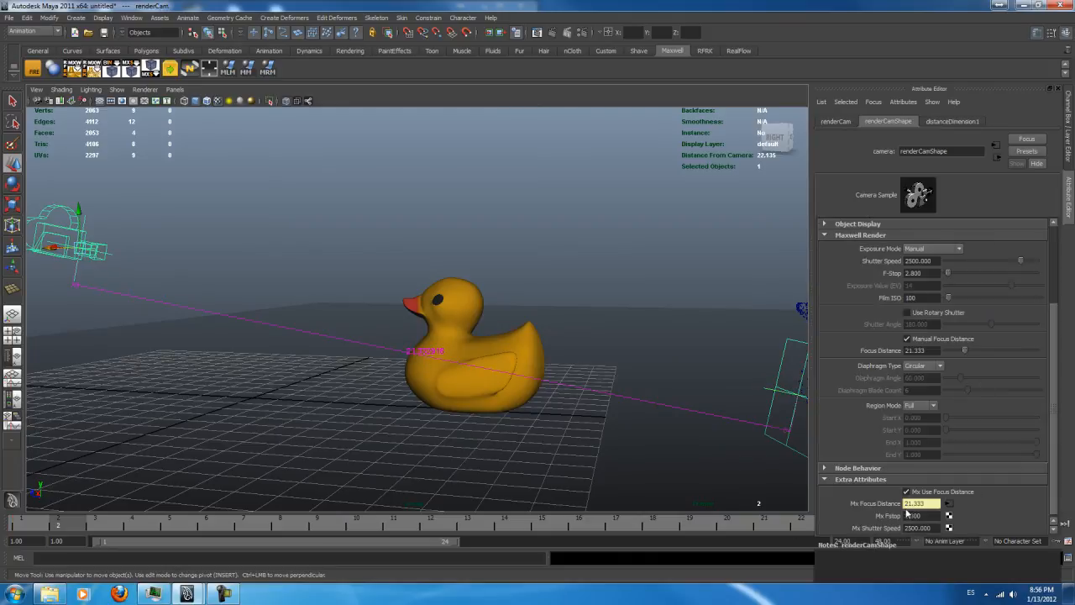
{"action": "scroll", "coordinate": [611, 277], "scroll_direction": "down", "scroll_amount": 3}
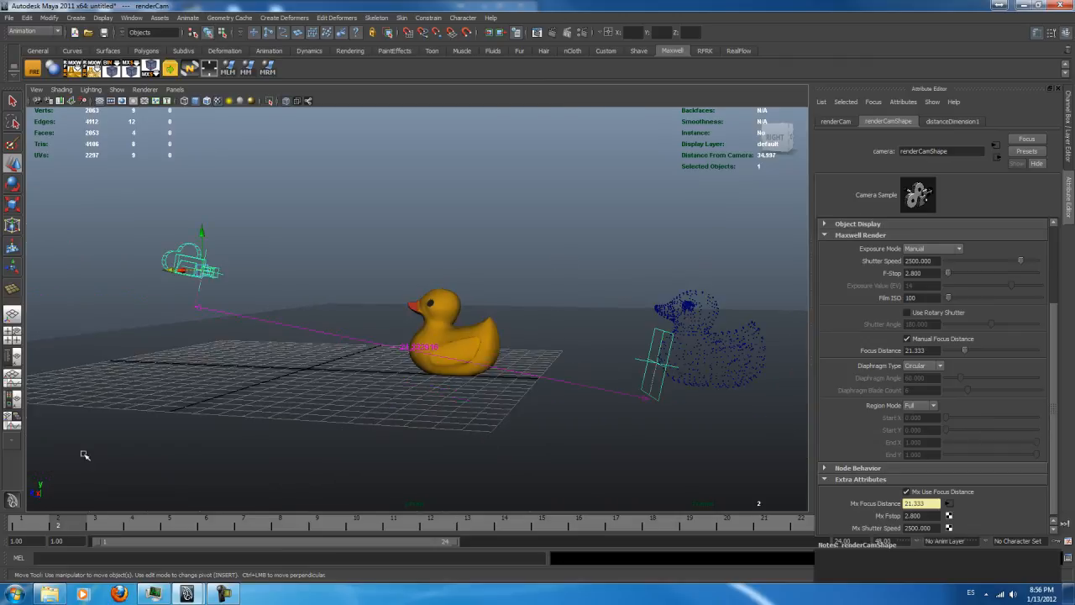
Look through renderCam, go to frame 22, clear the selection and render the scene with Maxwell.
{"action": "left_click", "coordinate": [174, 89]}
{"action": "mouse_move", "coordinate": [201, 102]}
{"action": "left_click", "coordinate": [304, 109]}
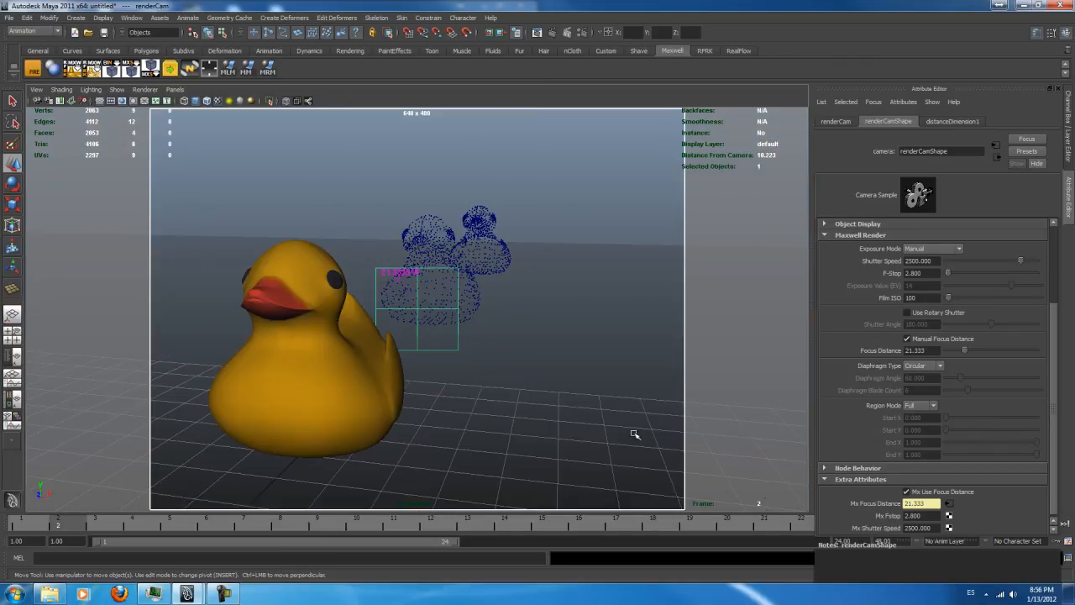
{"action": "left_click", "coordinate": [801, 525]}
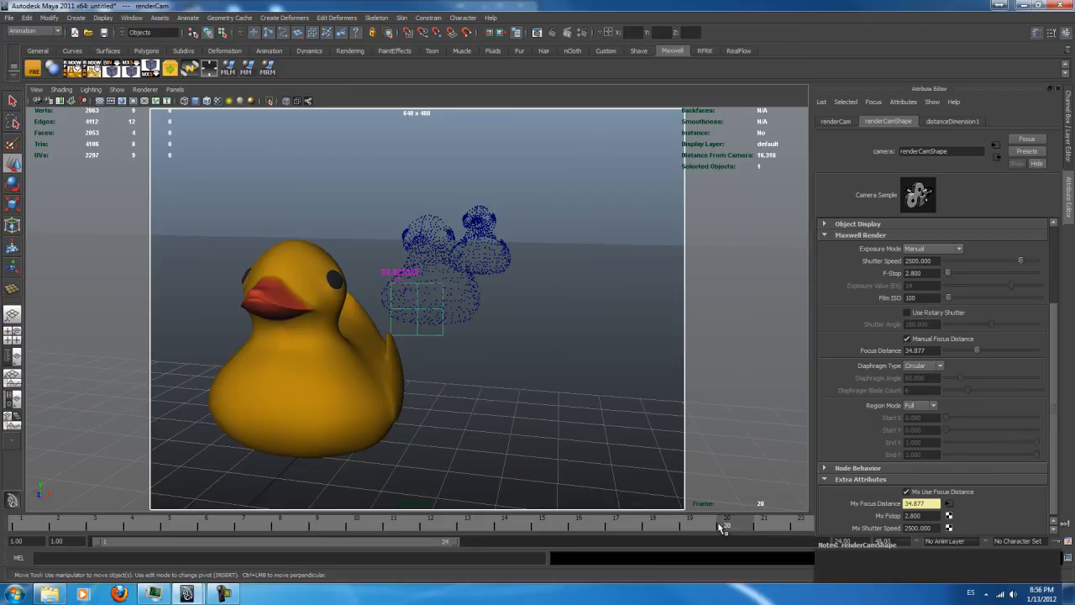
{"action": "left_click", "coordinate": [579, 209]}
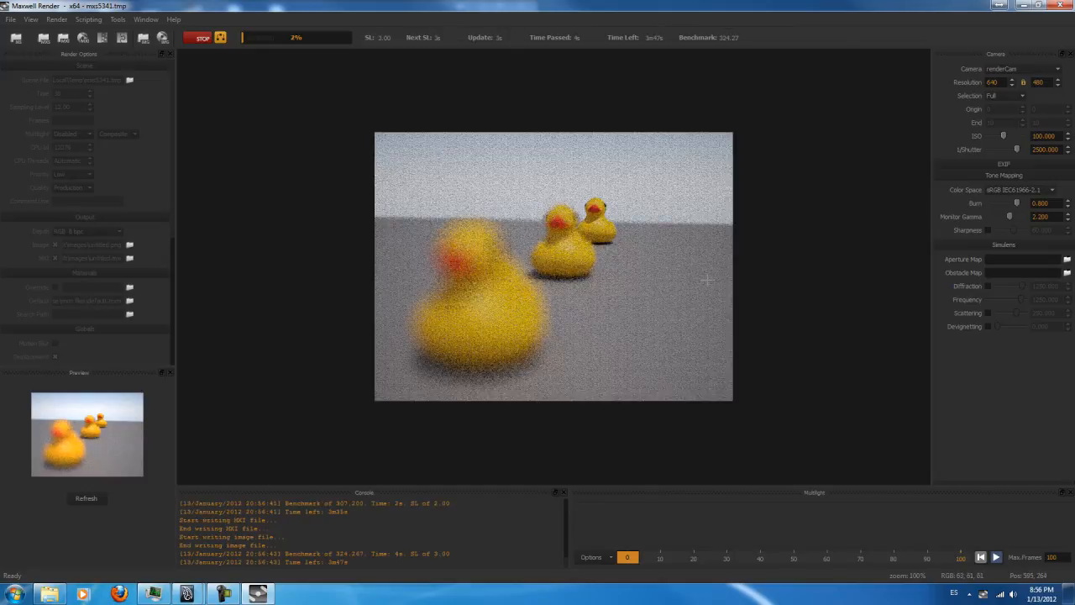
Stop the render, quit Maxwell Render and return to the perspective view to show the camera, ducks and focus plane.
{"action": "left_click", "coordinate": [201, 39]}
{"action": "left_click", "coordinate": [1060, 6]}
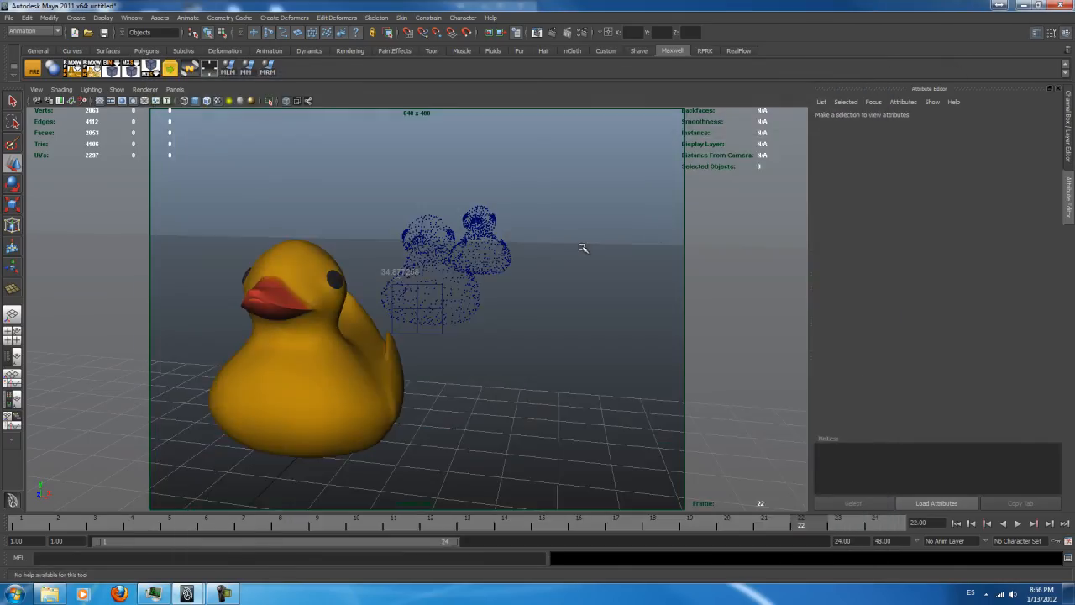
{"action": "key", "text": "space"}
{"action": "left_click_drag", "start_coordinate": [554, 226], "coordinate": [555, 204]}
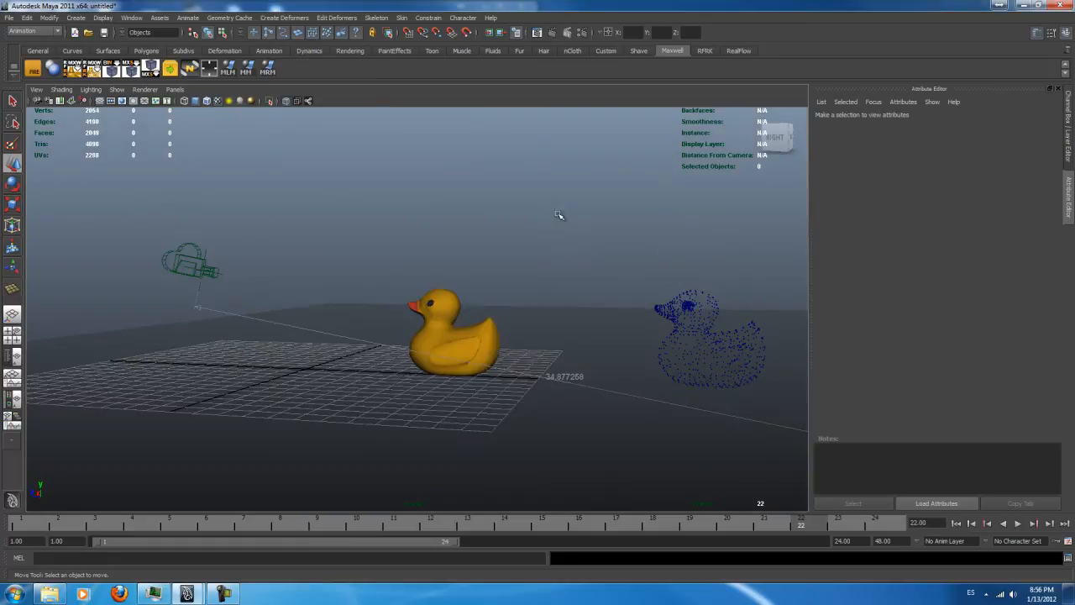
{"action": "scroll", "coordinate": [559, 219], "scroll_direction": "down", "scroll_amount": 4}
{"action": "middle_click_drag", "start_coordinate": [591, 328], "coordinate": [513, 309], "text": "alt"}
{"action": "left_click_drag", "start_coordinate": [513, 310], "coordinate": [580, 357], "text": "alt"}
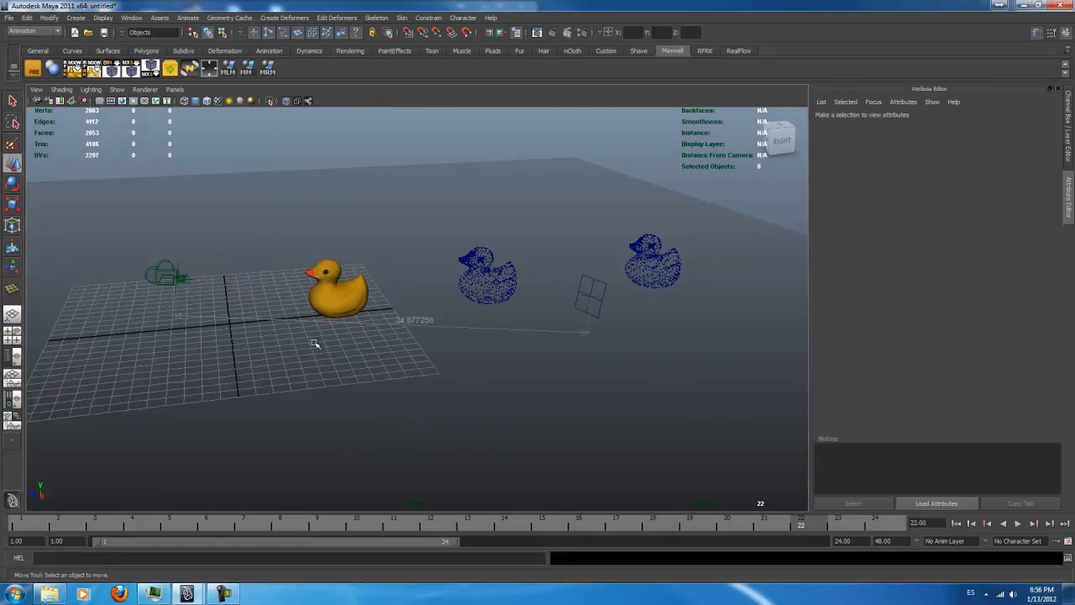